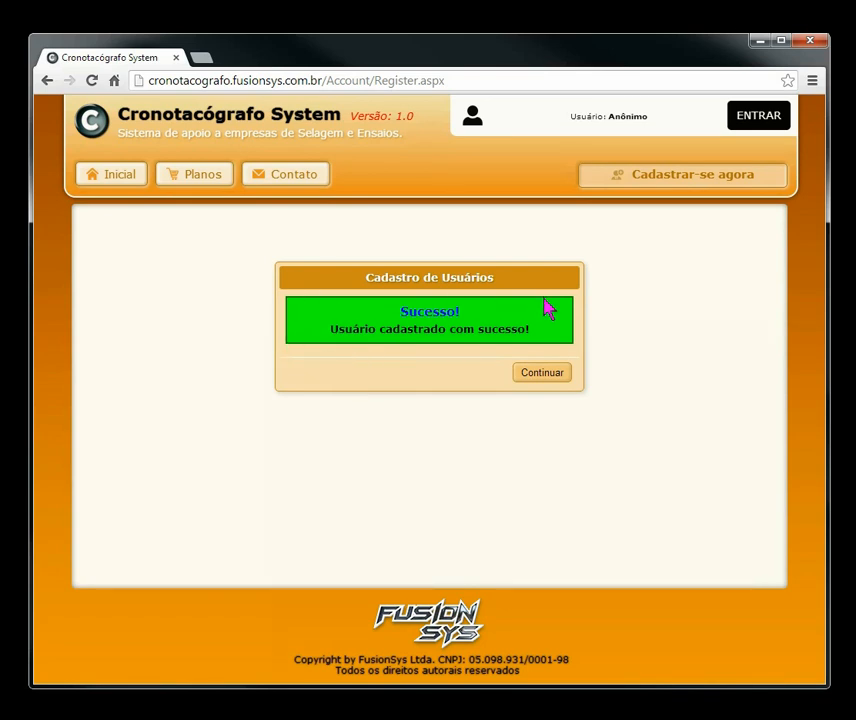
Step: Dismiss the 'Usuário cadastrado com sucesso' message and focus the login password field
left_click(540, 377)
left_click(483, 330)
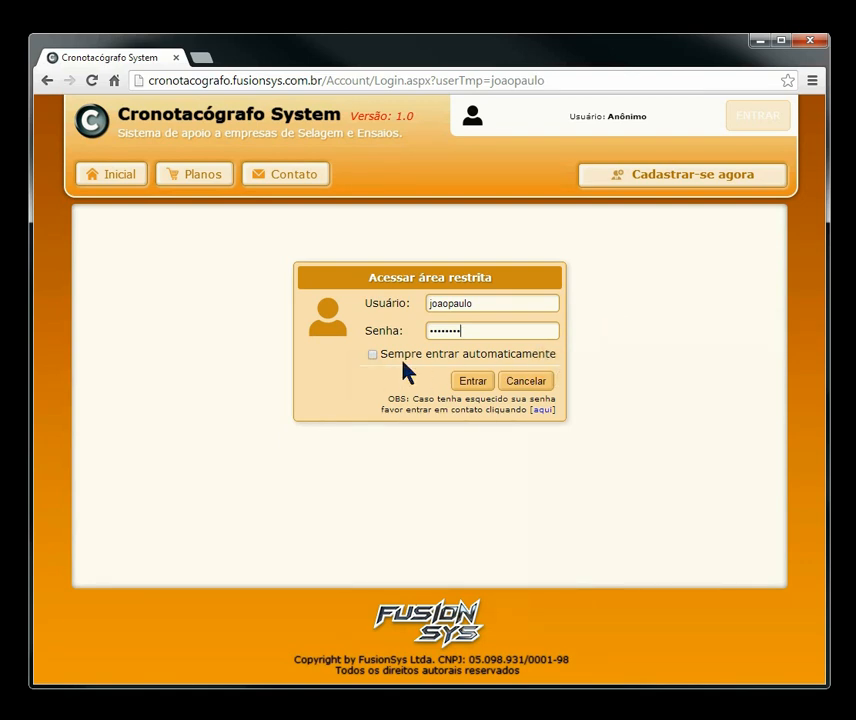
Step: Log into the members area with 'Sempre entrar automaticamente' ticked
left_click(368, 362)
left_click(377, 362)
left_click(472, 388)
left_click(472, 388)
left_click(472, 386)
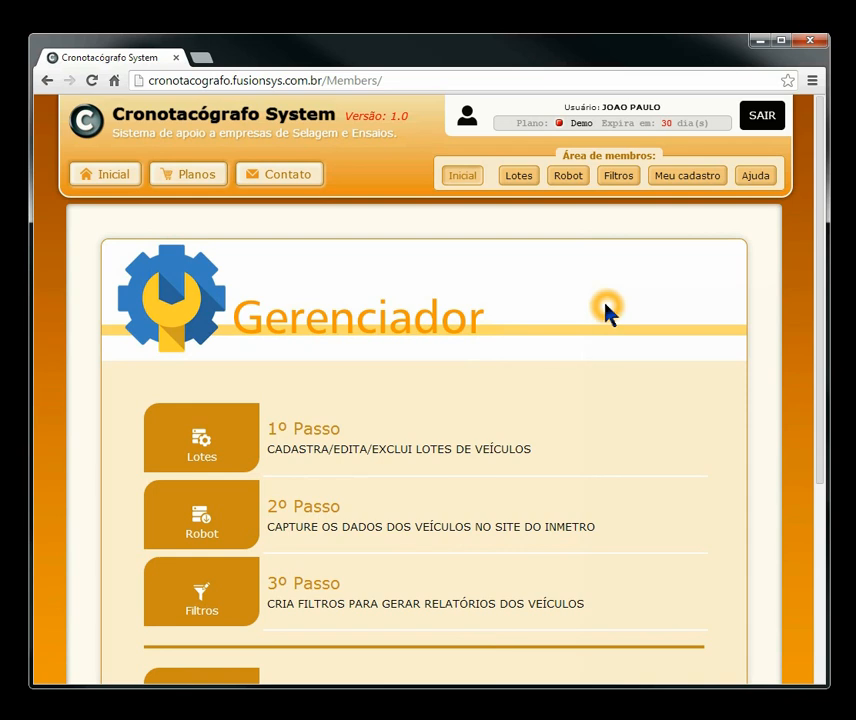
left_click_drag(822, 153, 816, 221)
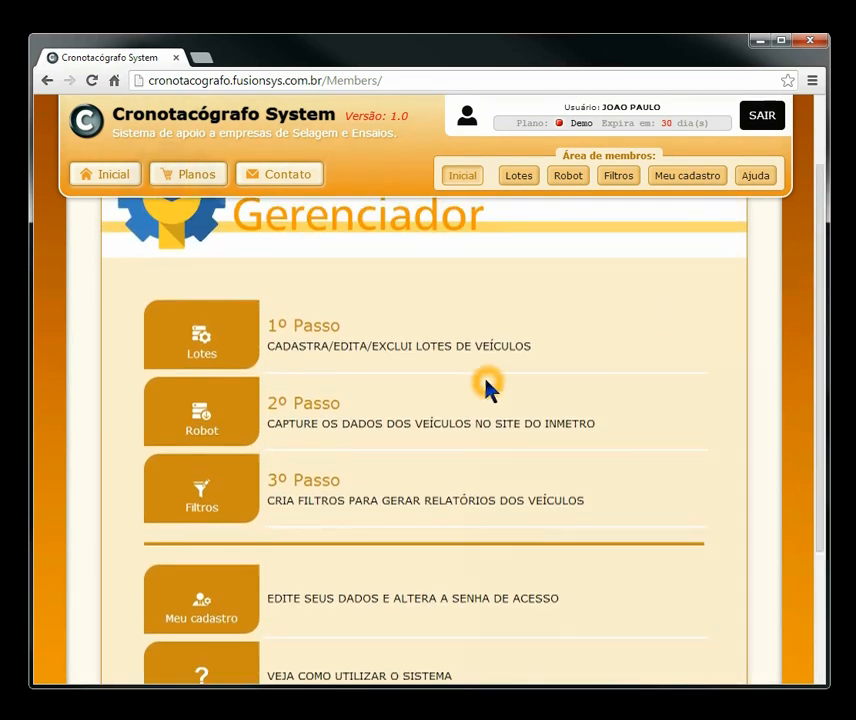
left_click_drag(201, 334, 290, 325)
left_click(191, 346)
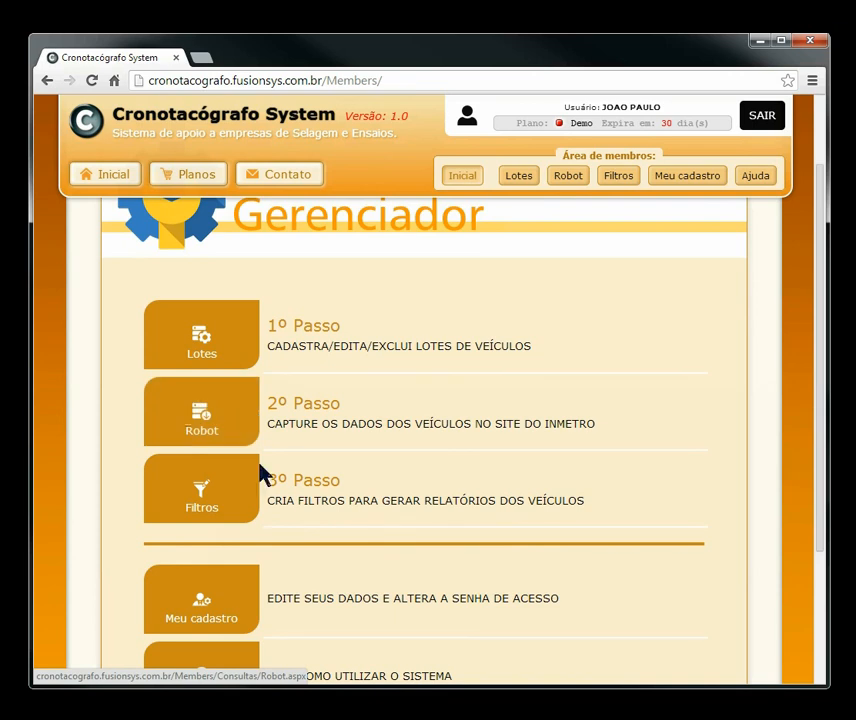
left_click(213, 498)
left_click_drag(819, 337, 818, 455)
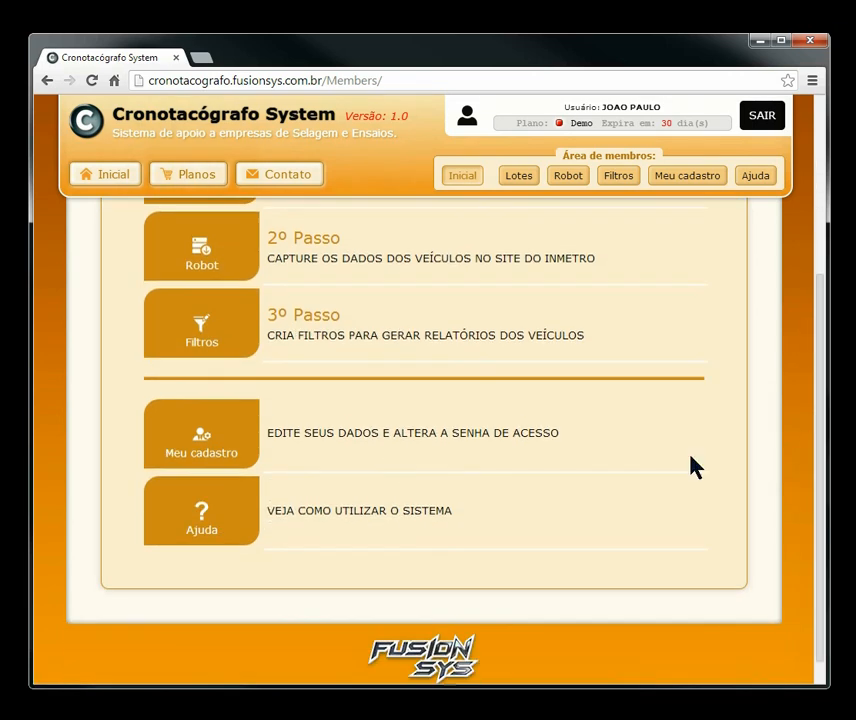
left_click(187, 449)
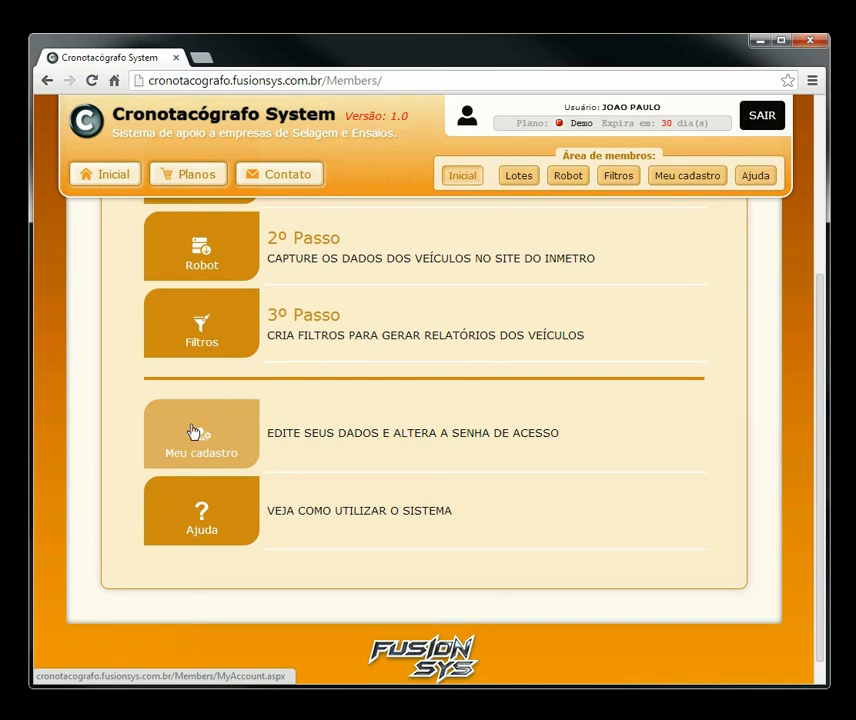
left_click(200, 528)
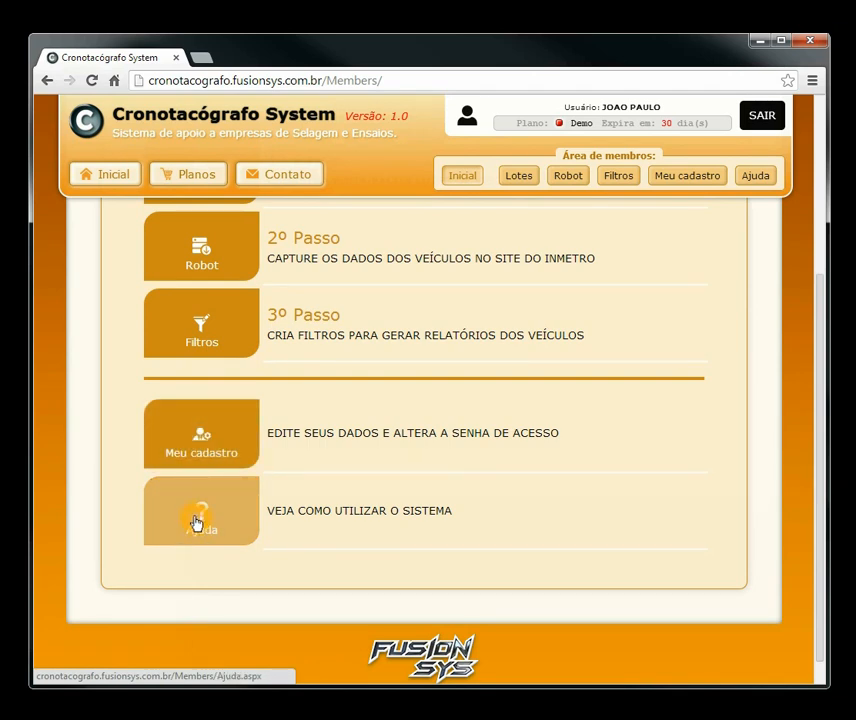
left_click_drag(812, 430, 825, 245)
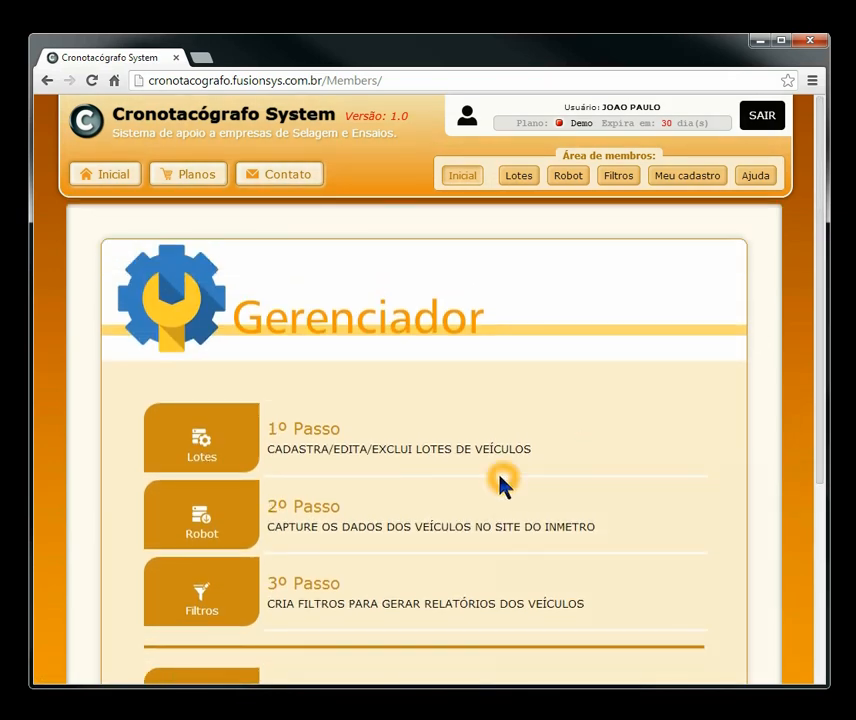
left_click(212, 440)
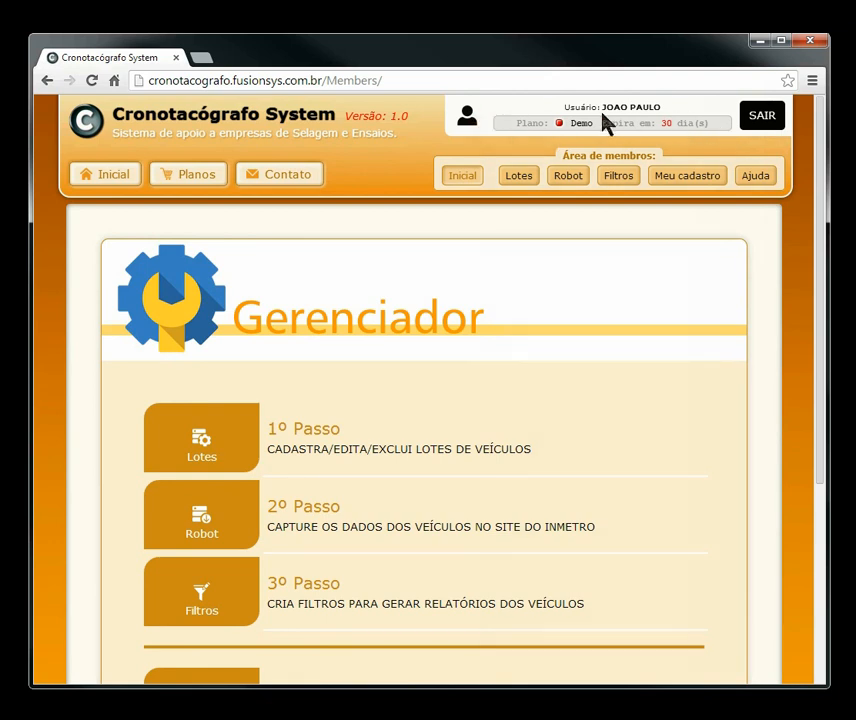
left_click(663, 116)
left_click_drag(601, 107, 601, 107)
left_click_drag(663, 109, 604, 115)
left_click(579, 127)
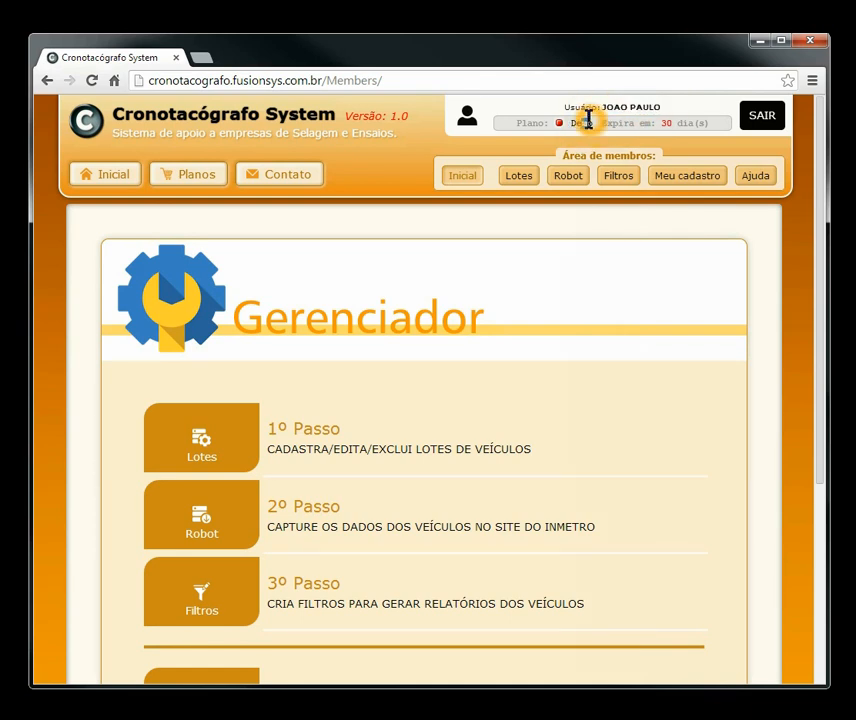
left_click_drag(604, 122, 710, 124)
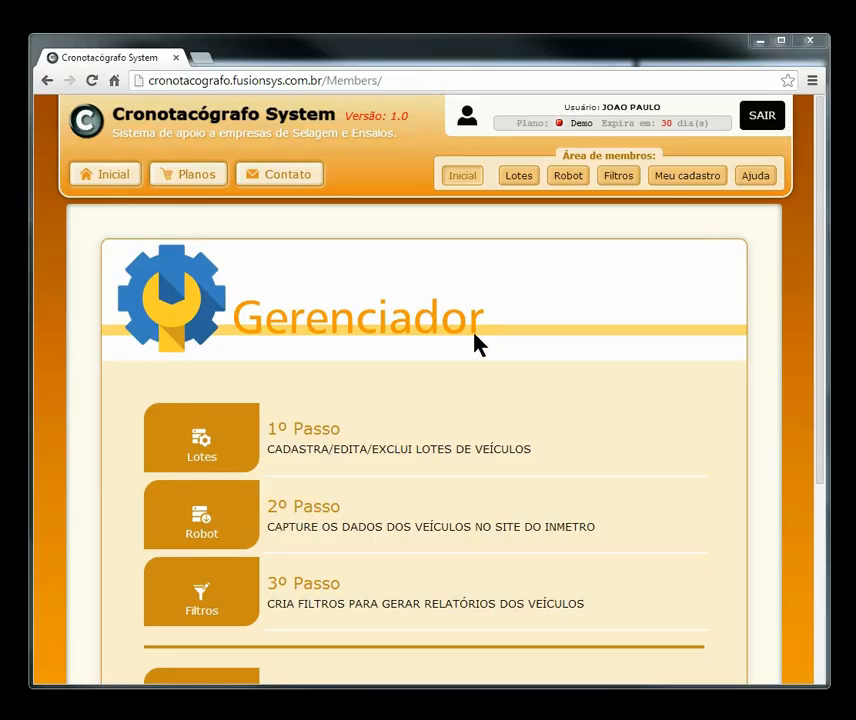
Step: On the Lotes page, enter name 'Meu primeiro Lote de placas' and description 'teste'
left_click(475, 335)
left_click(514, 180)
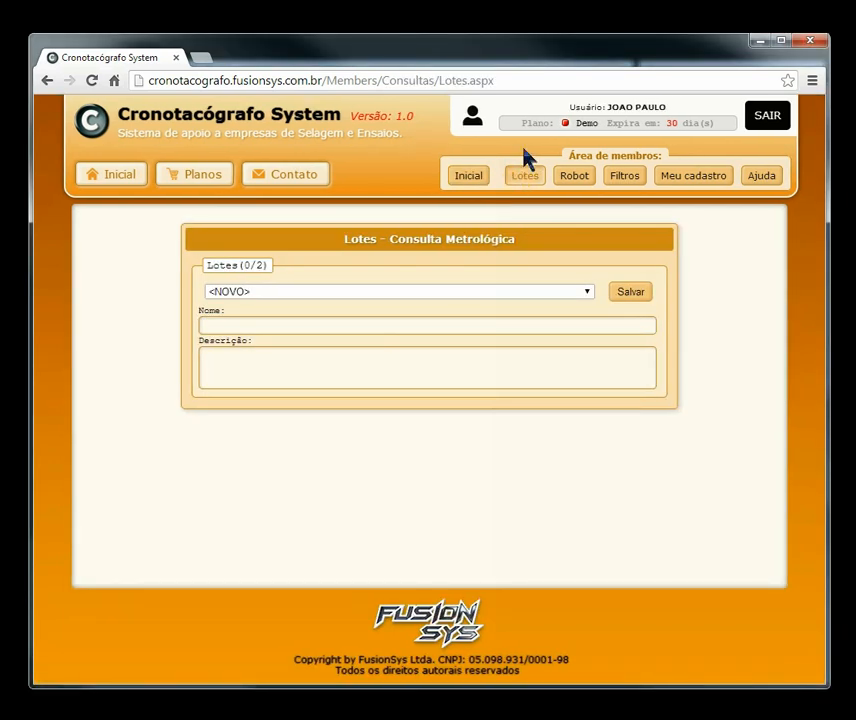
left_click(238, 292)
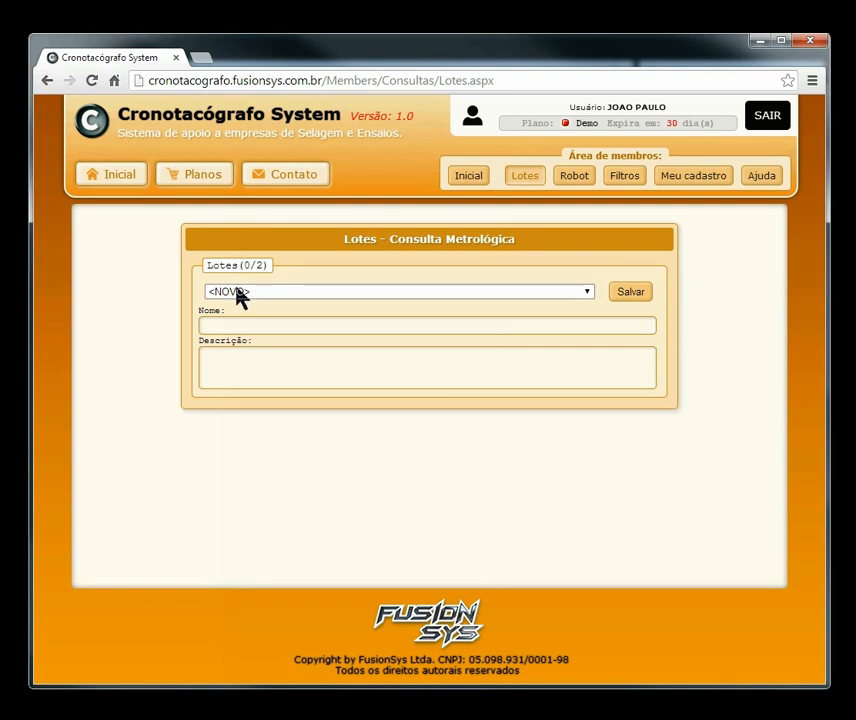
left_click(245, 293)
left_click(224, 329)
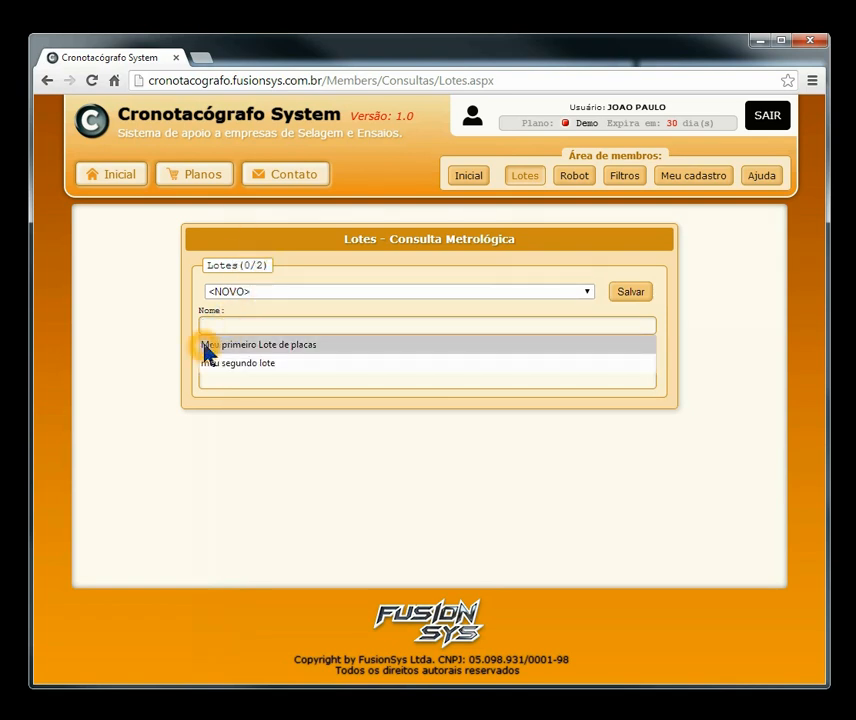
left_click(277, 350)
left_click(285, 369)
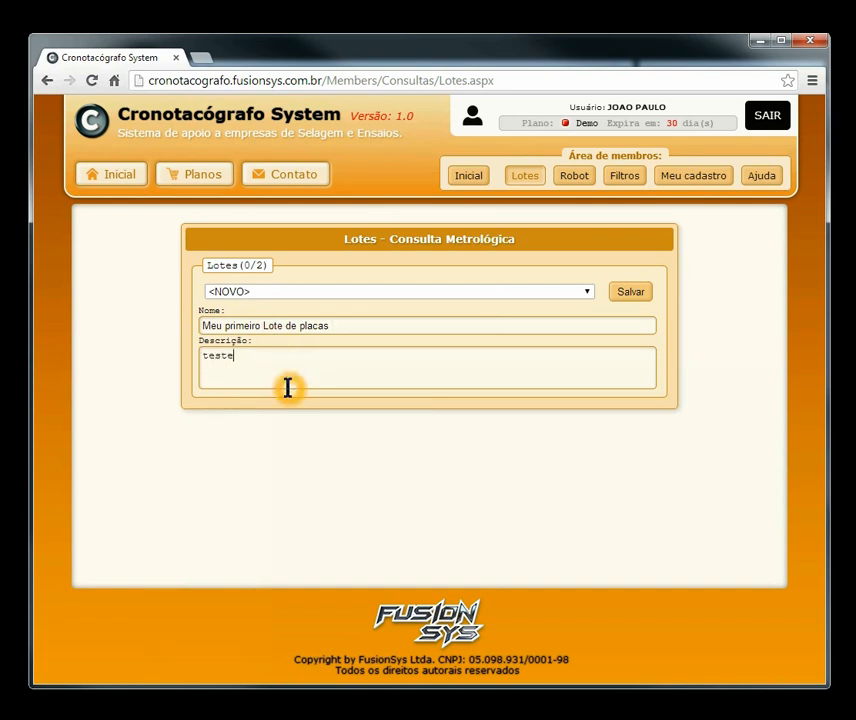
left_click(323, 373)
left_click(315, 378)
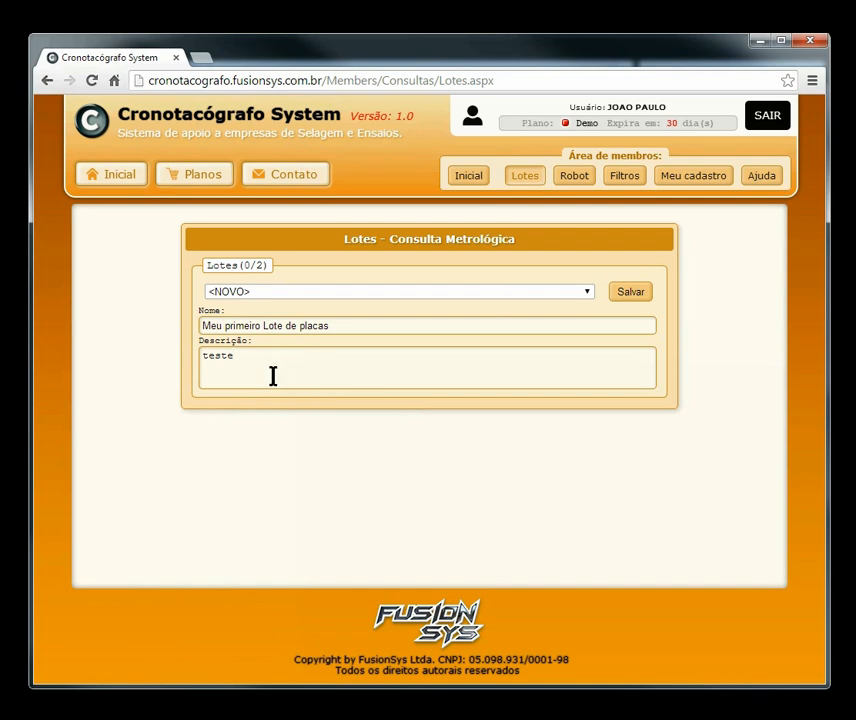
Step: Check the existing batch list and the batch count, now 1 of a maximum 2
left_click(633, 292)
left_click(277, 297)
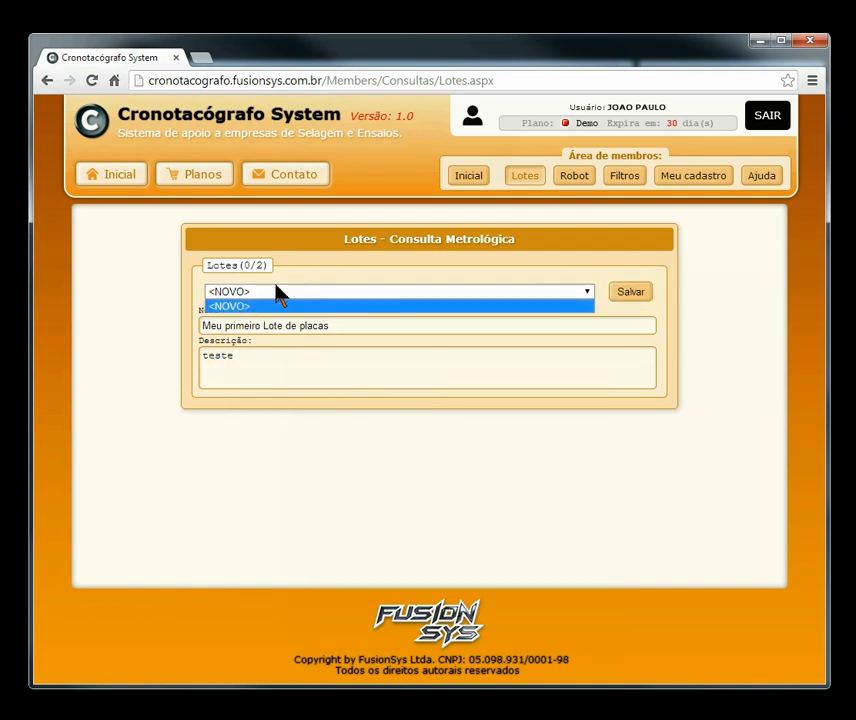
left_click(302, 291)
left_click(270, 292)
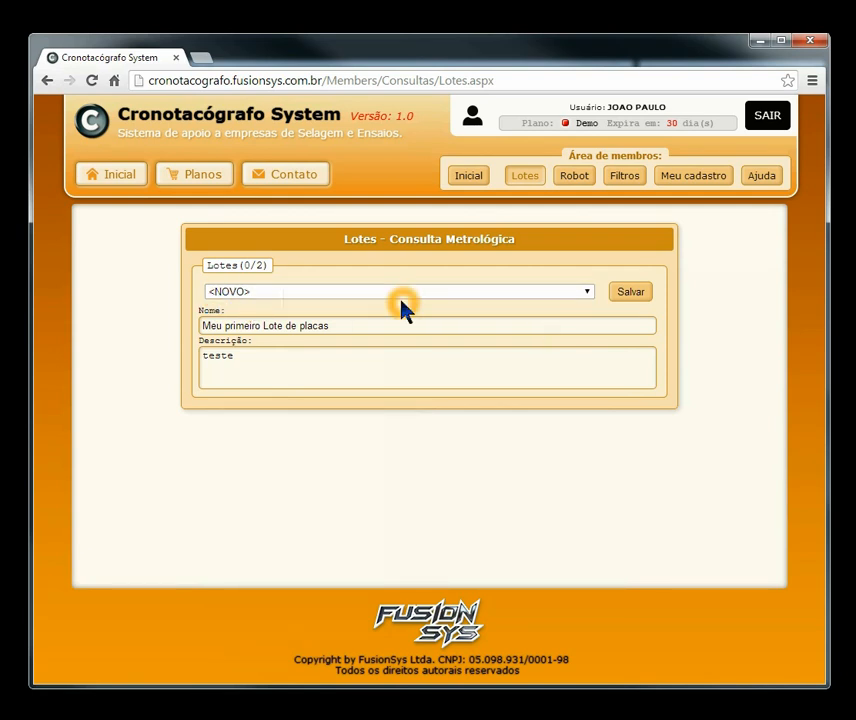
left_click(292, 293)
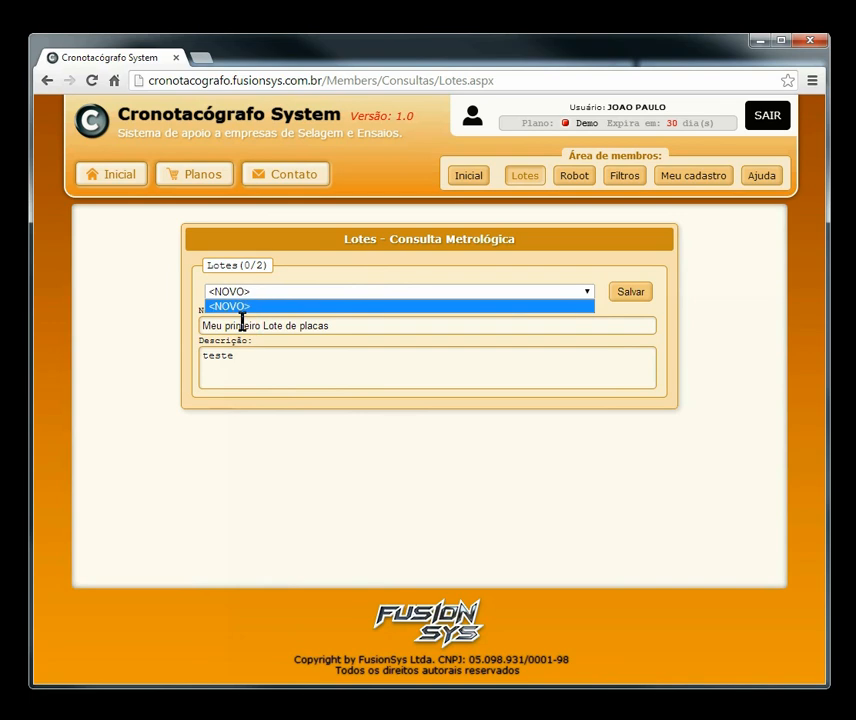
left_click(305, 305)
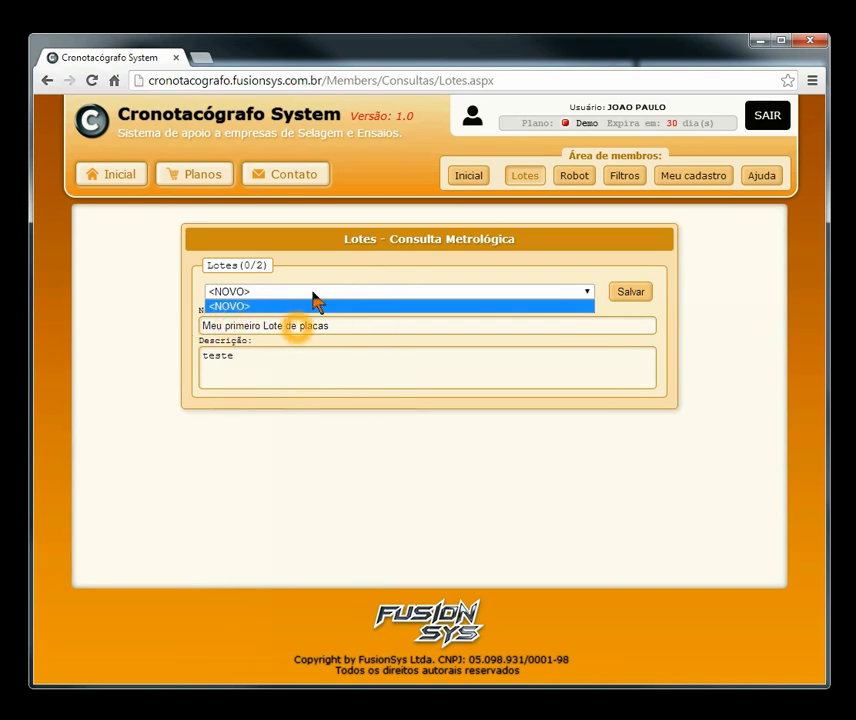
double_click(263, 267)
double_click(258, 267)
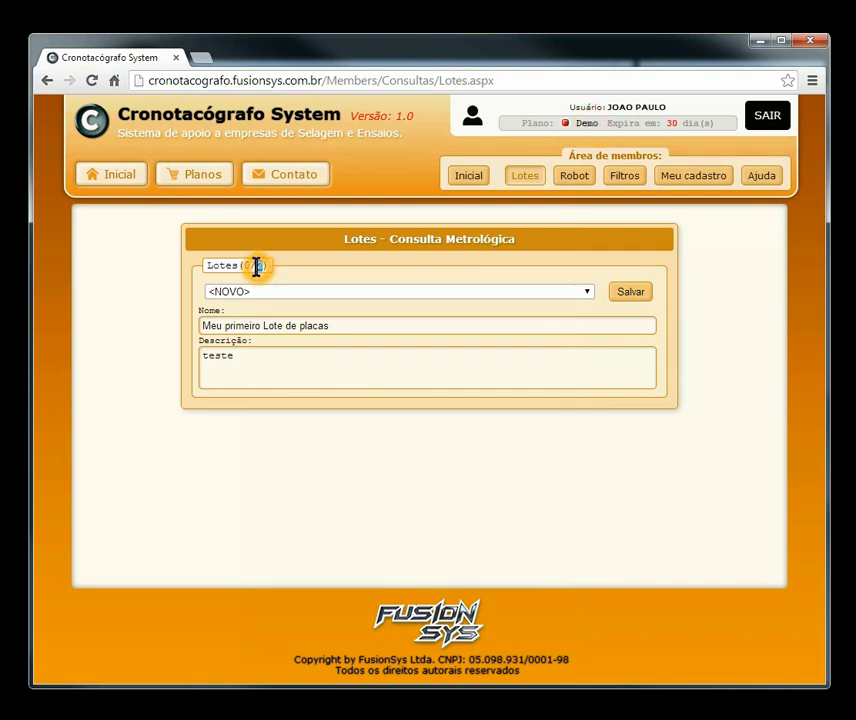
Step: Save the batch and load MEU PRIMEIRO LOTE DE PLACAS for plate management
left_click(627, 295)
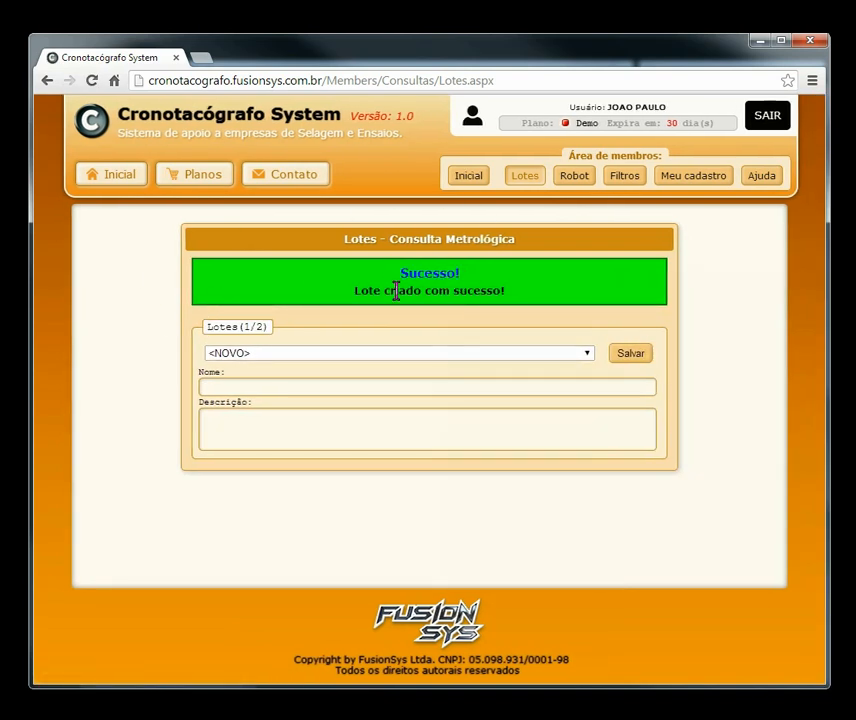
left_click(300, 353)
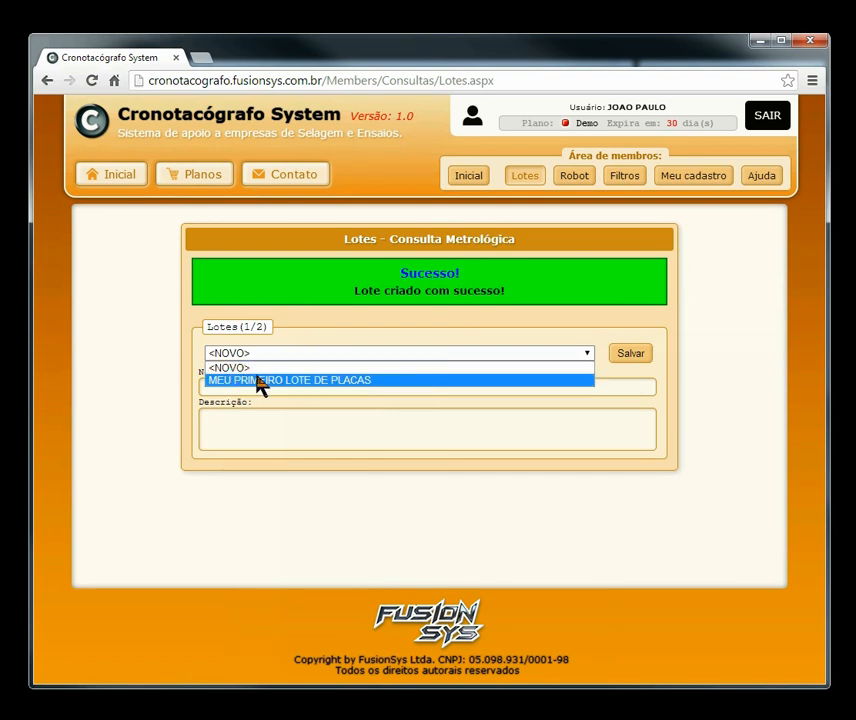
left_click(232, 381)
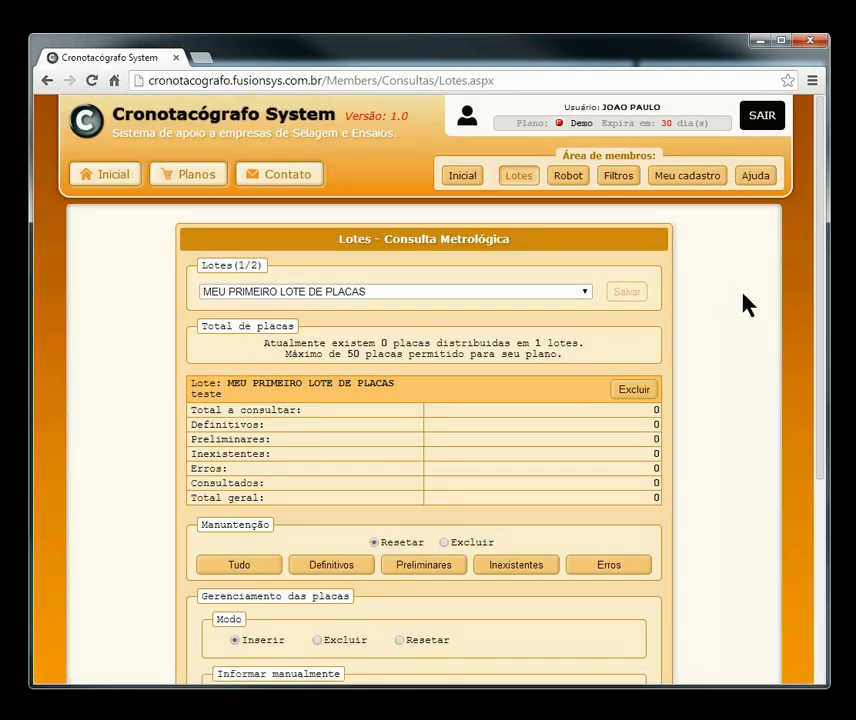
Step: Review the 0-plate total and 50-plate limit, then focus the manual plate-entry box
left_click_drag(822, 204, 835, 235)
left_click_drag(600, 330, 265, 318)
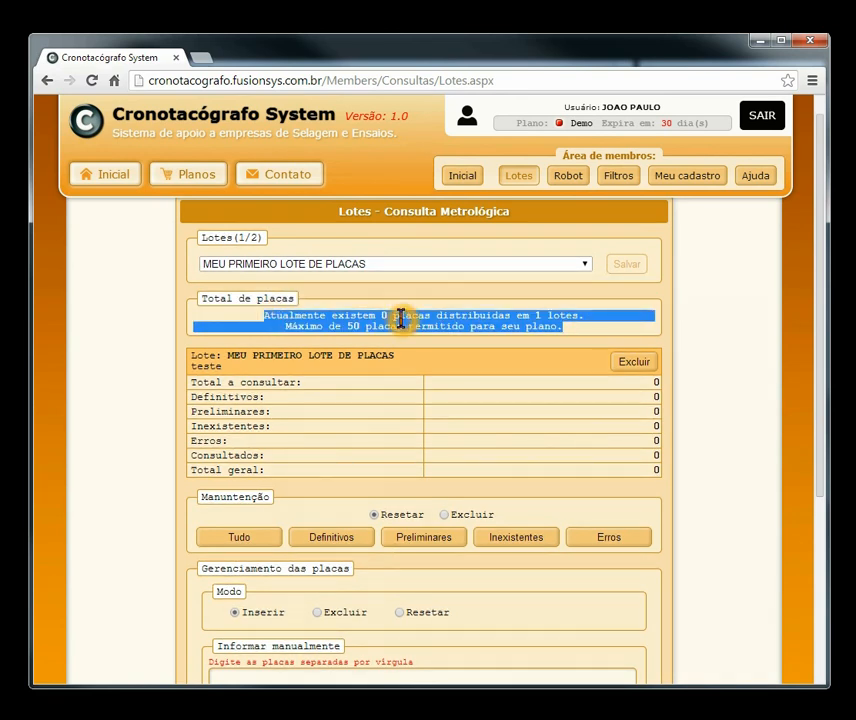
left_click(441, 308)
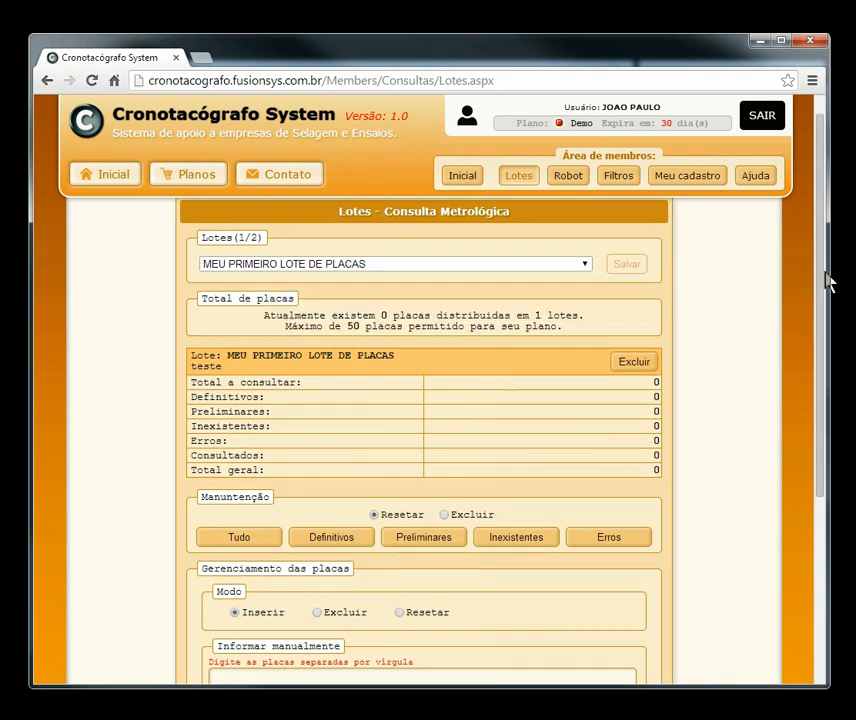
left_click_drag(825, 235, 826, 370)
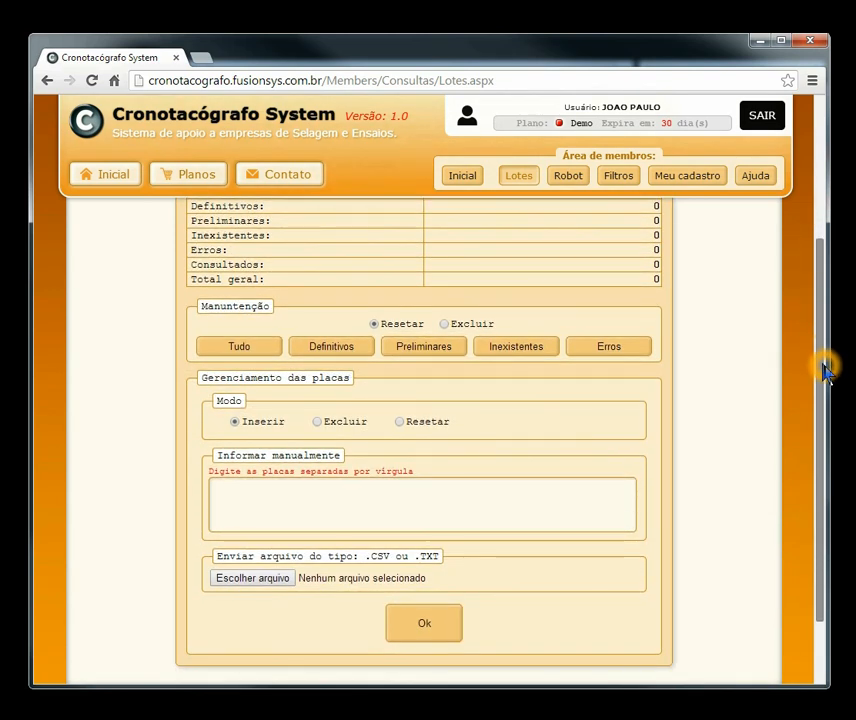
left_click(342, 490)
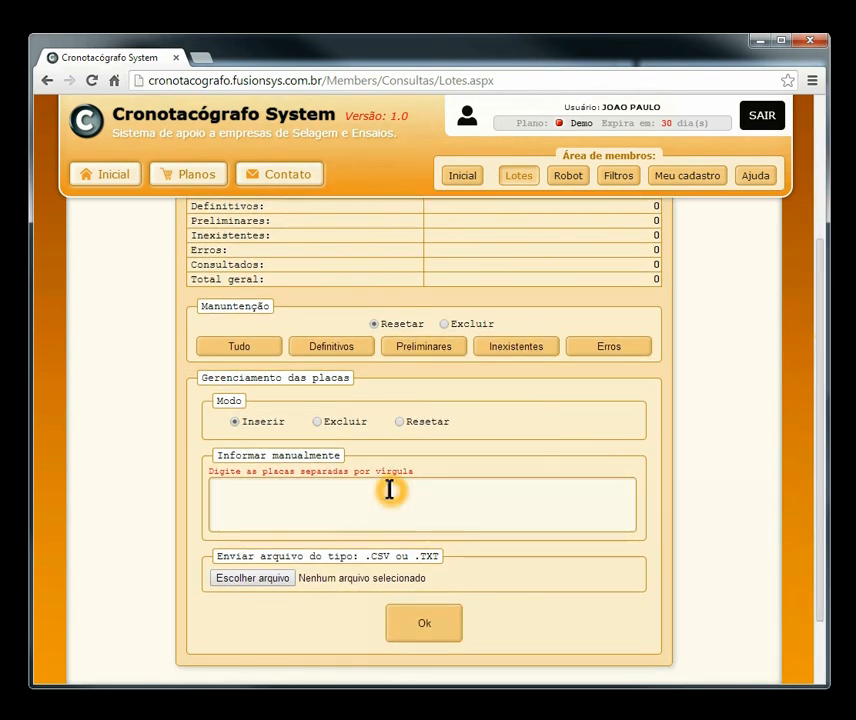
Step: Bring up Placas.txt in Notepad and select its full list of 21 plates
left_click(240, 499)
left_click(548, 512)
left_click(293, 503)
left_click(680, 716)
left_click_drag(253, 117, 235, 116)
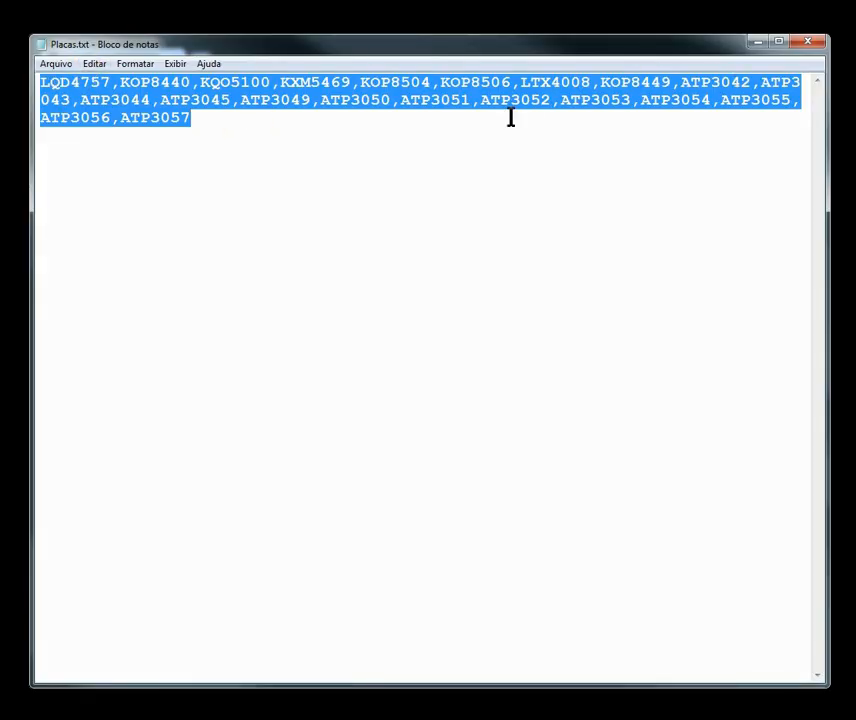
right_click(214, 86)
Step: Copy the plate list and paste it into the manual plate box
left_click(275, 137)
left_click(757, 42)
right_click(302, 515)
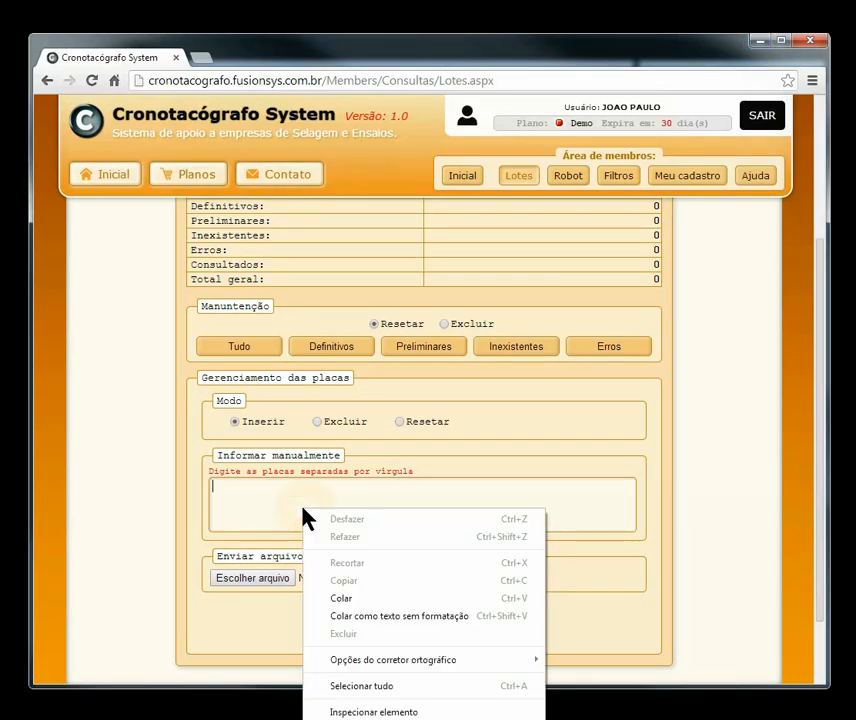
left_click(368, 597)
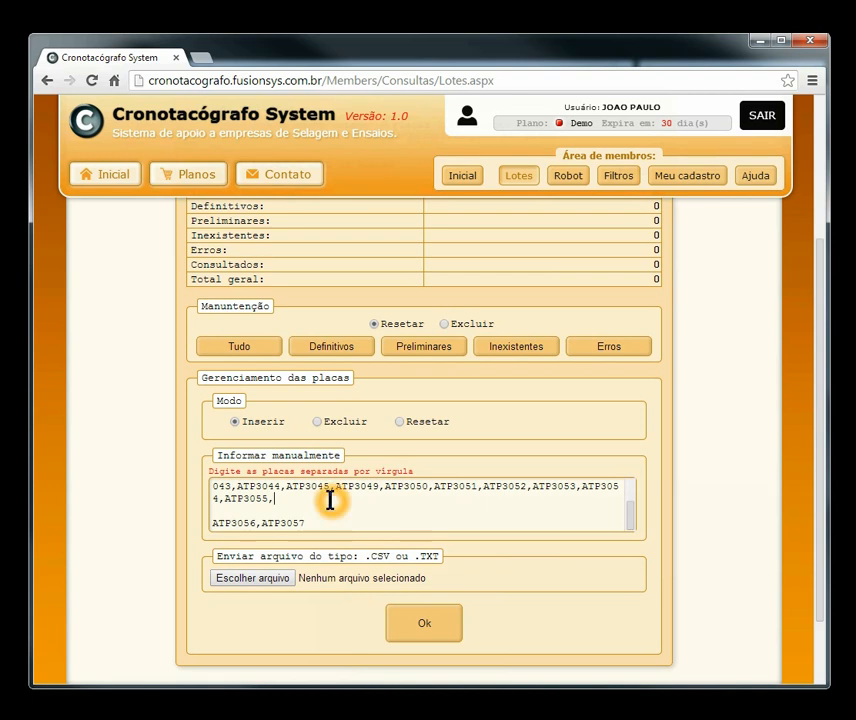
Step: Remove stray line breaks, rejoin plate ATP3043, and submit the plates to the batch
key("Delete")
key("Delete")
left_click(337, 494)
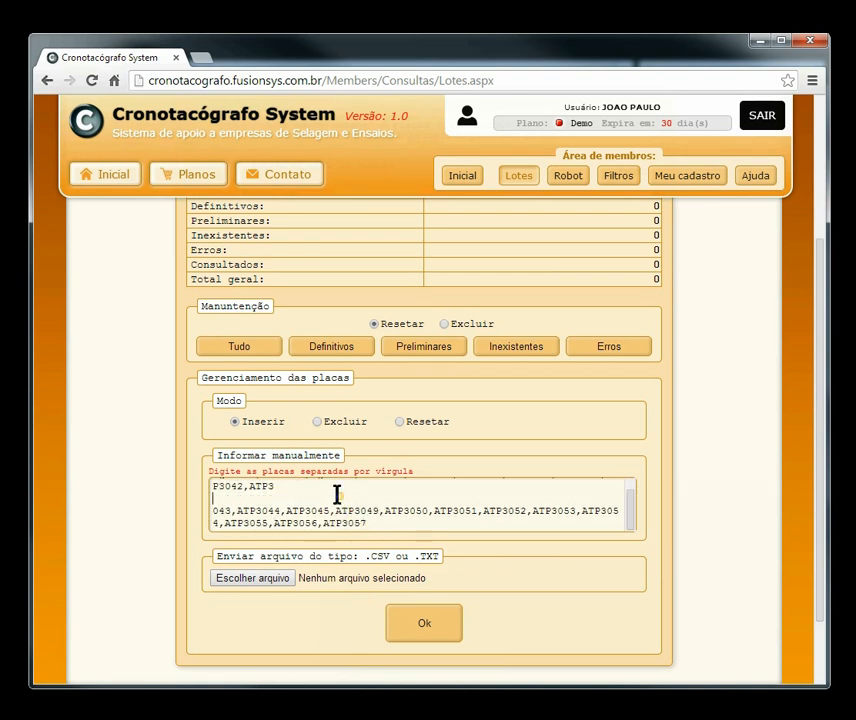
key("BackSpace")
key("Delete")
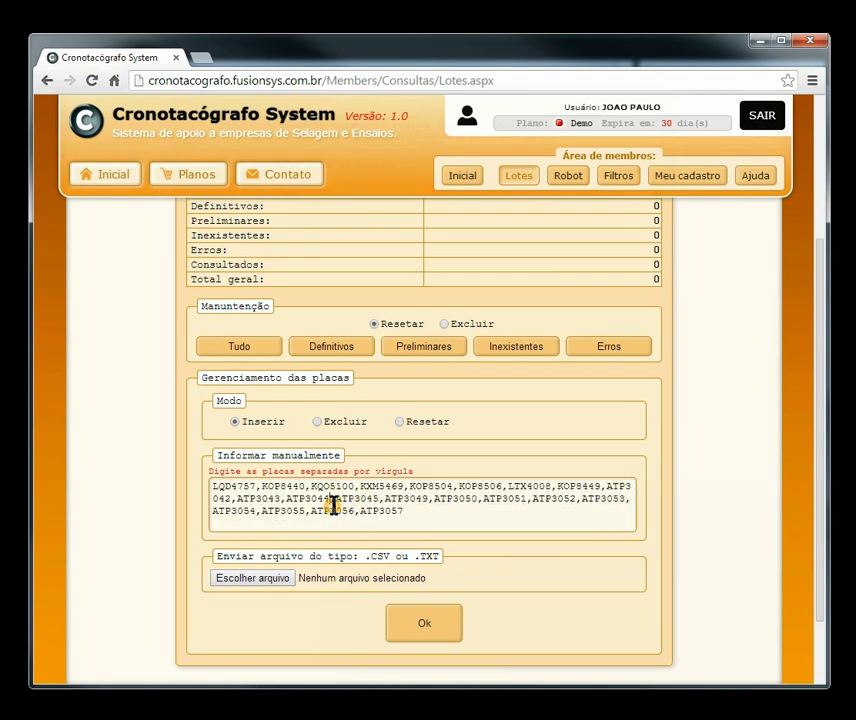
left_click(428, 628)
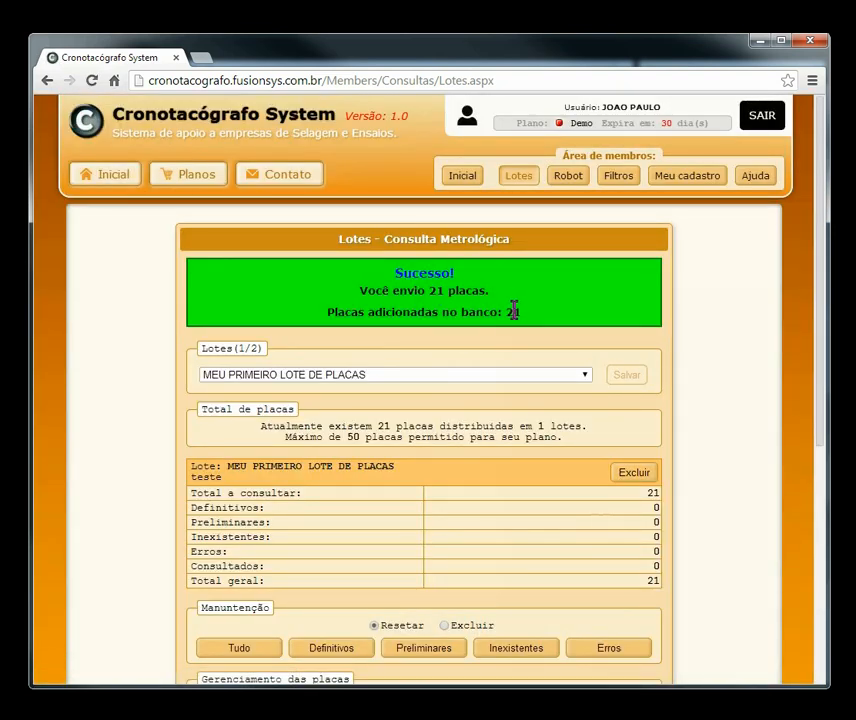
Step: Check the 21-plates-added confirmation, then return to Placas.txt and clear its selection
scroll(600, 400, "down", 1)
scroll(630, 365, "down", 2)
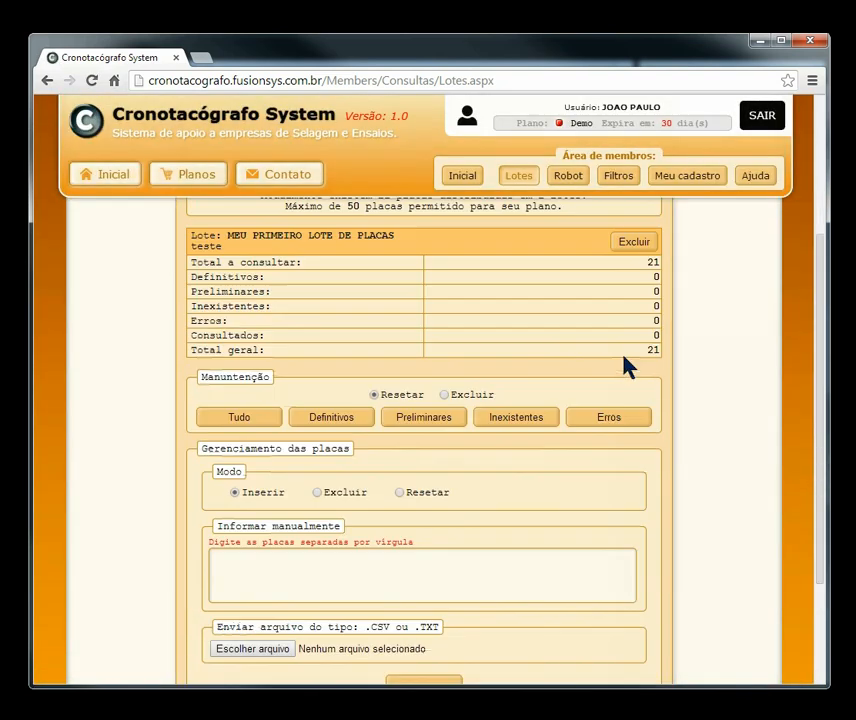
scroll(620, 370, "up", 3)
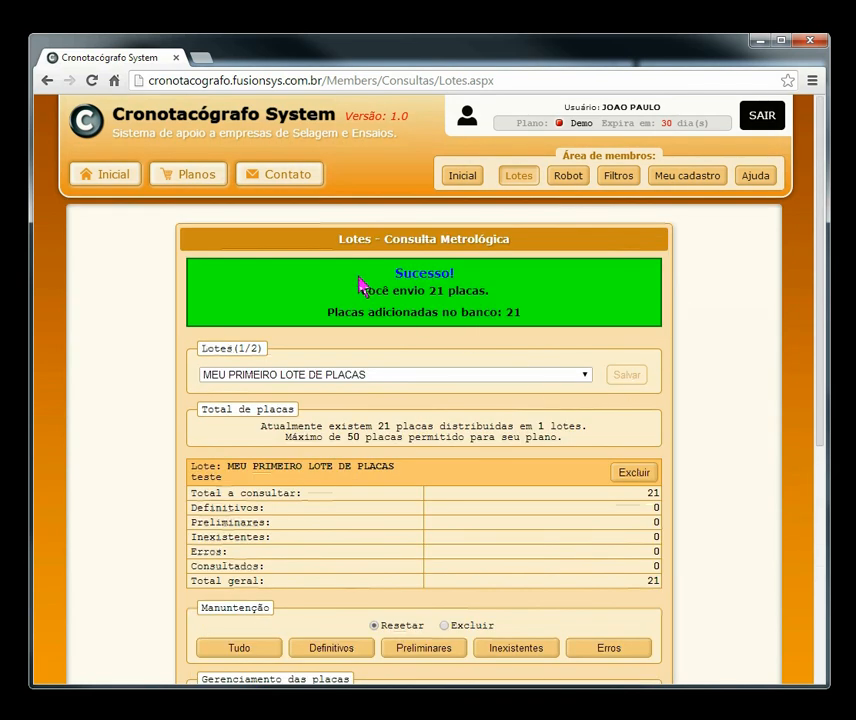
scroll(705, 300, "down", 3)
scroll(503, 413, "down", 2)
scroll(508, 430, "up", 4)
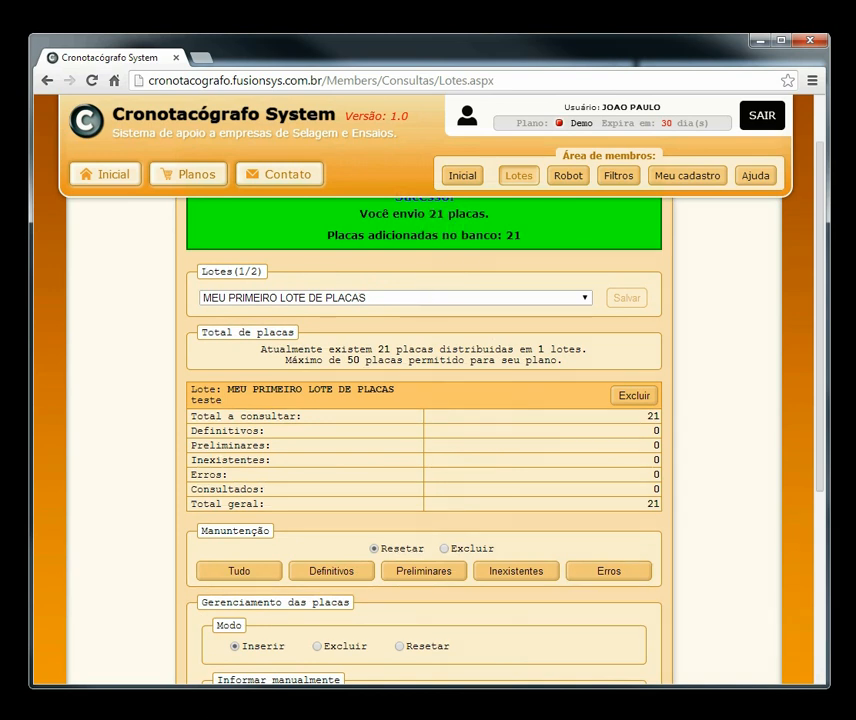
key("alt+Tab")
left_click(451, 108)
Step: Reselect the entire plate list in Placas.txt
left_click_drag(360, 82, 431, 82)
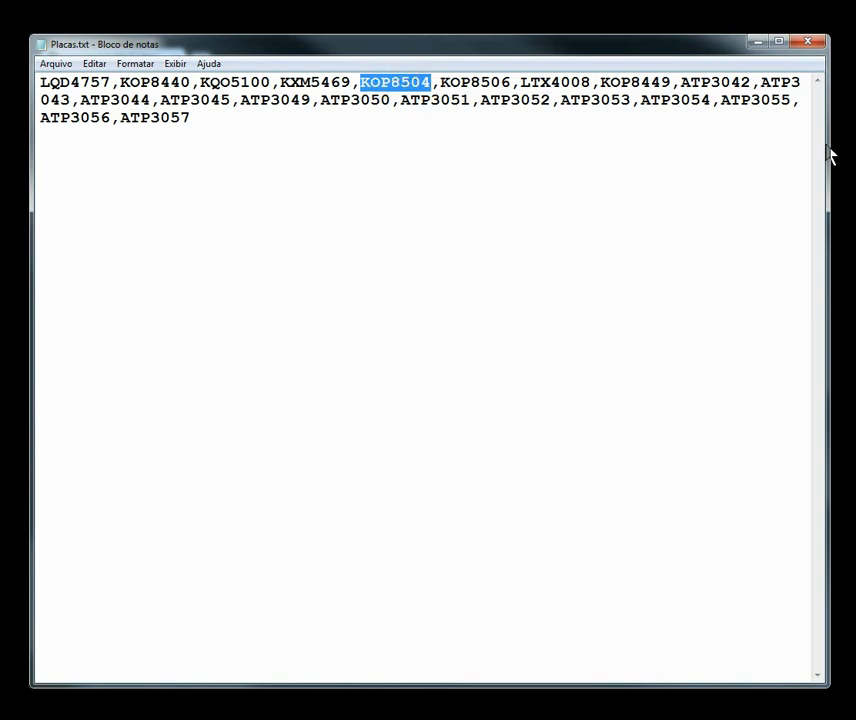
left_click_drag(229, 128, 28, 86)
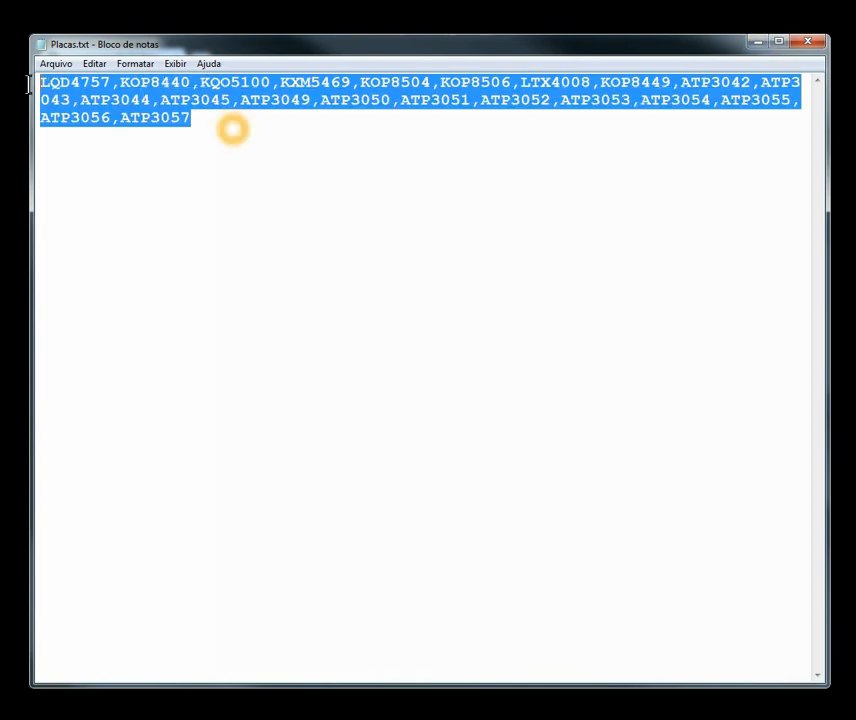
Step: Return to the Lotes page, note the 21 plates to check, and open the batch list
left_click(757, 42)
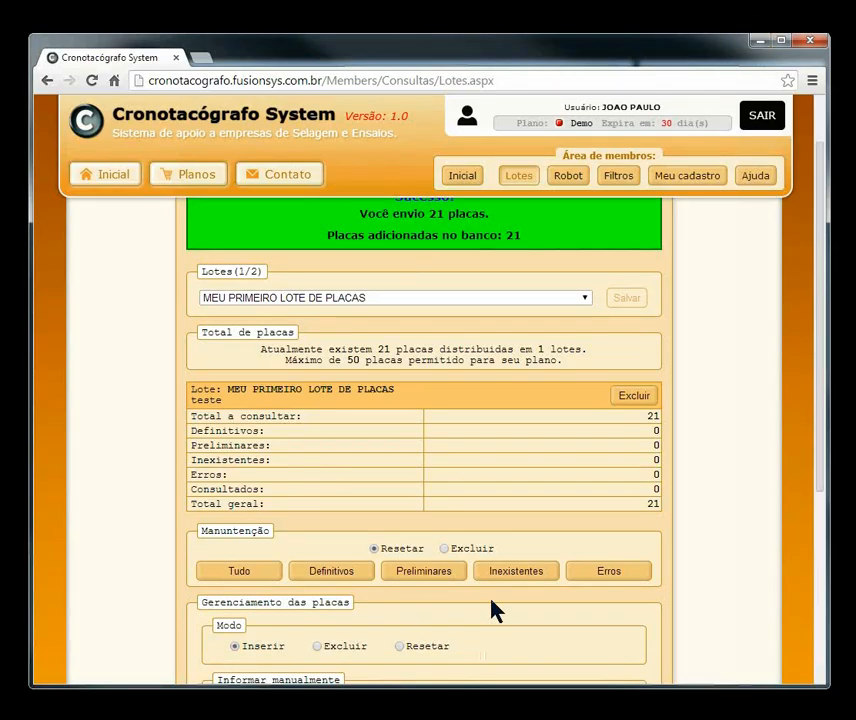
mouse_move(820, 349)
left_mouse_down()
mouse_move(804, 470)
mouse_move(814, 369)
mouse_move(821, 512)
mouse_move(823, 330)
left_mouse_up()
double_click(652, 460)
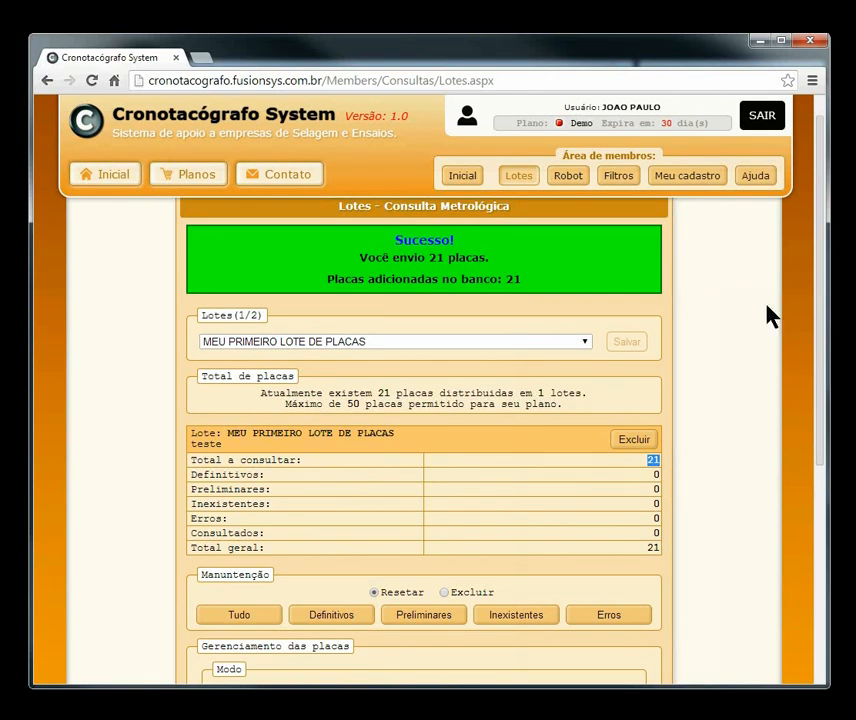
left_click_drag(823, 311, 825, 213)
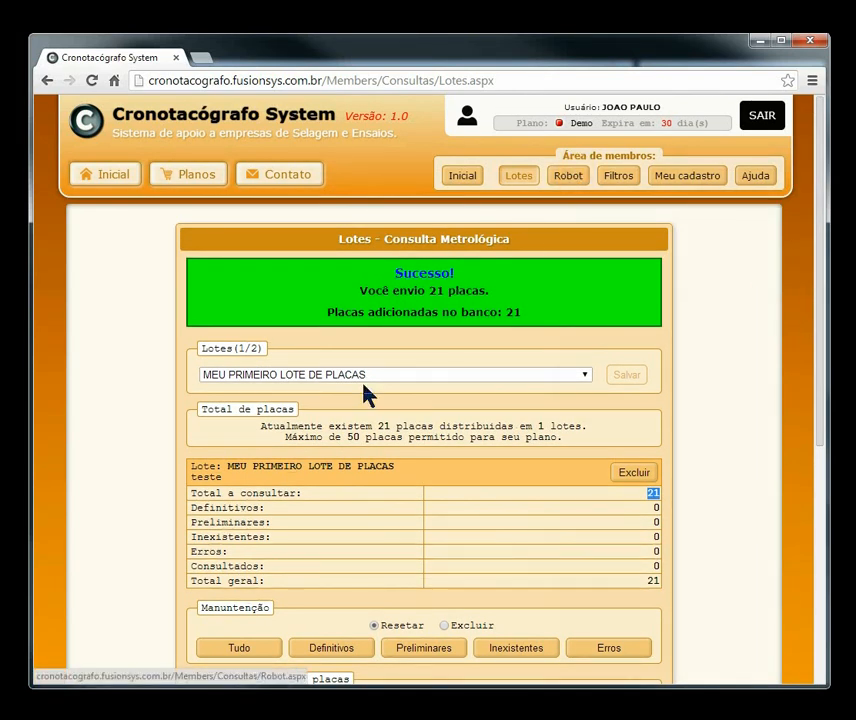
left_click(290, 376)
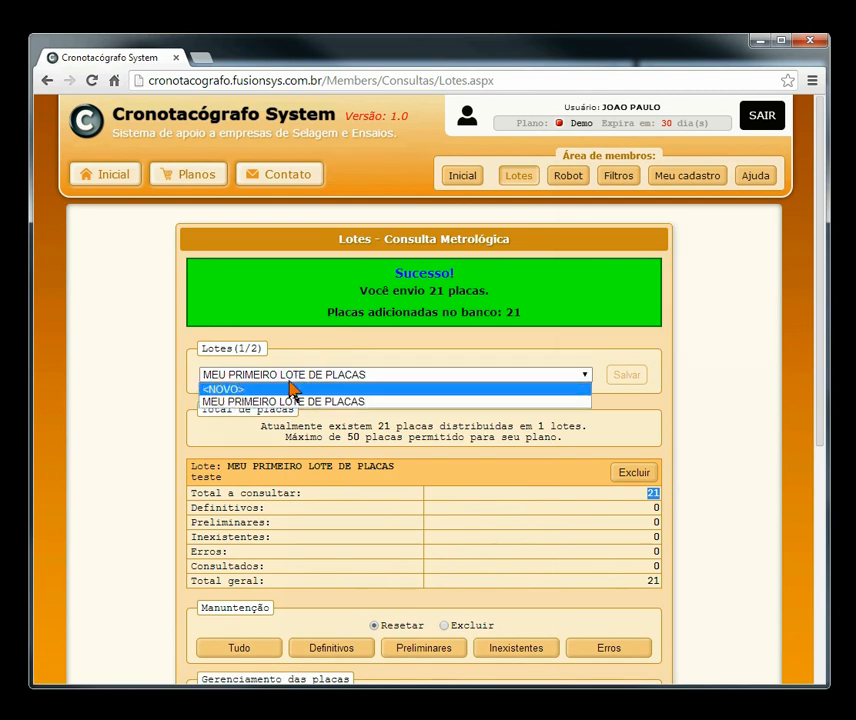
Step: Start a <NOVO> batch and name it 'meu segundo lote'
left_click(220, 390)
left_click(221, 392)
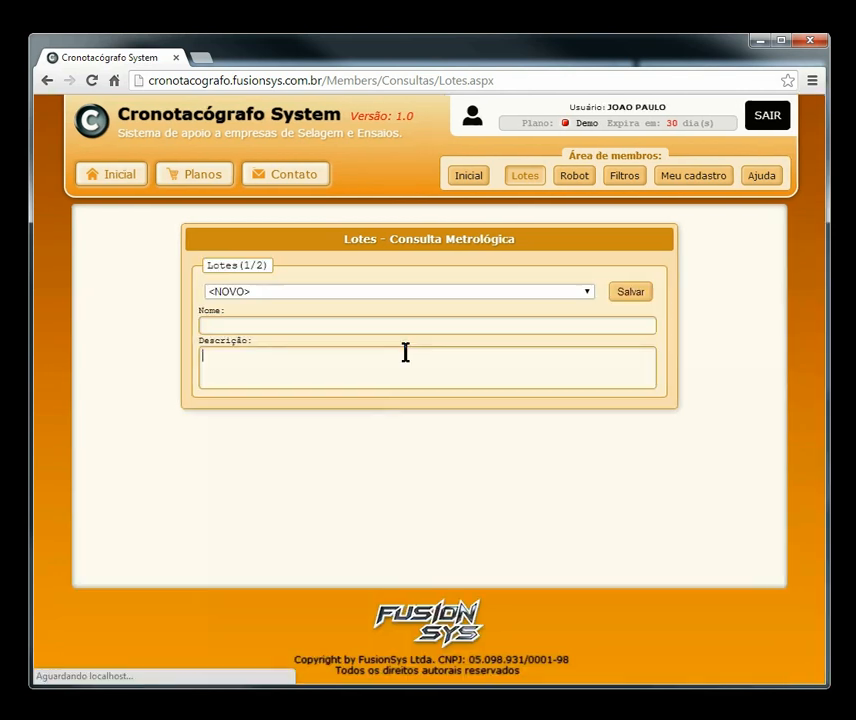
left_click(268, 325)
left_click(218, 363)
left_click(262, 363)
left_click(236, 328)
key("ctrl+a")
type("ddfsdffgsg")
double_click(324, 331)
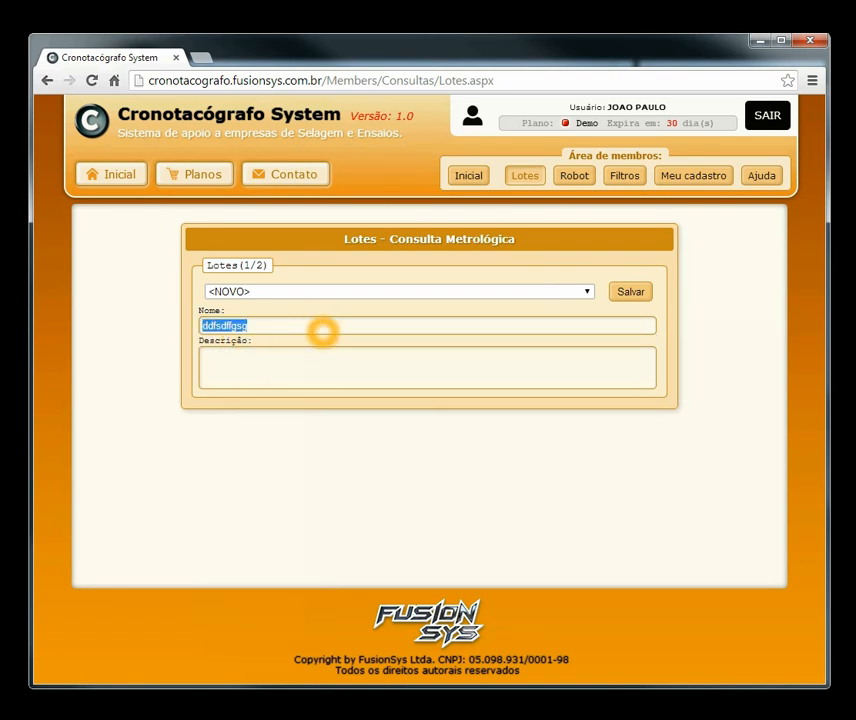
type("meu")
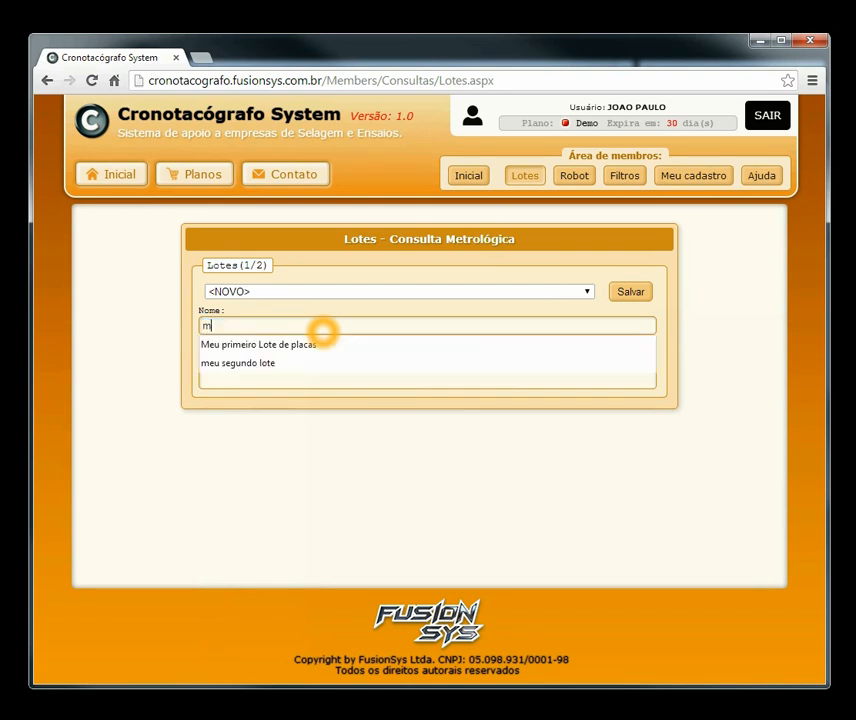
left_click(245, 364)
Step: Enter a description about fetching plates from a file and save the batch
left_click(287, 358)
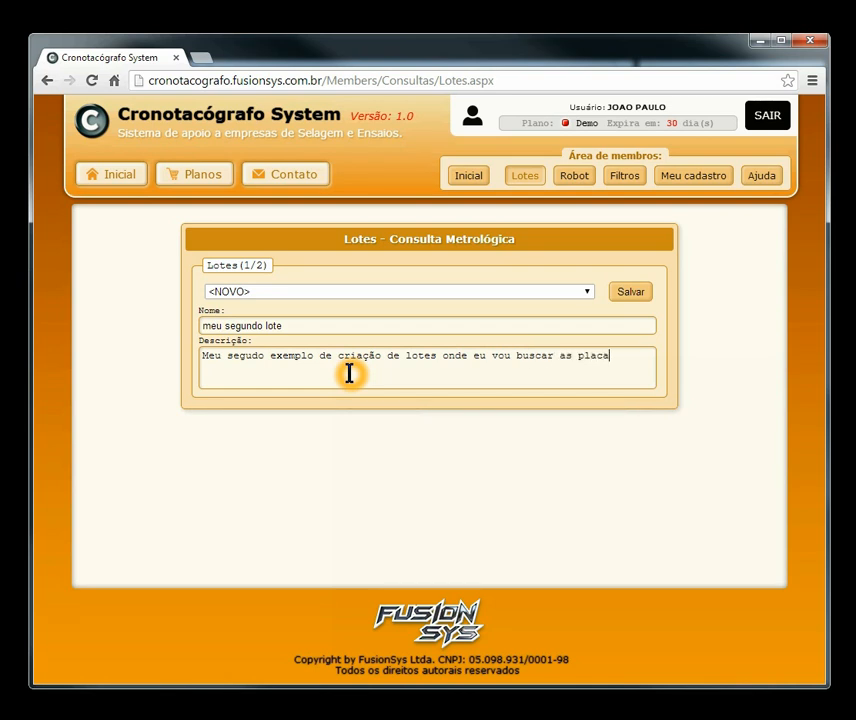
type("ez")
key("BackSpace")
type("é")
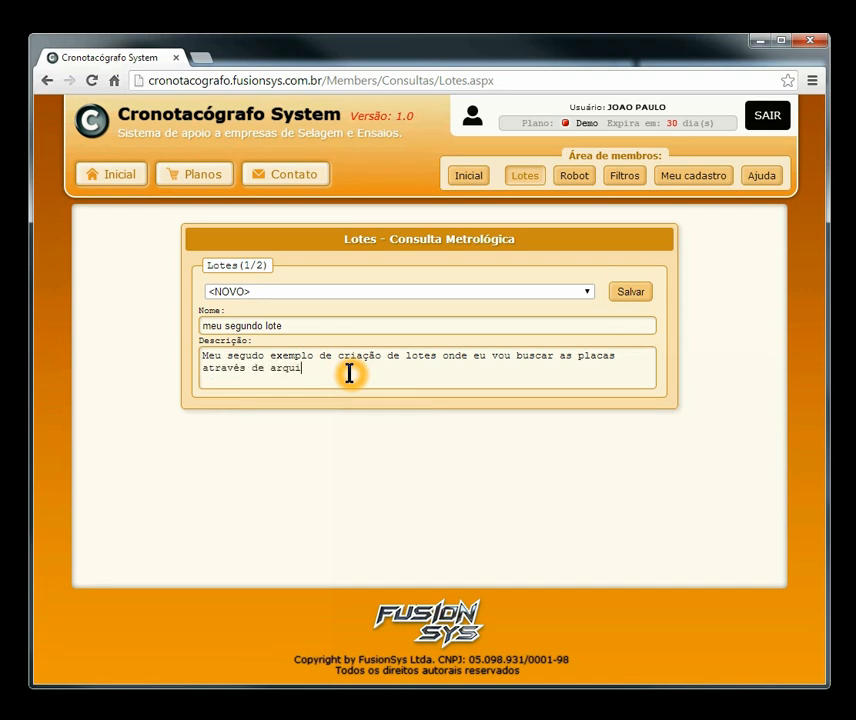
left_click(648, 292)
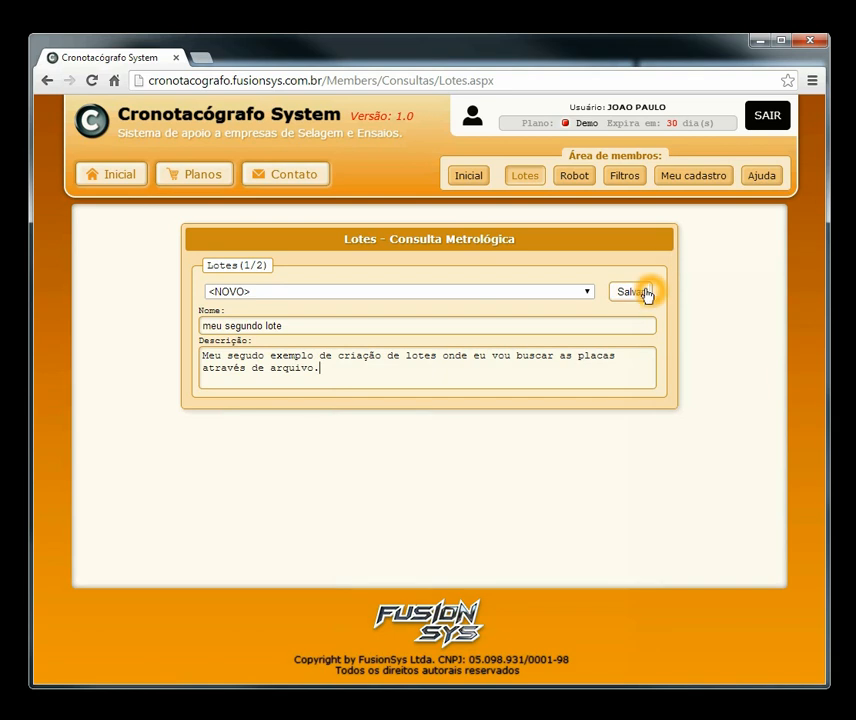
left_click(455, 355)
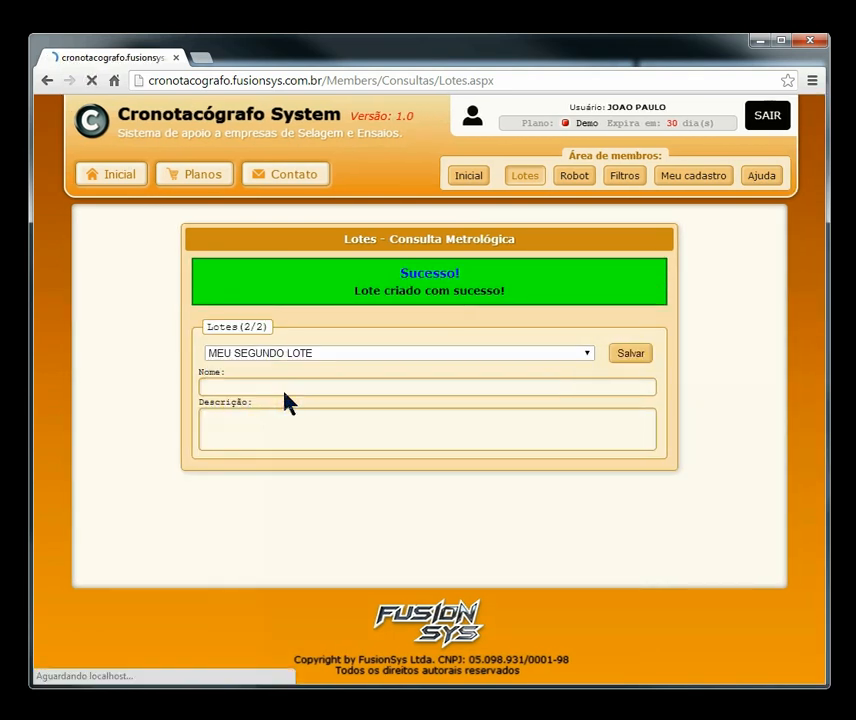
Step: Load MEU SEGUNDO LOTE and start choosing a plates file to upload
left_click(283, 393)
left_click_drag(818, 255, 824, 424)
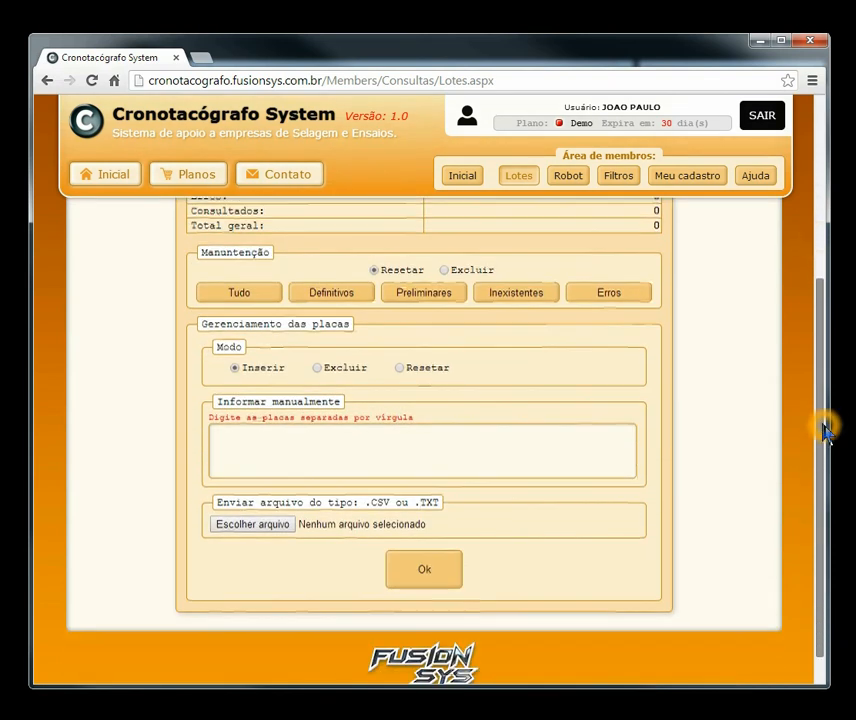
left_click(332, 437)
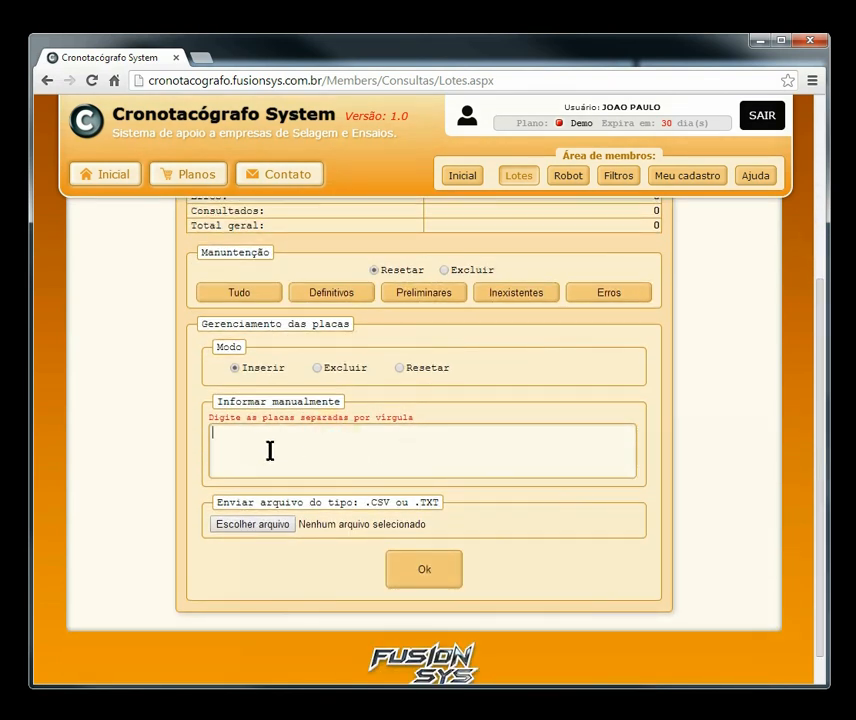
left_click(439, 464)
left_click(258, 532)
Step: Note CSV as the accepted upload file type and select 20placas.xlsx in the folder
left_click_drag(374, 502, 440, 520)
double_click(377, 502)
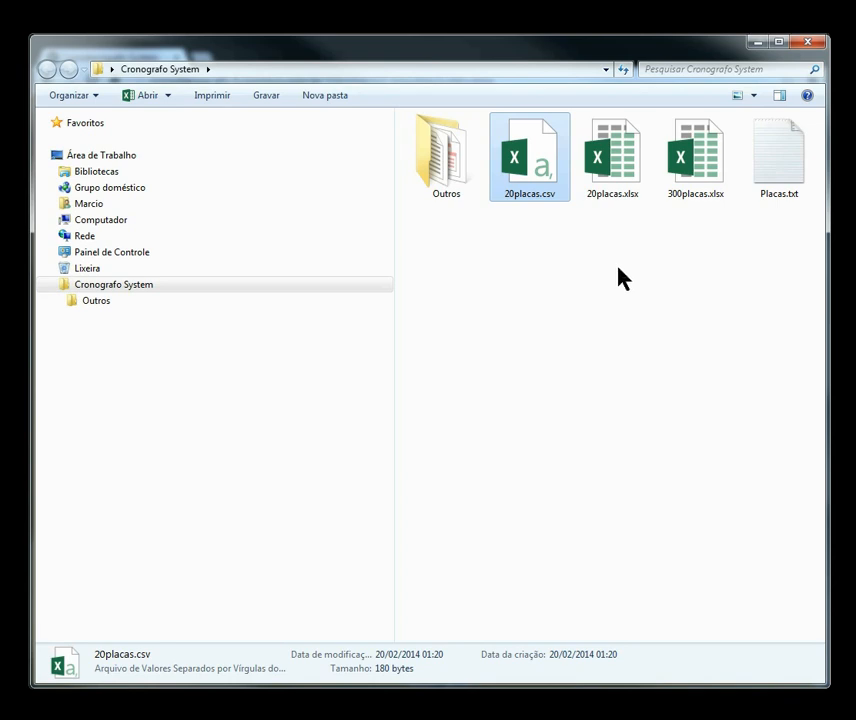
left_click(614, 157)
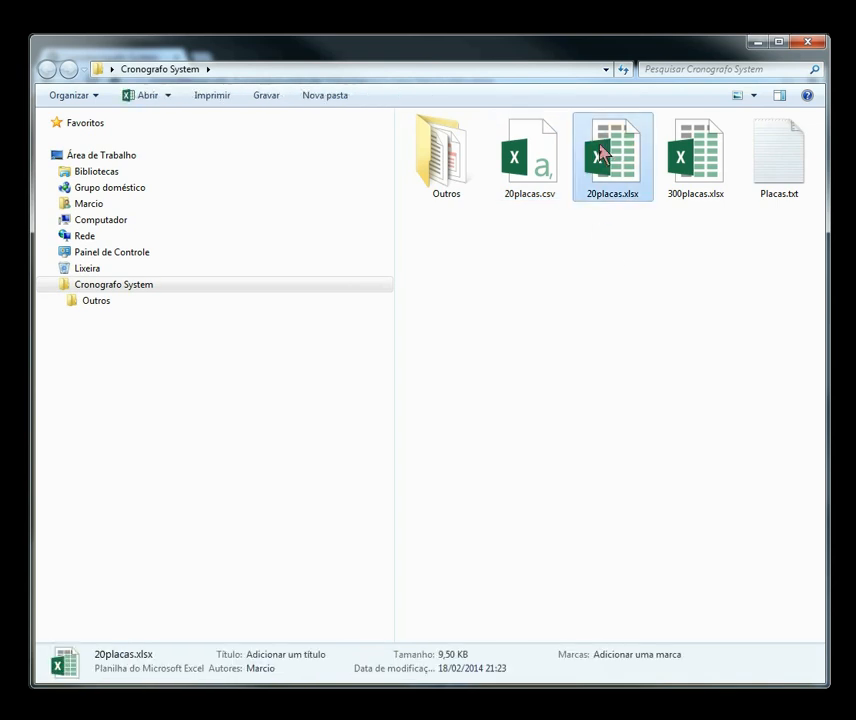
Step: Delete the old 20placas.csv with Excluir, confirming with Sim
right_click(531, 168)
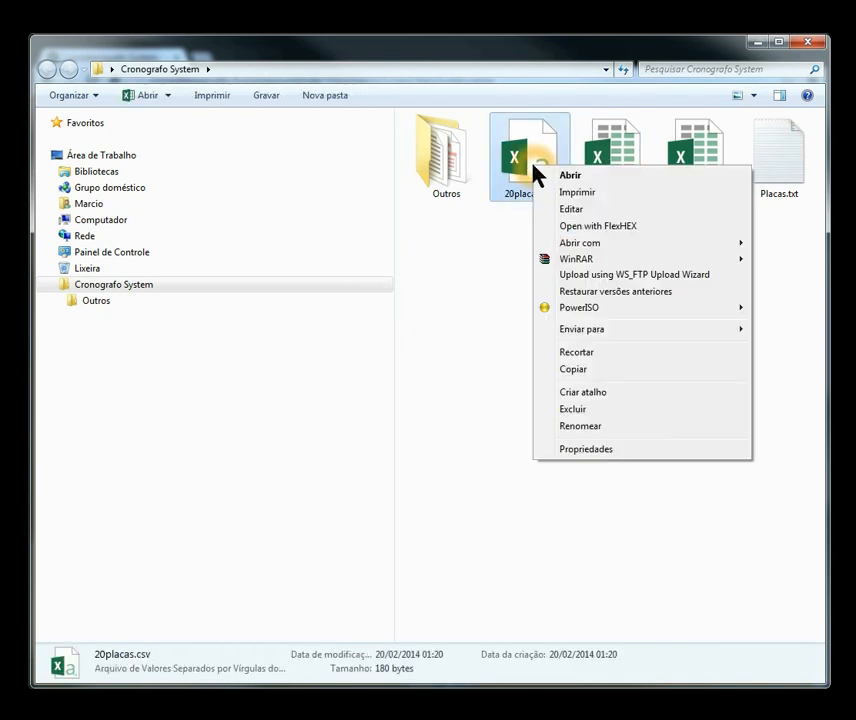
left_click(605, 410)
left_click(490, 431)
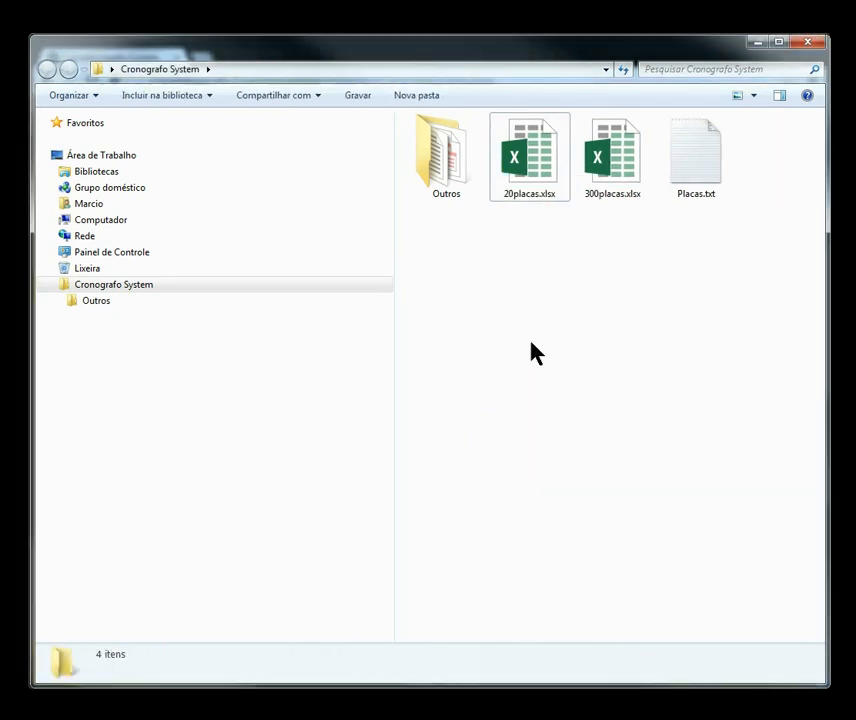
left_click(505, 190)
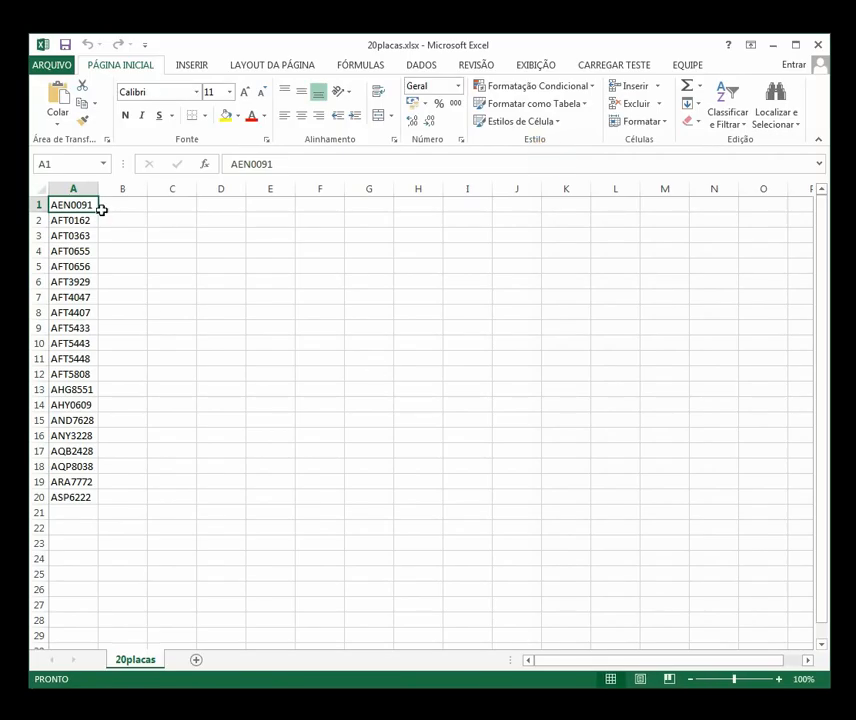
Step: Select plates A1:A20 and set the Save As file type to CSV (MS-DOS)
left_click_drag(68, 494, 73, 205)
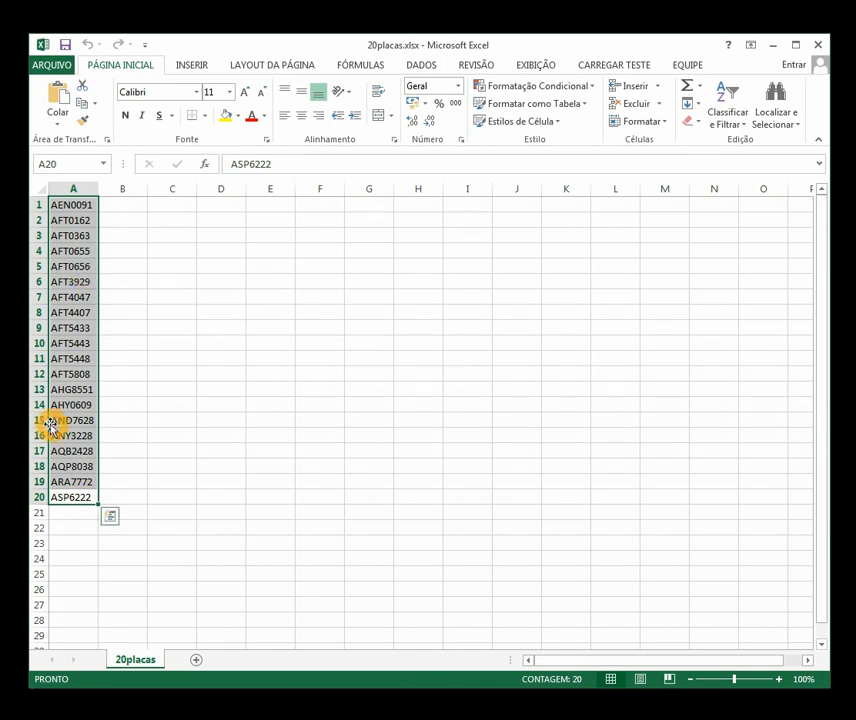
left_click(52, 66)
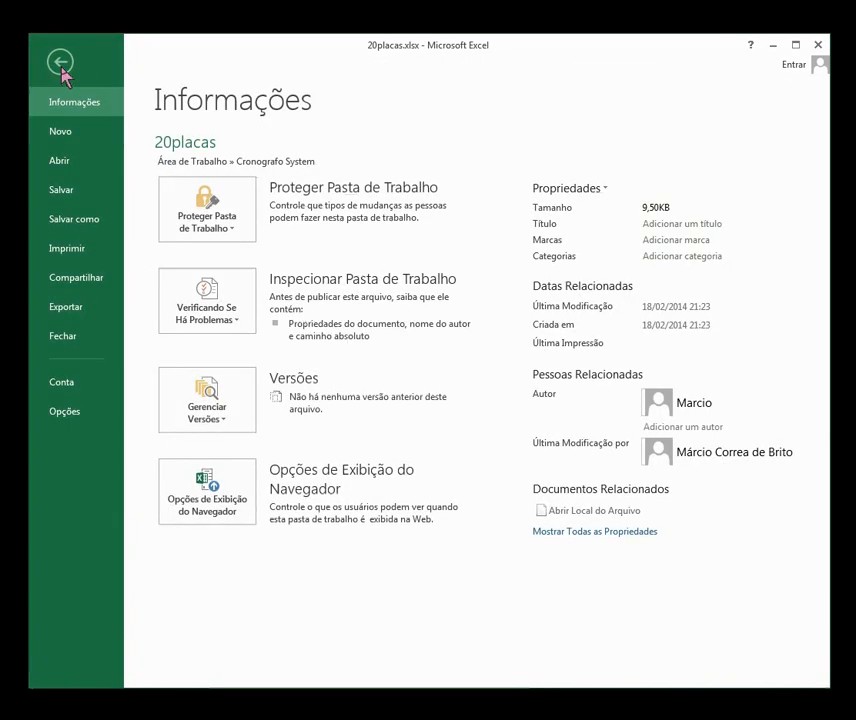
left_click(70, 228)
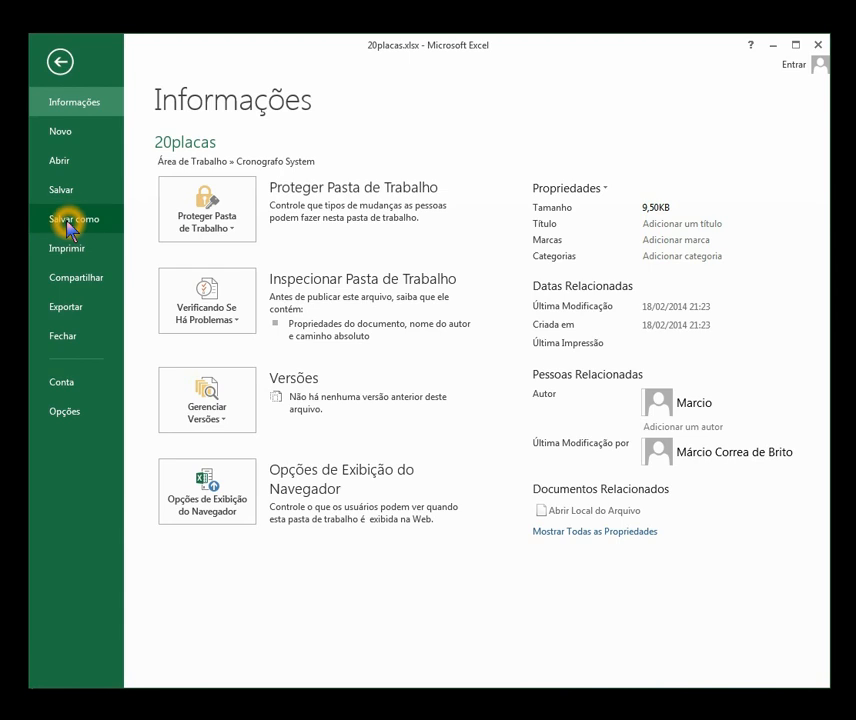
left_click(414, 487)
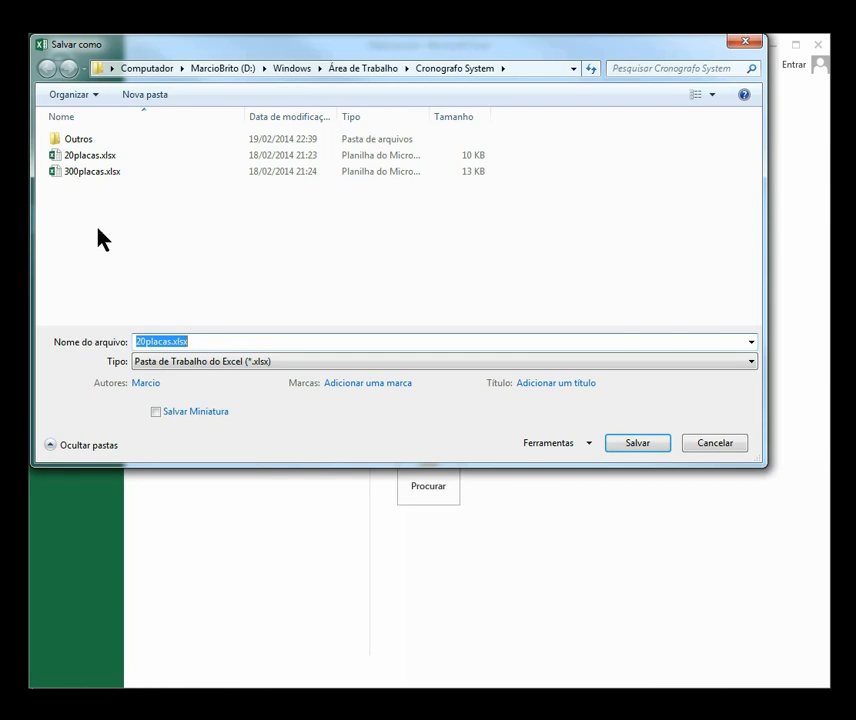
left_click(206, 366)
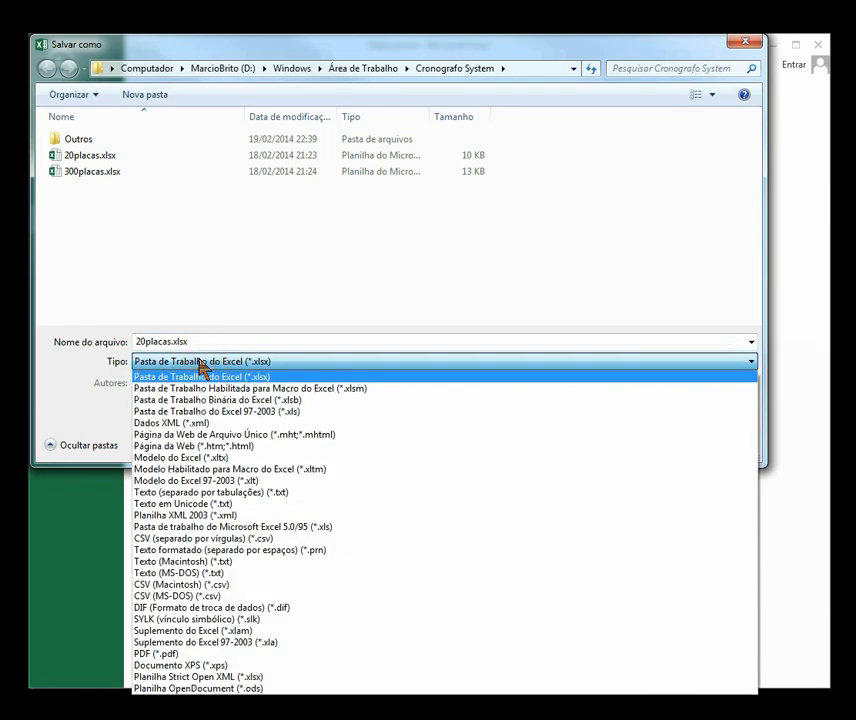
left_click(160, 575)
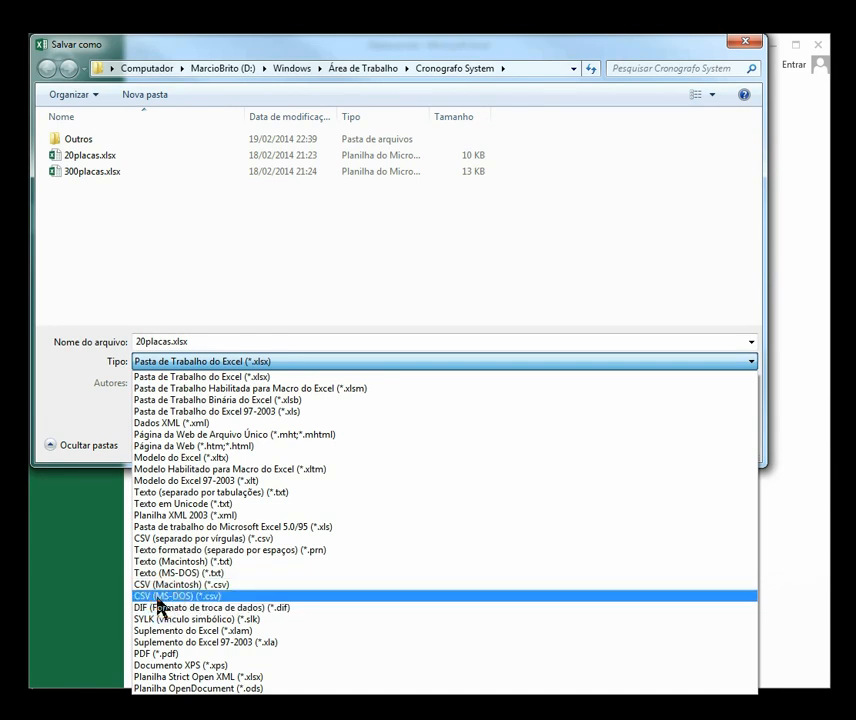
left_click(148, 600)
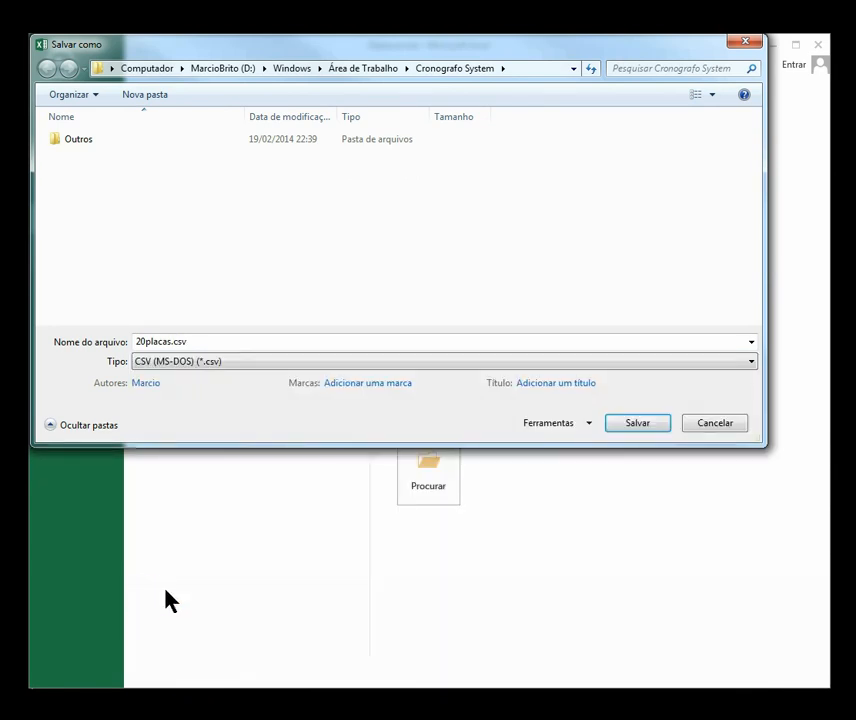
Step: Save the plates as 20placas.csv in CSV format, then close Excel choosing Não Salvar
left_click(642, 427)
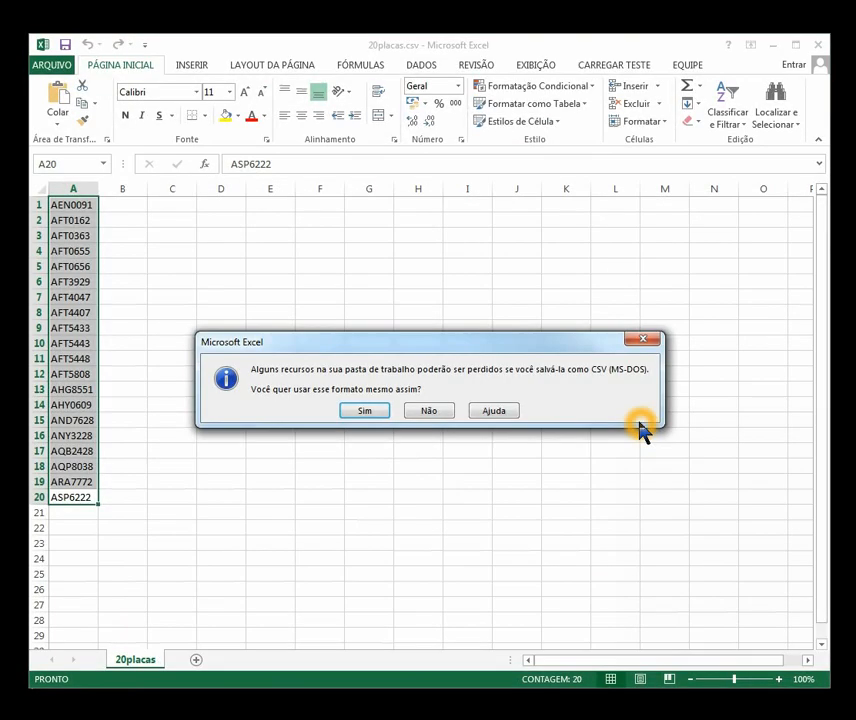
left_click(378, 410)
left_click(818, 48)
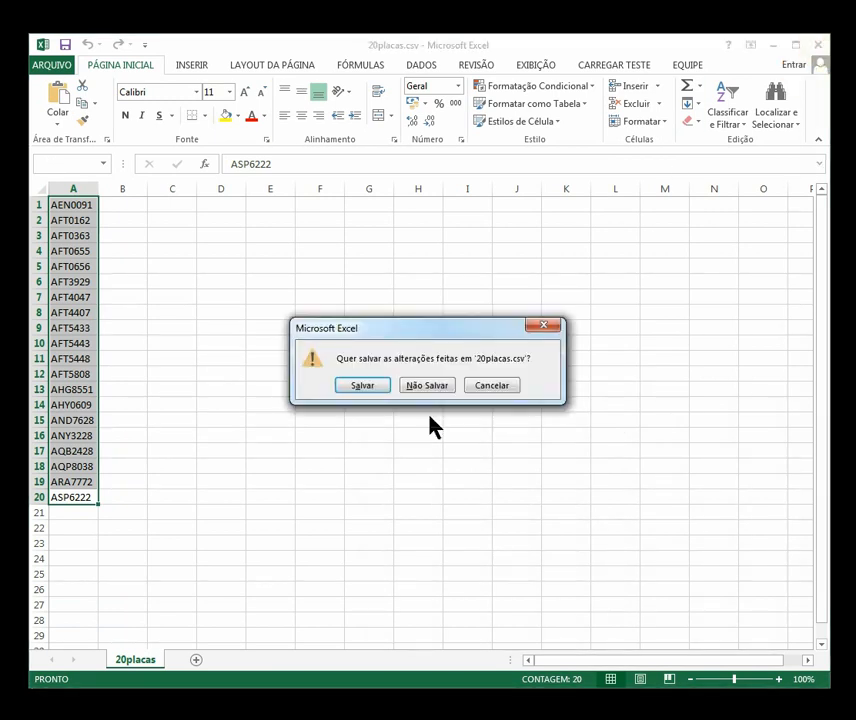
left_click(423, 388)
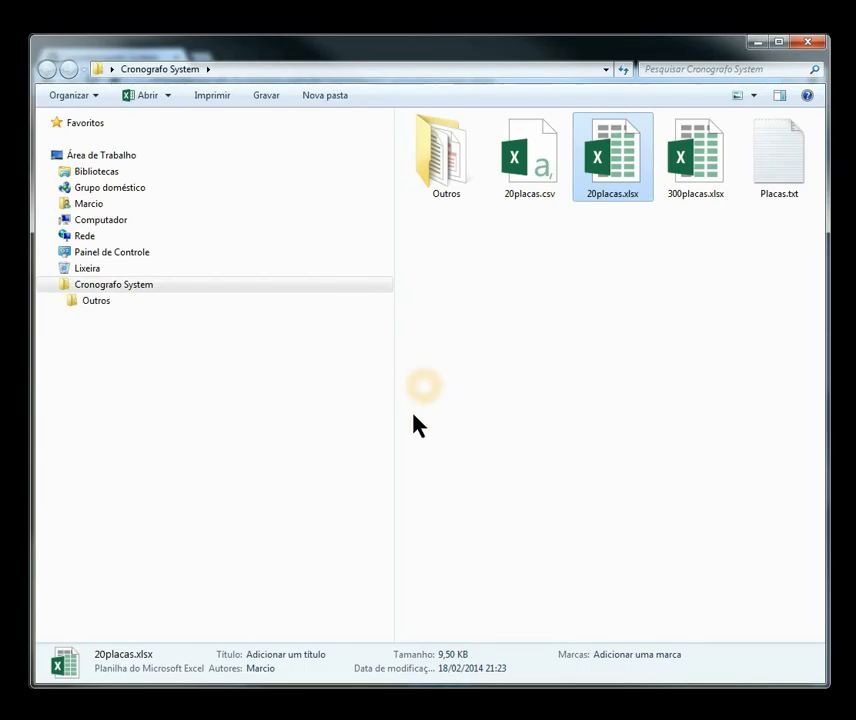
Step: Choose 20placas.csv from the Cronografo System folder as the Lotes page's plate upload file
left_click(519, 160)
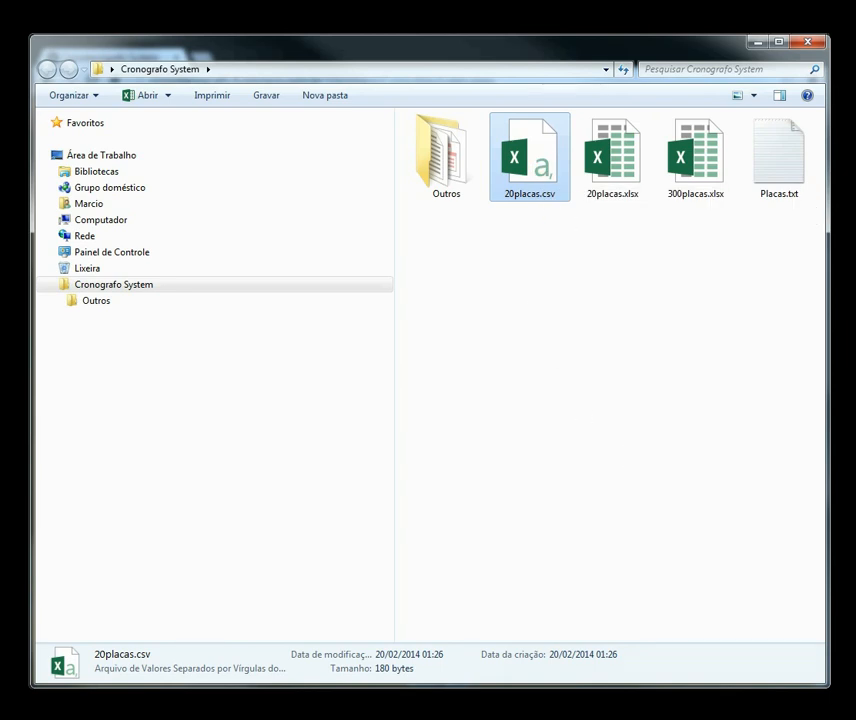
left_click(106, 715)
left_click(254, 526)
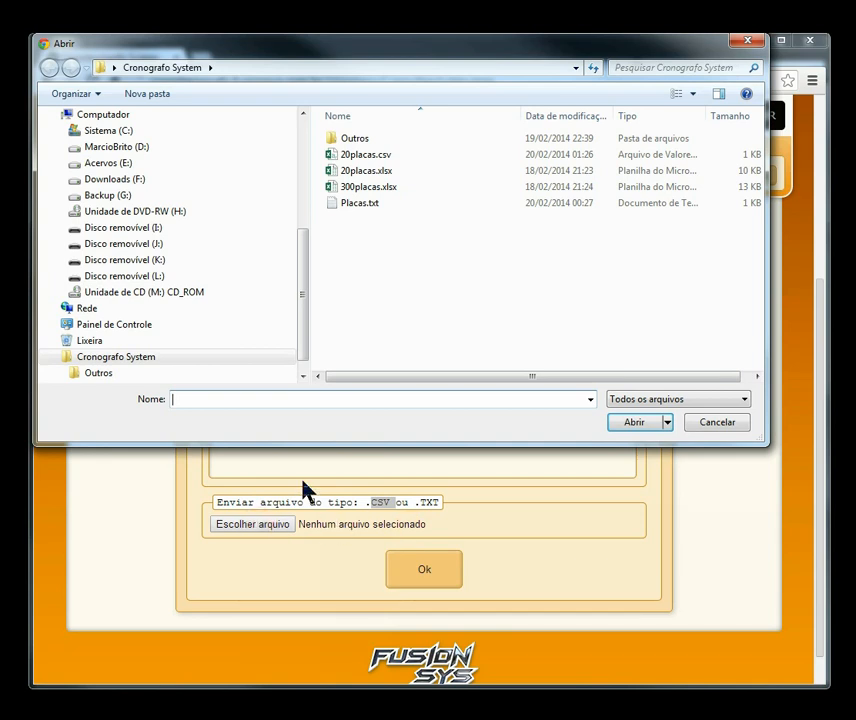
left_click(349, 156)
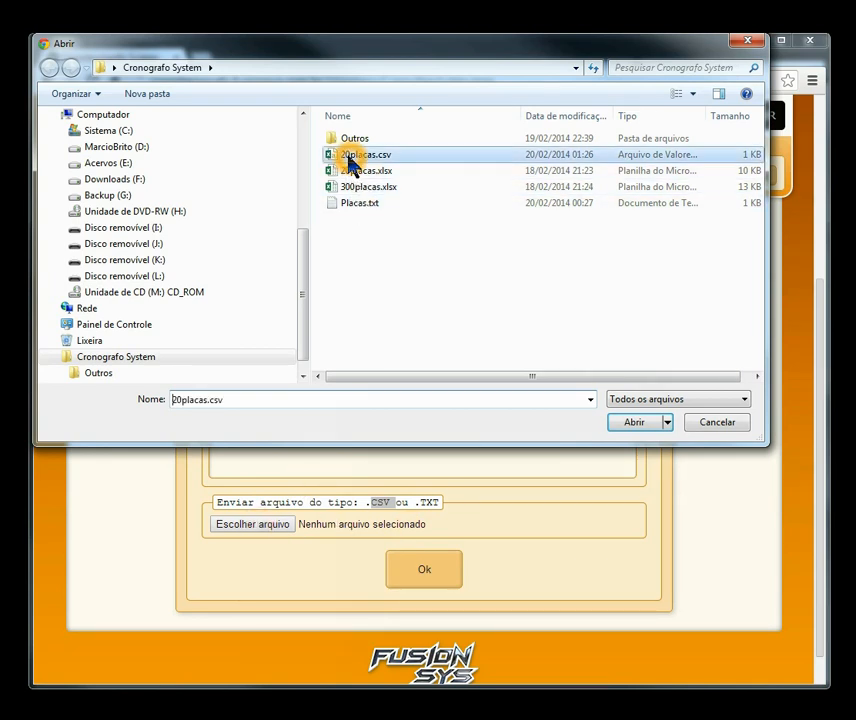
left_click(369, 158)
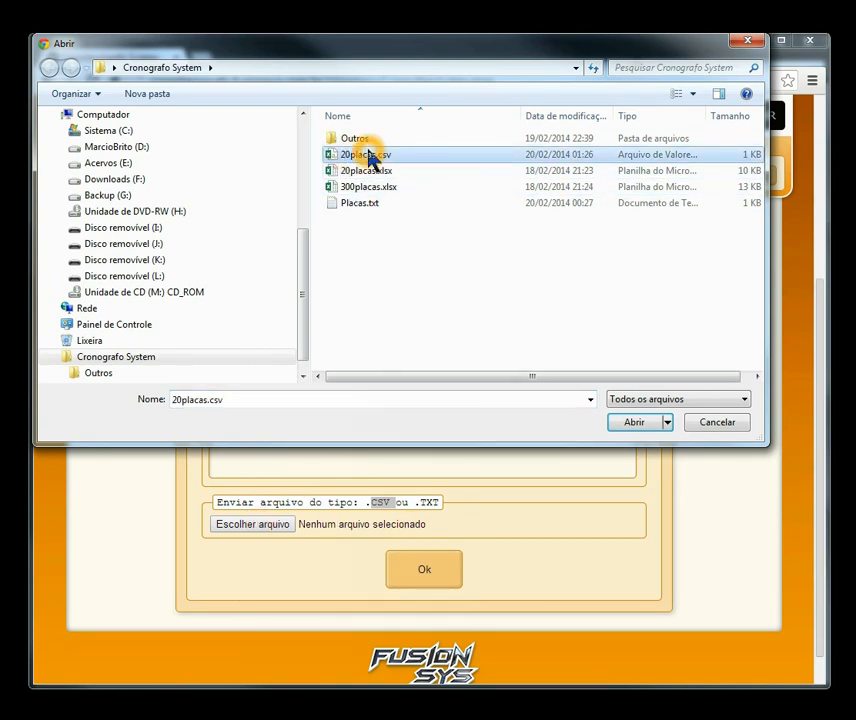
left_click(648, 421)
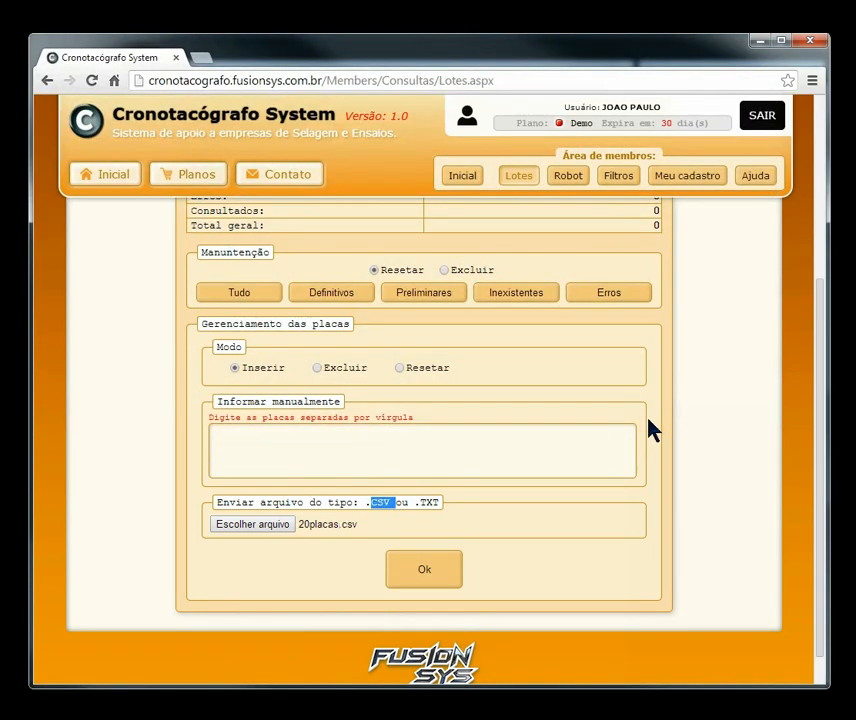
Step: Send the 20 plates from 20placas.csv into MEU SEGUNDO LOTE
left_click(421, 572)
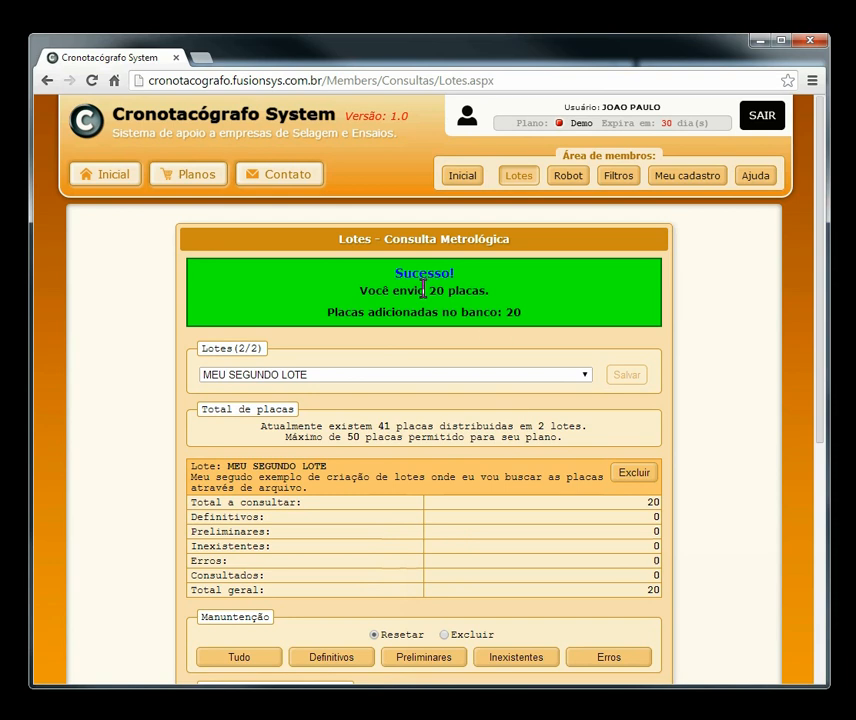
left_click(655, 433)
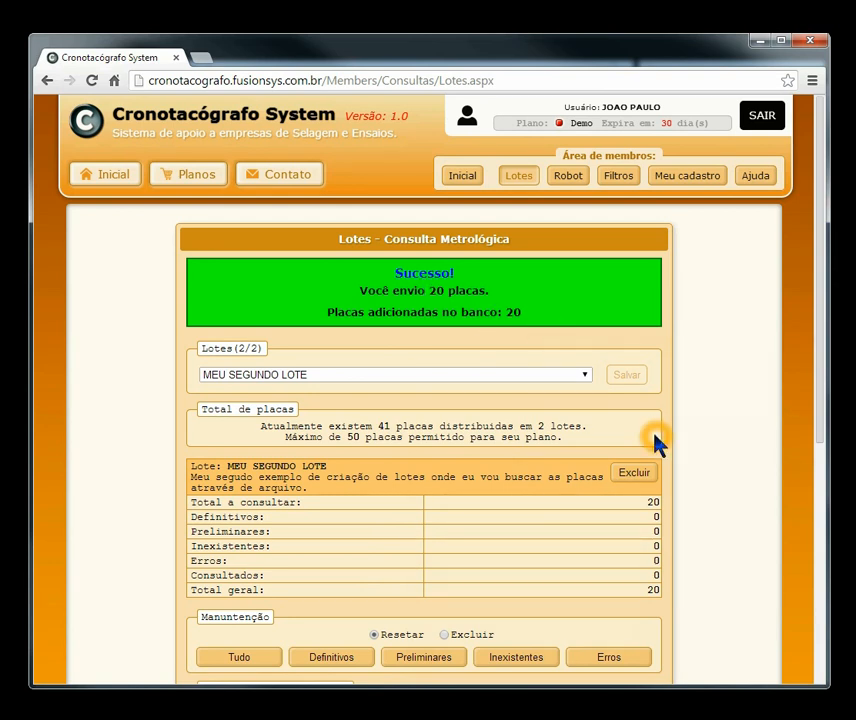
left_click(664, 515)
Step: View MEU PRIMEIRO LOTE DE PLACAS, then return to MEU SEGUNDO LOTE to check its 20 plates
left_click(411, 376)
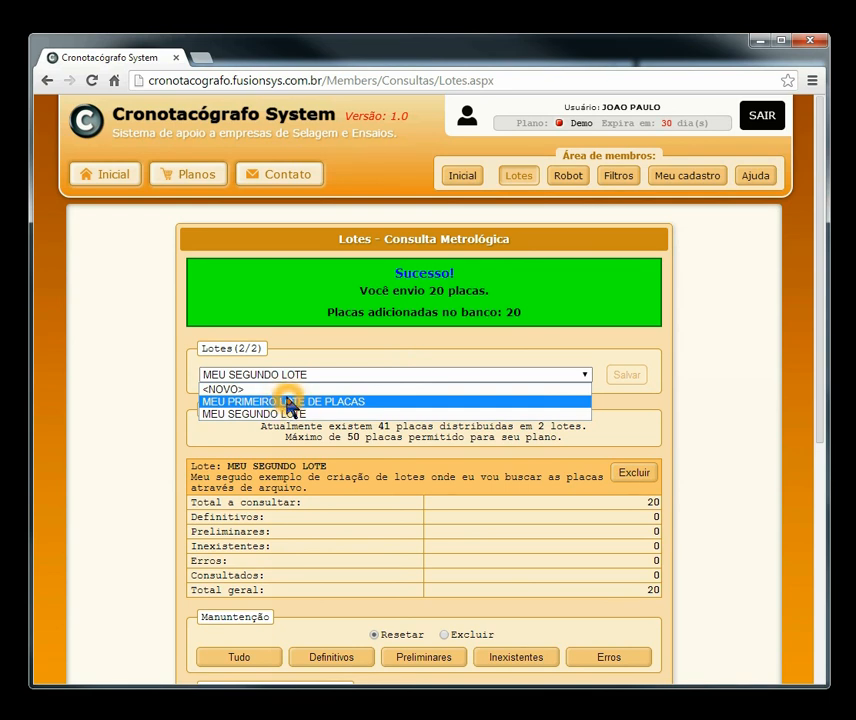
left_click(287, 402)
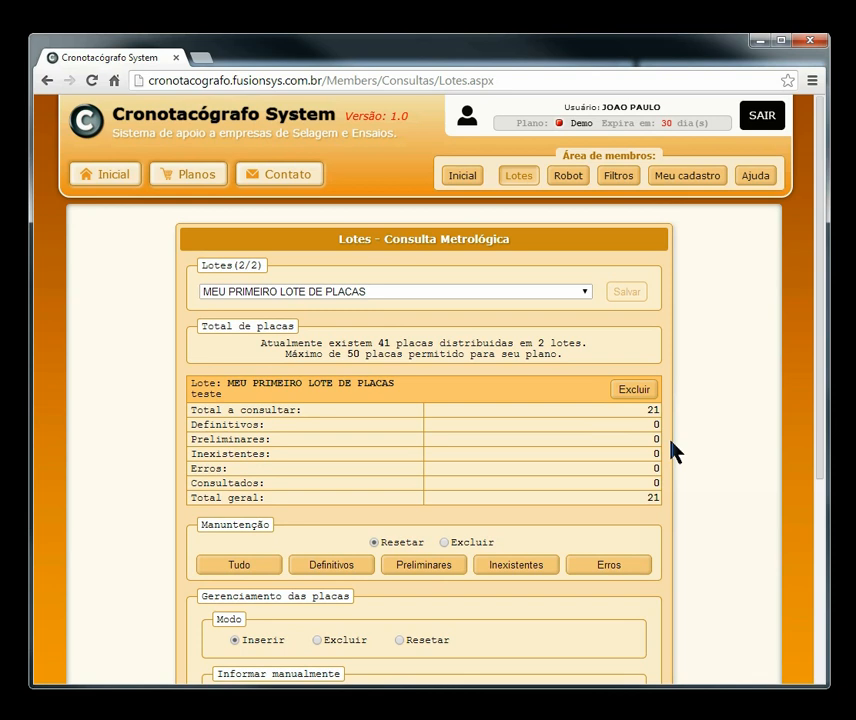
left_click(388, 292)
left_click(268, 335)
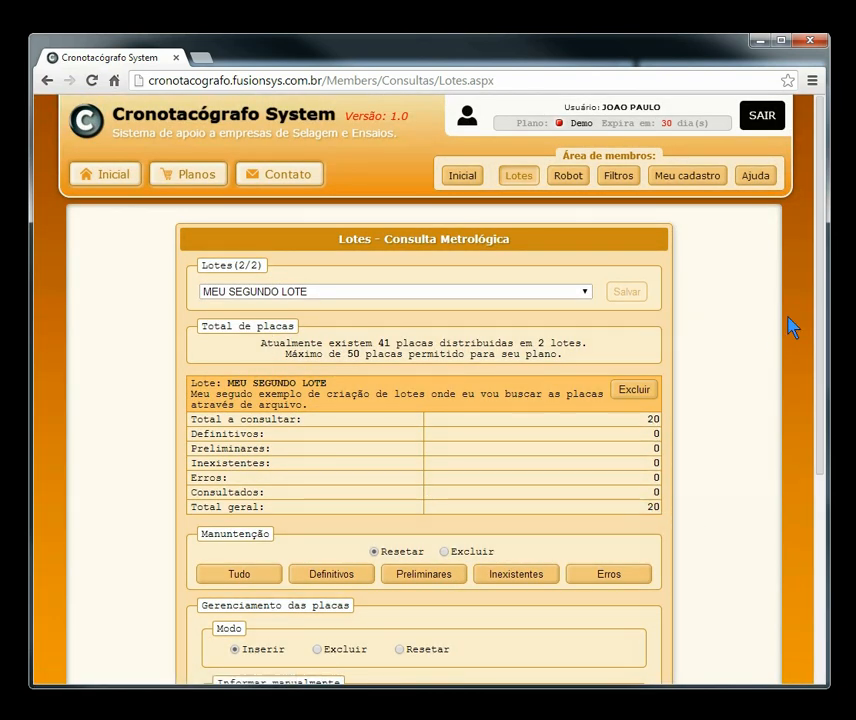
left_click_drag(817, 297, 797, 407)
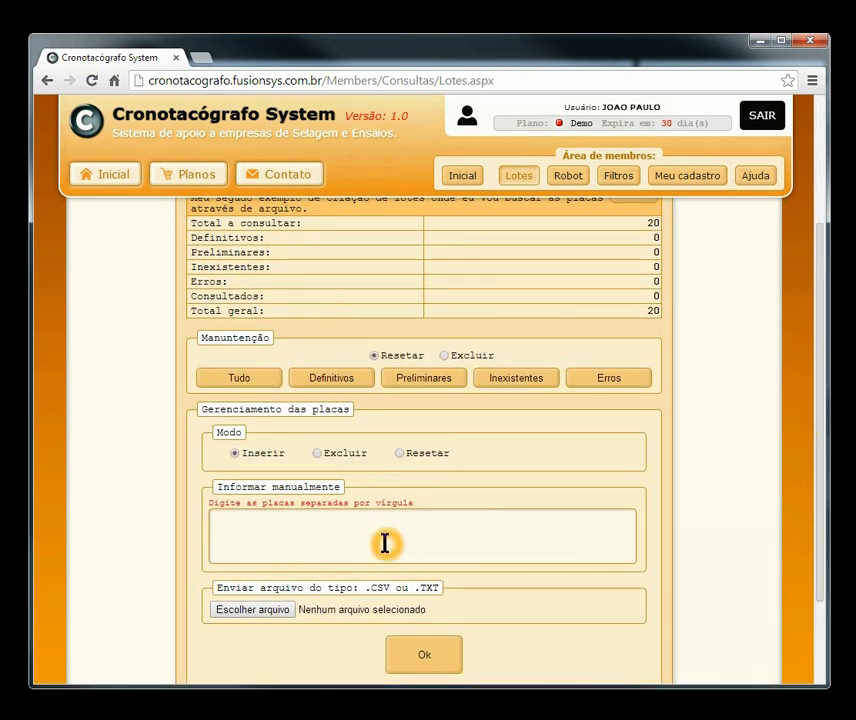
left_click_drag(822, 493, 818, 296)
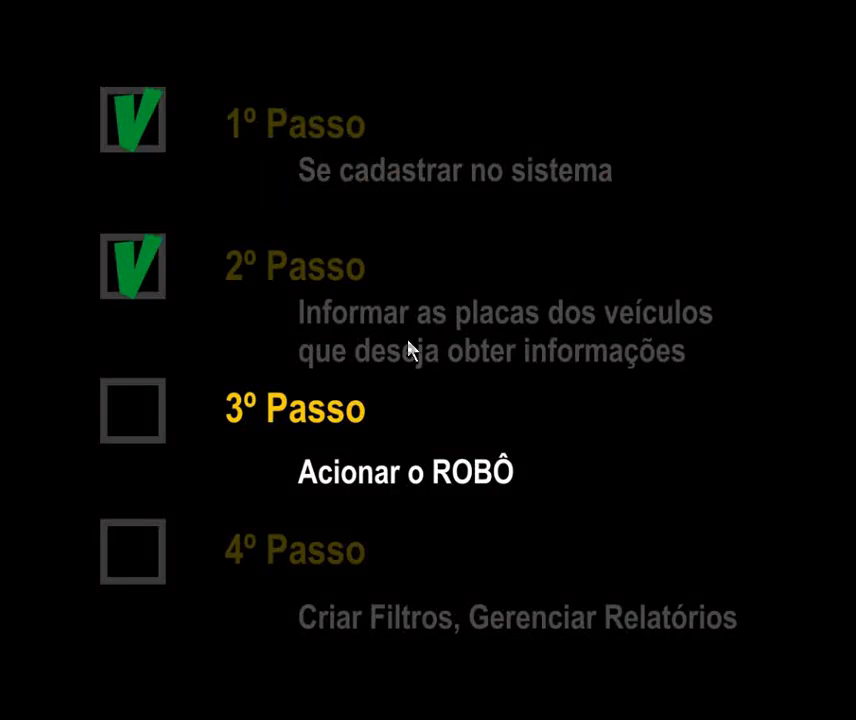
left_click(318, 336)
left_click(460, 480)
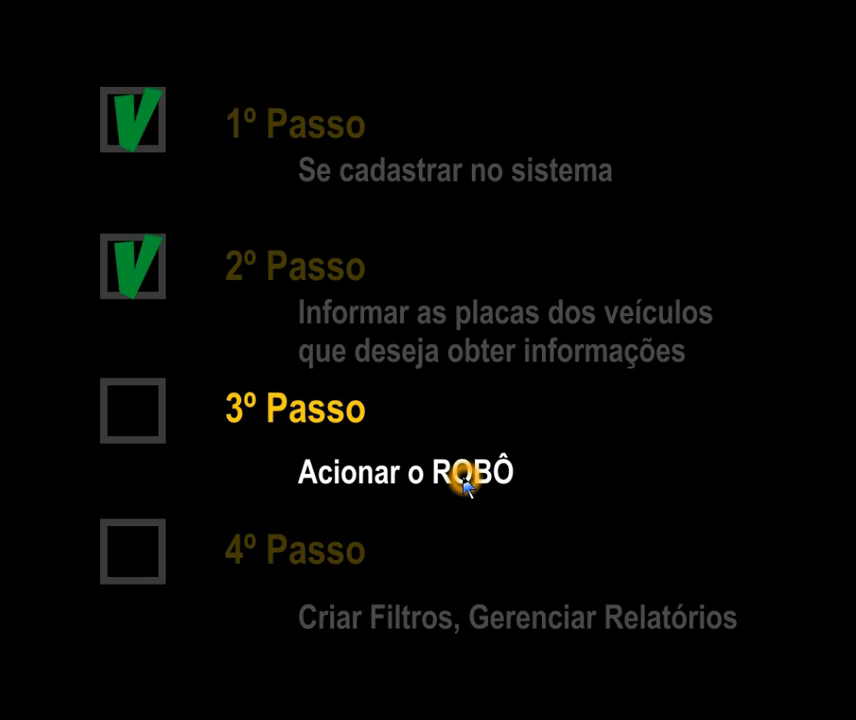
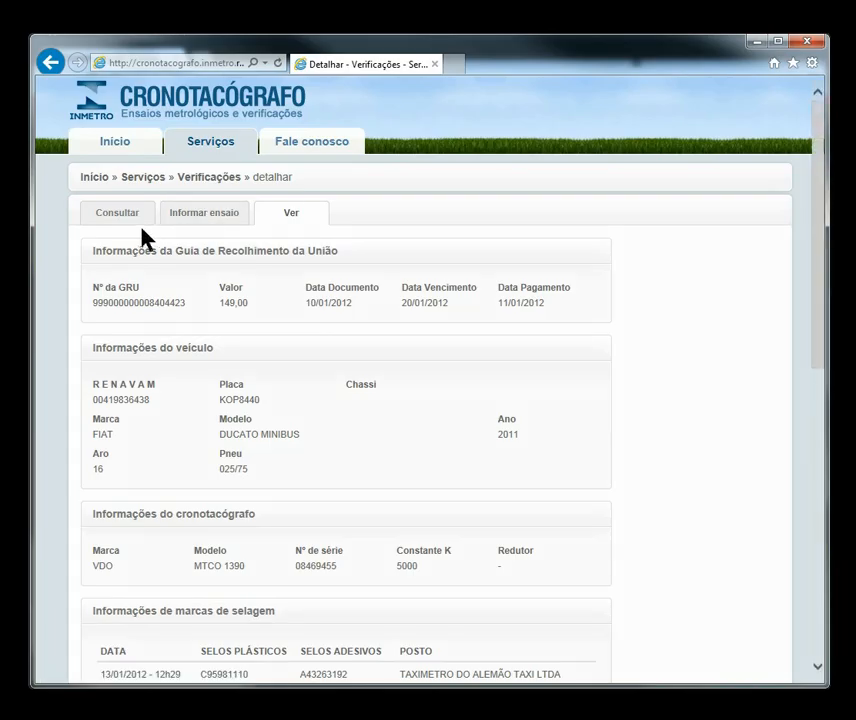
left_click(184, 222)
left_click(126, 214)
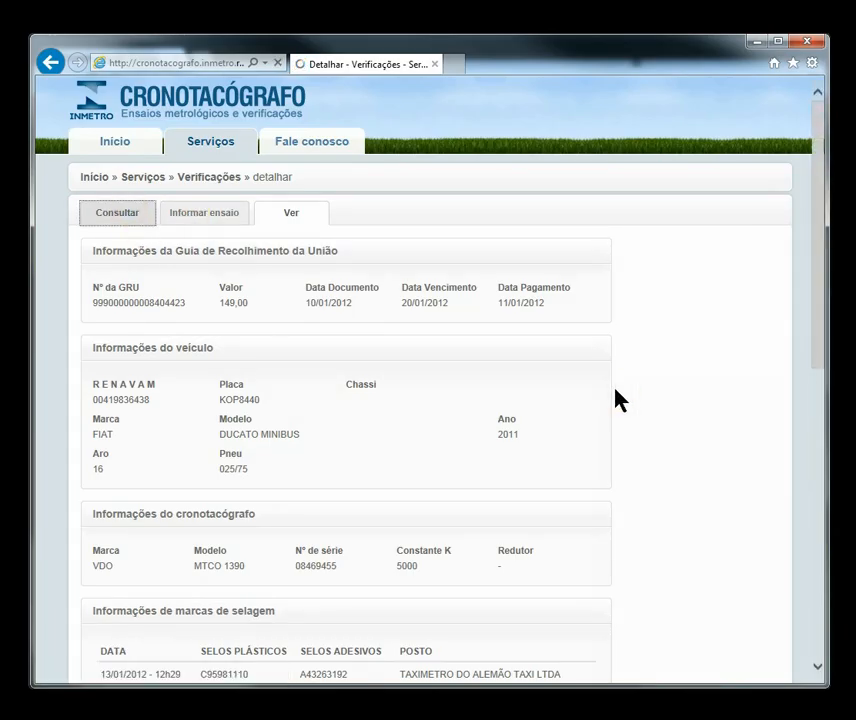
left_click(512, 302)
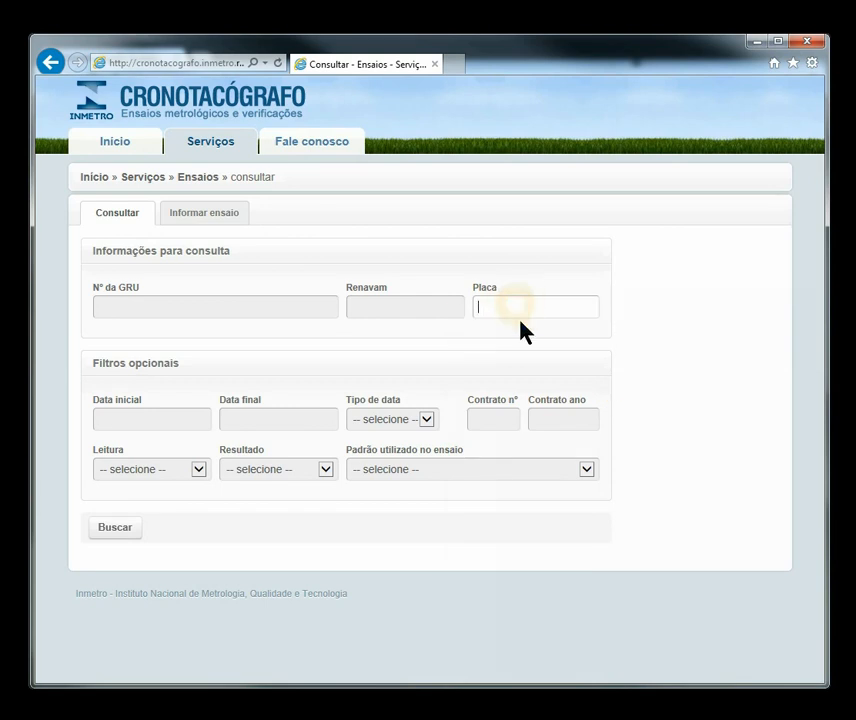
left_click(516, 306)
key("Return")
left_click(115, 527)
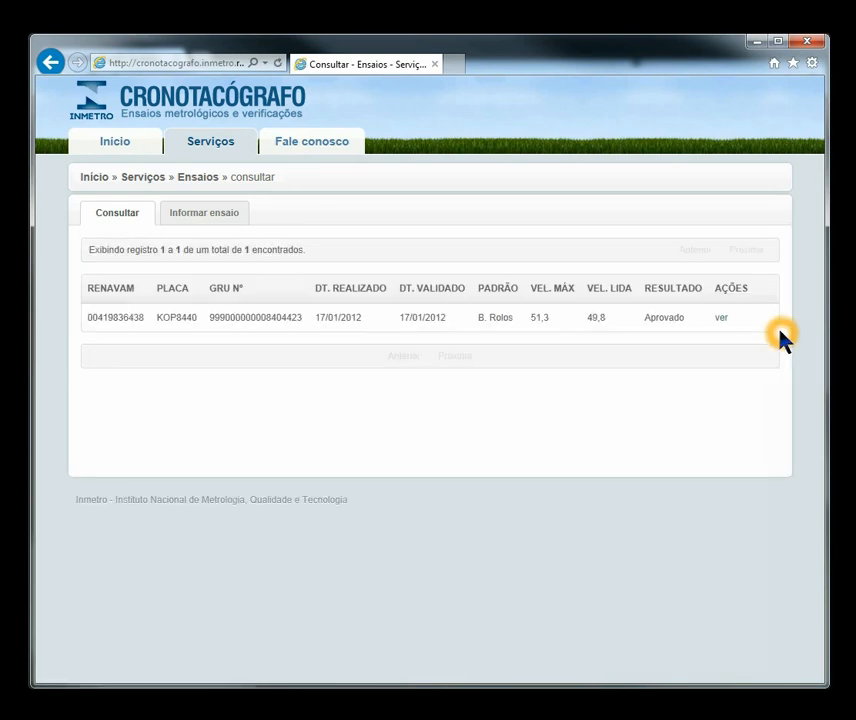
double_click(660, 317)
left_click(718, 318)
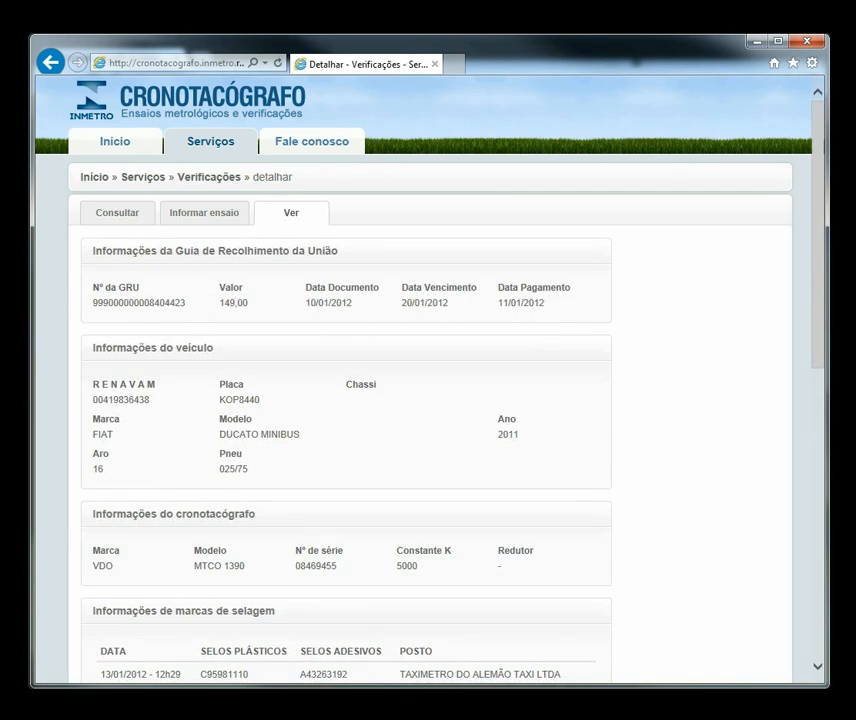
Step: Check the robot's Preliminar count and browse the portal's Ensaios and Selagens services
left_click(113, 216)
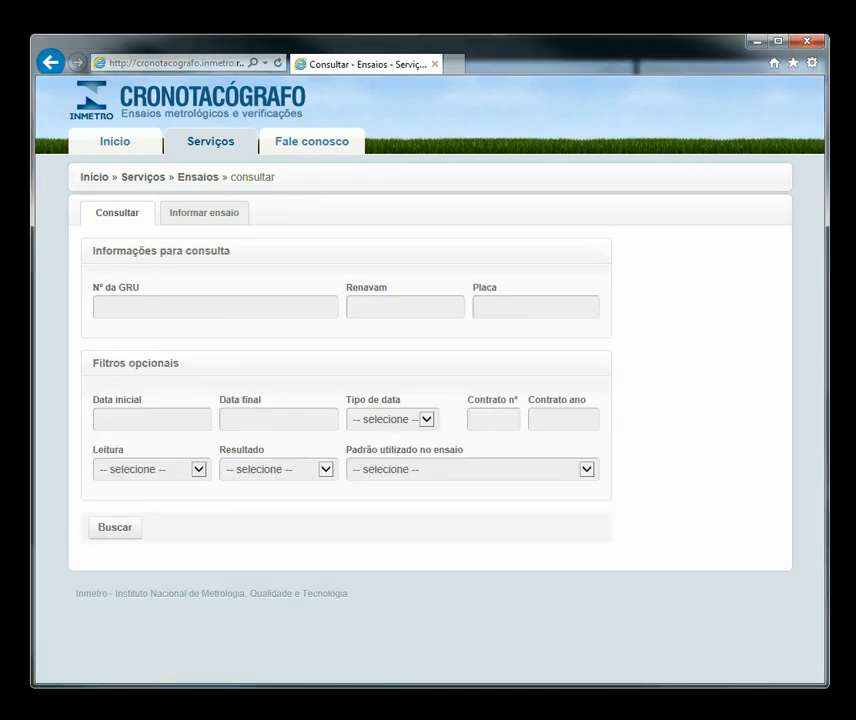
left_click(756, 41)
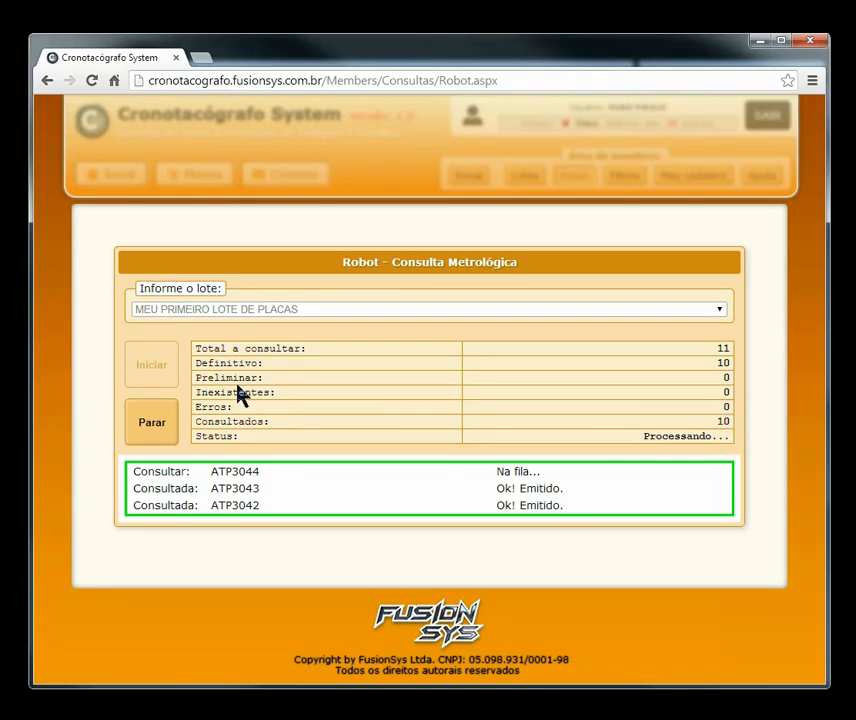
double_click(216, 379)
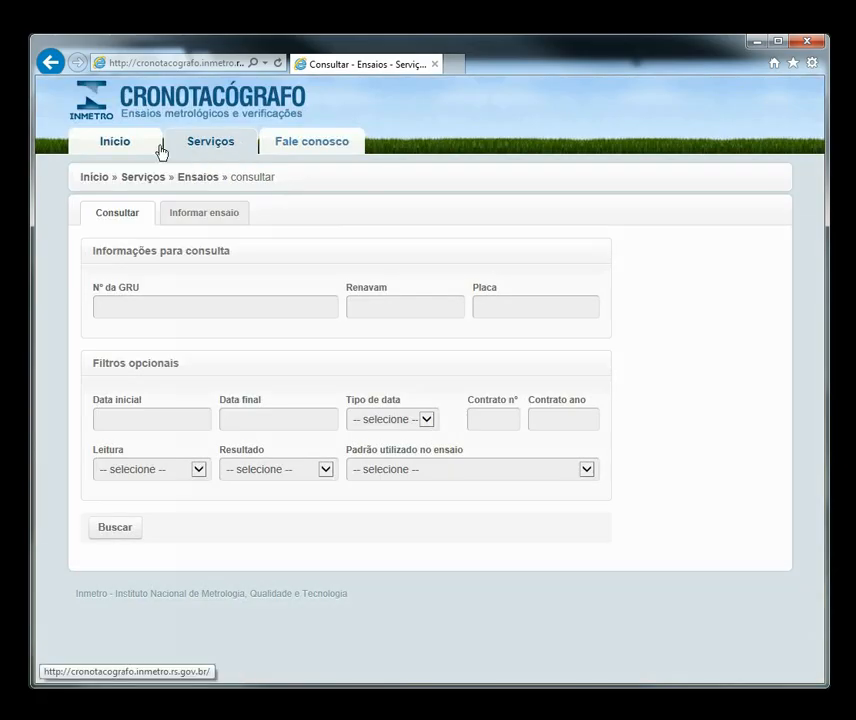
left_click(155, 179)
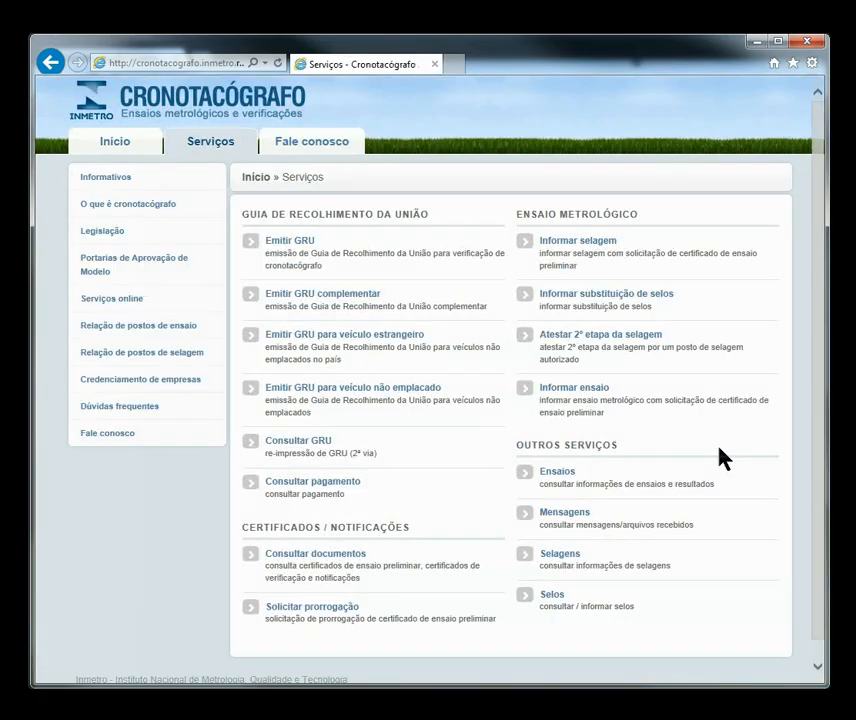
left_click(547, 476)
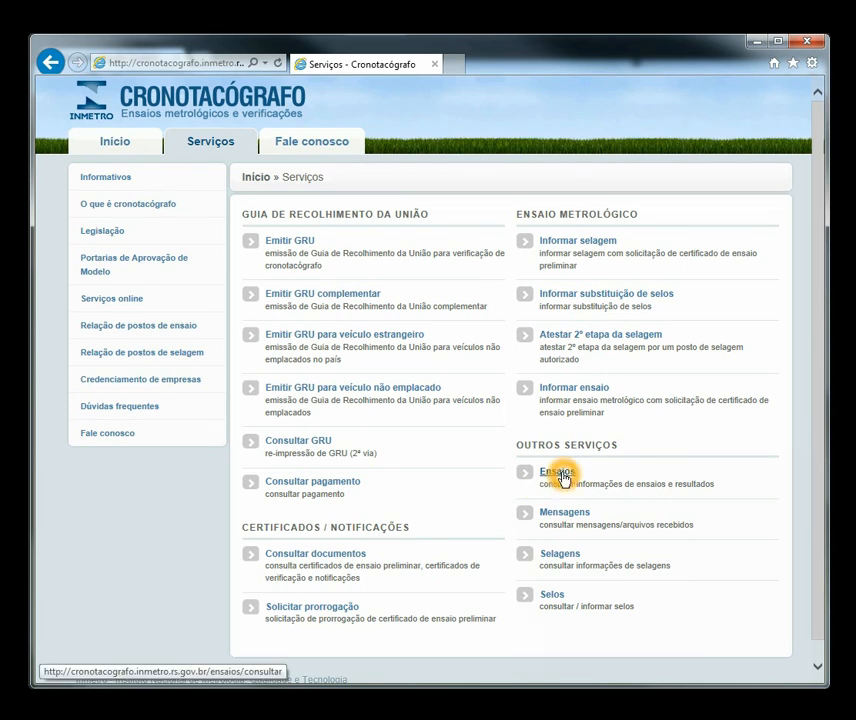
left_click(566, 558)
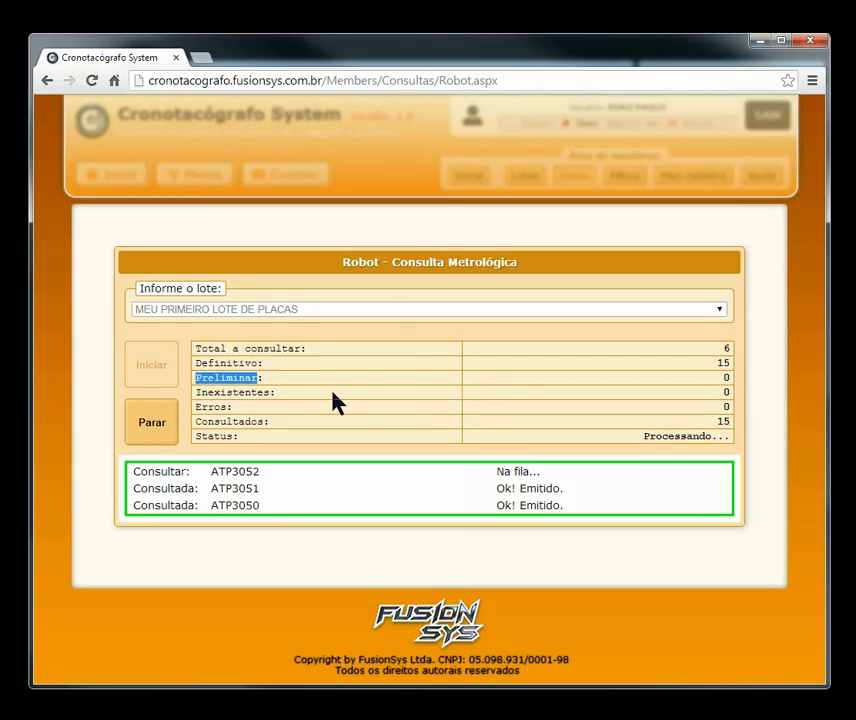
Step: Check the Inexistentes and Erros counters and dismiss the 'Terminou!!!' alert
double_click(250, 393)
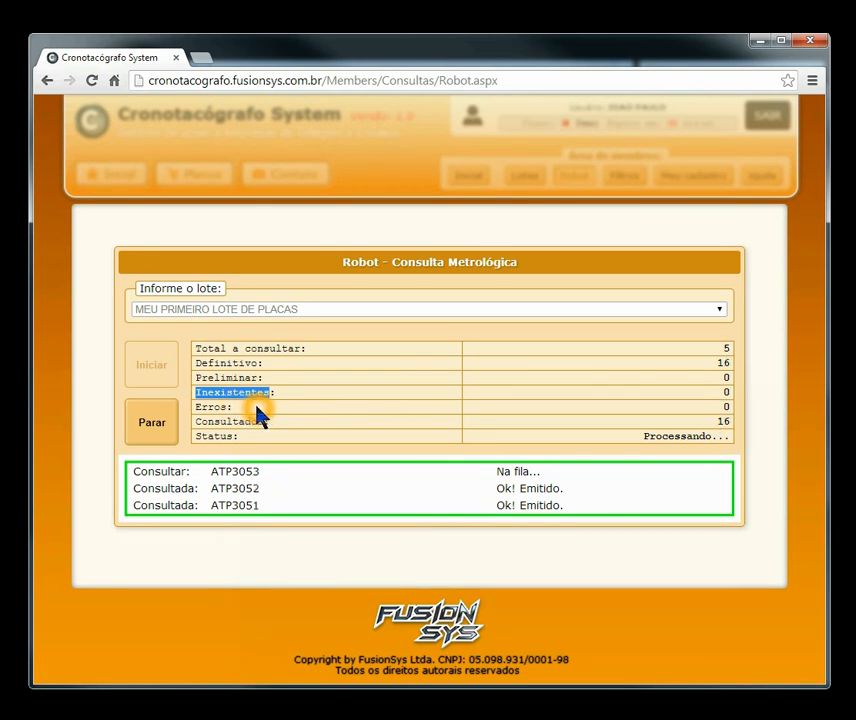
double_click(218, 407)
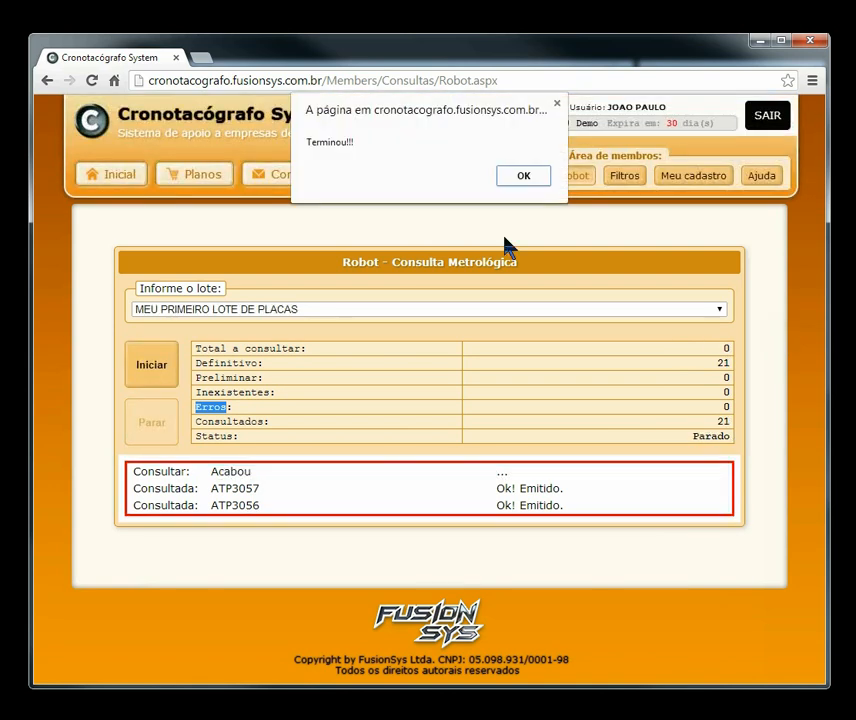
left_click(521, 178)
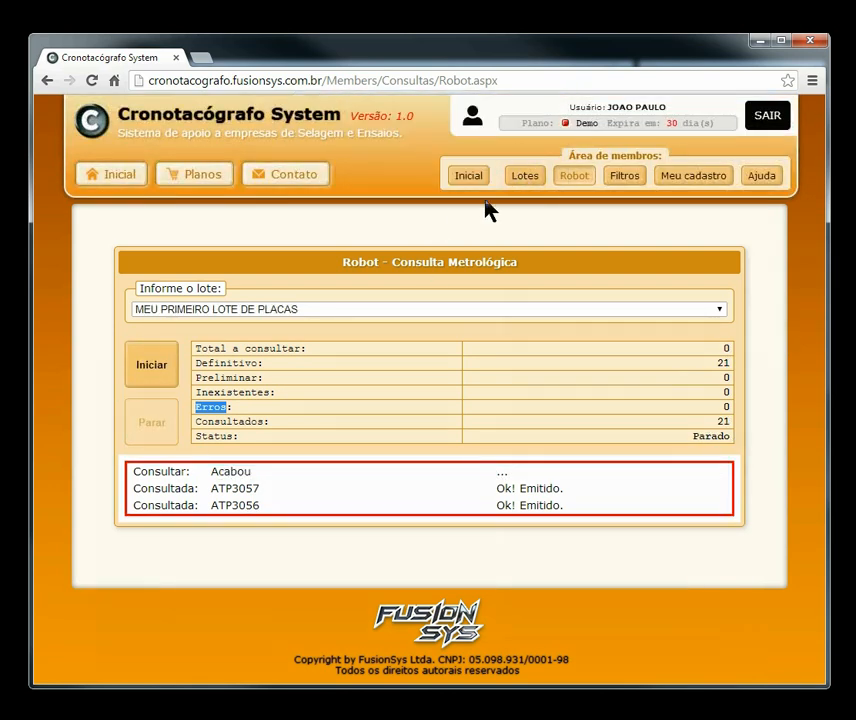
Step: Set the robot's batch to MEU SEGUNDO LOTE in 'Informe o lote'
left_click(306, 310)
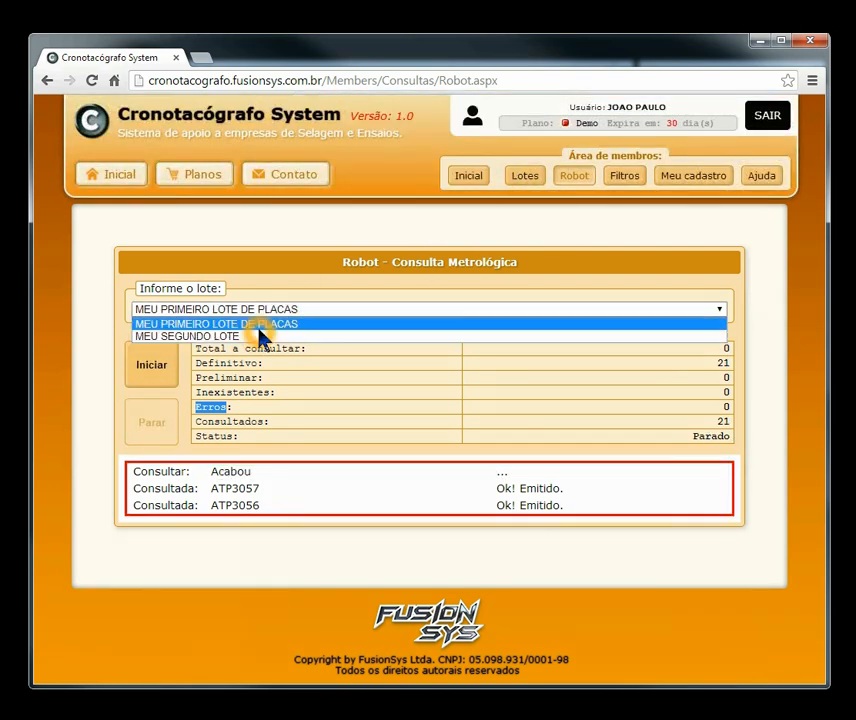
left_click(250, 340)
left_click(279, 316)
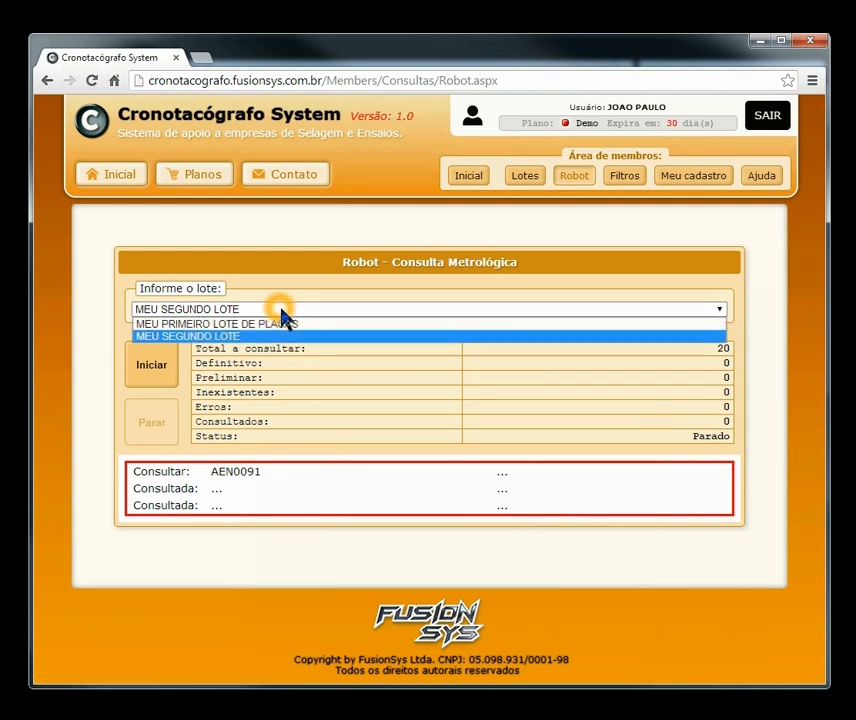
left_click(285, 330)
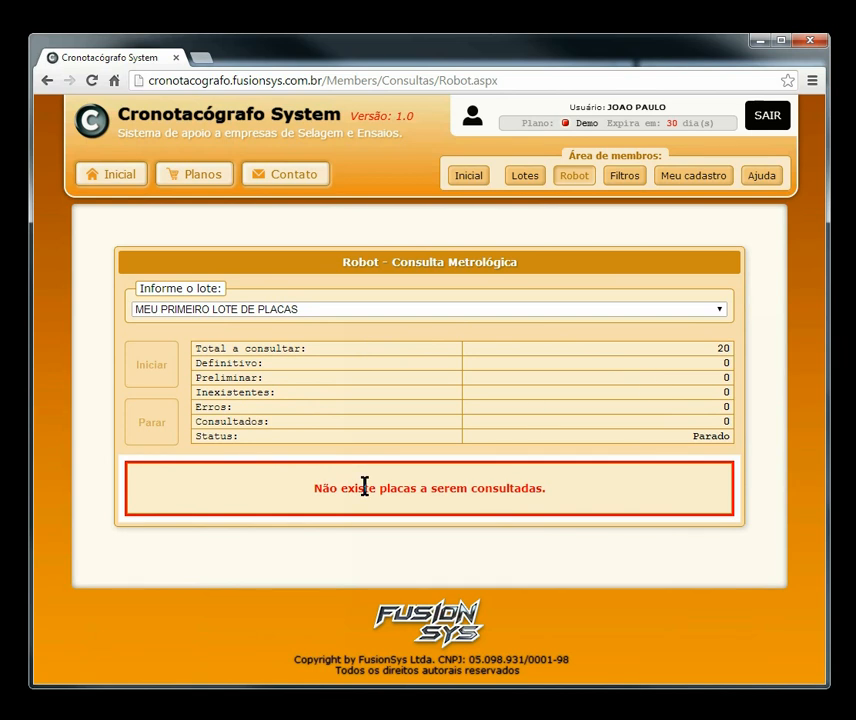
left_click(383, 310)
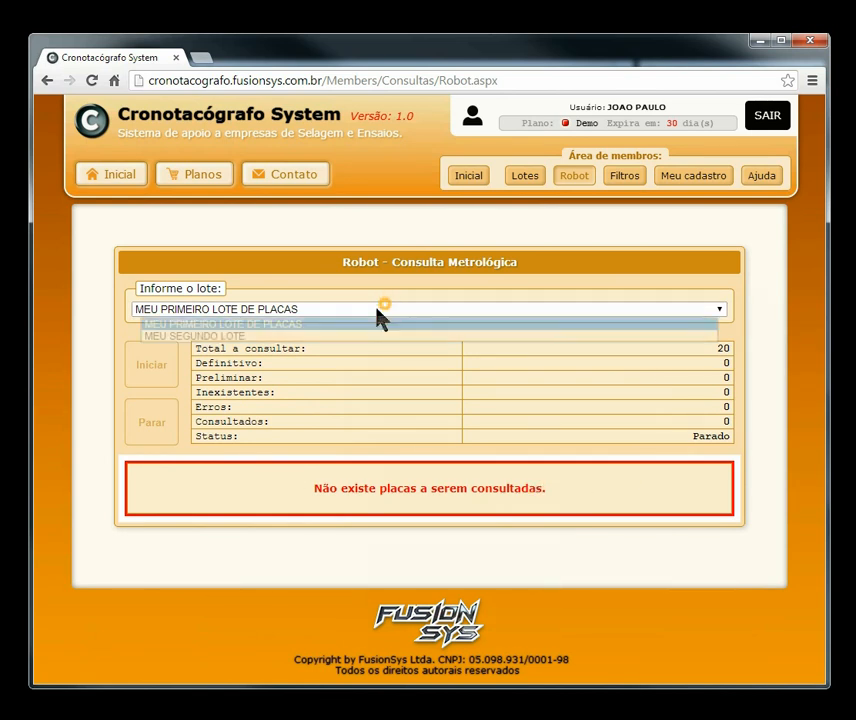
left_click(304, 336)
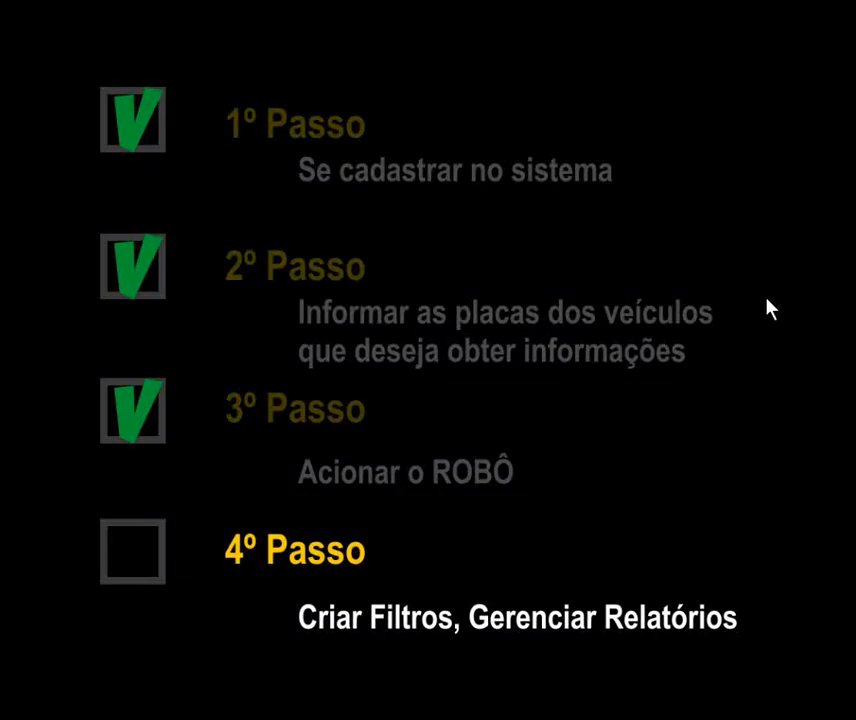
left_click(766, 295)
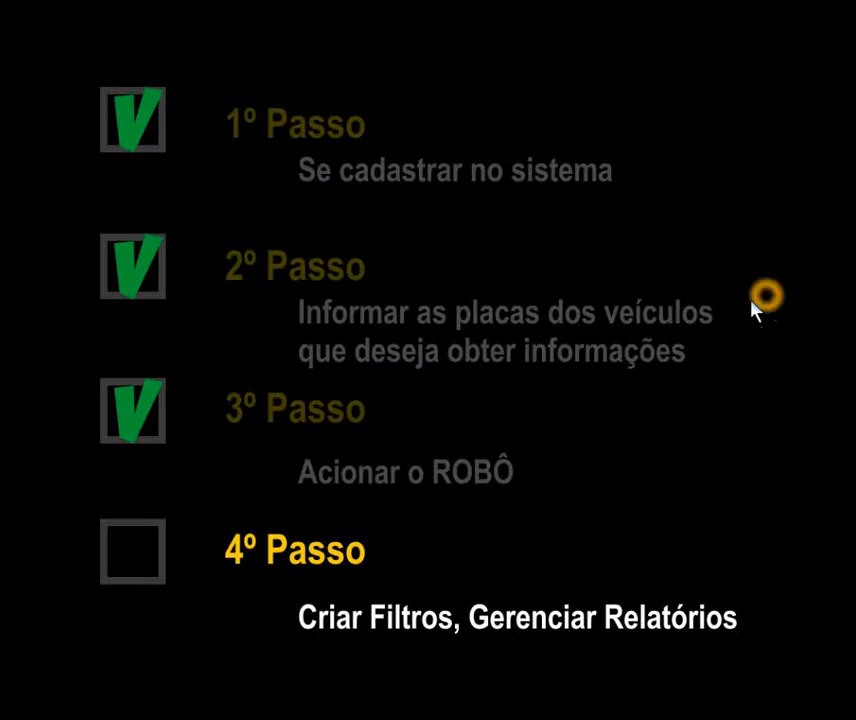
left_click(352, 626)
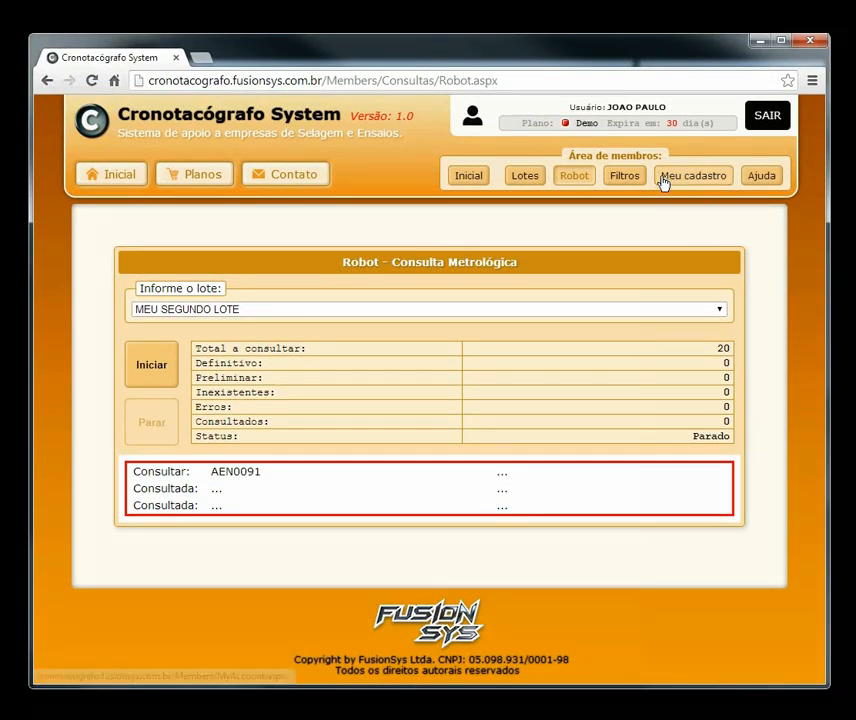
Step: Create and save a new filter named 'Meu primeiro filtro' with description 'teste'
left_click(629, 178)
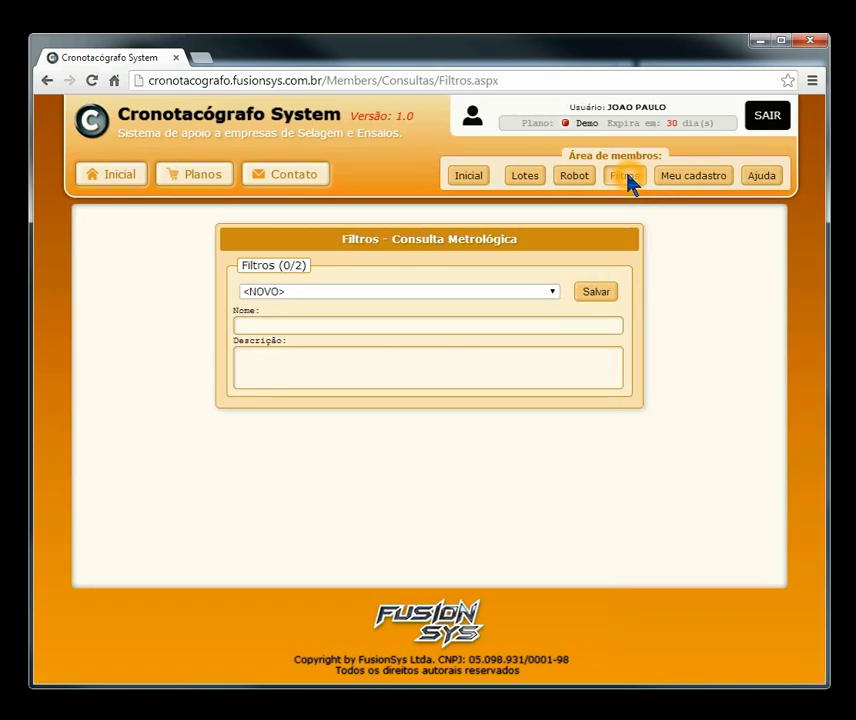
left_click(352, 292)
left_click(259, 303)
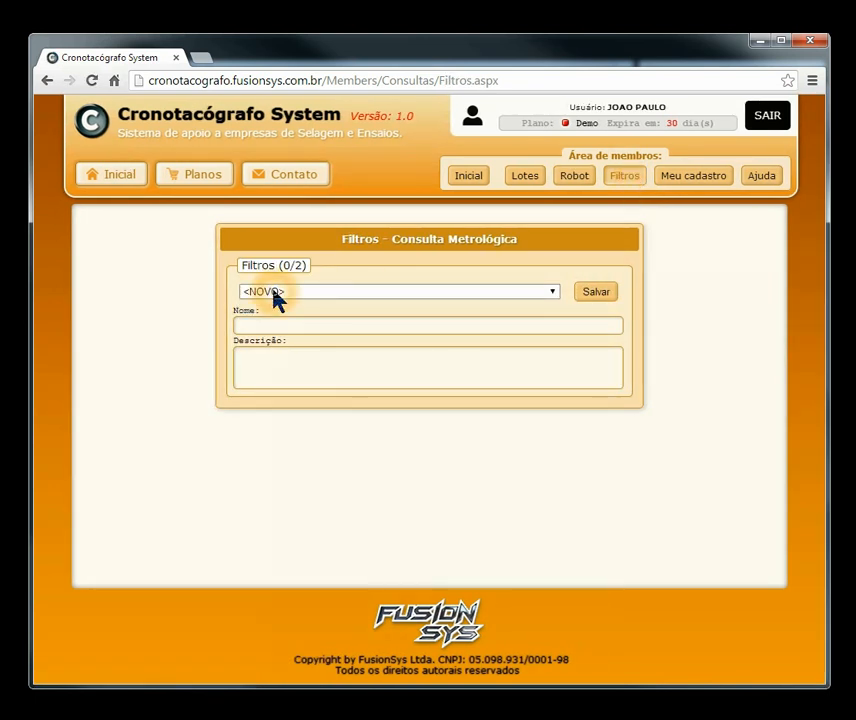
left_click(359, 292)
left_click(294, 321)
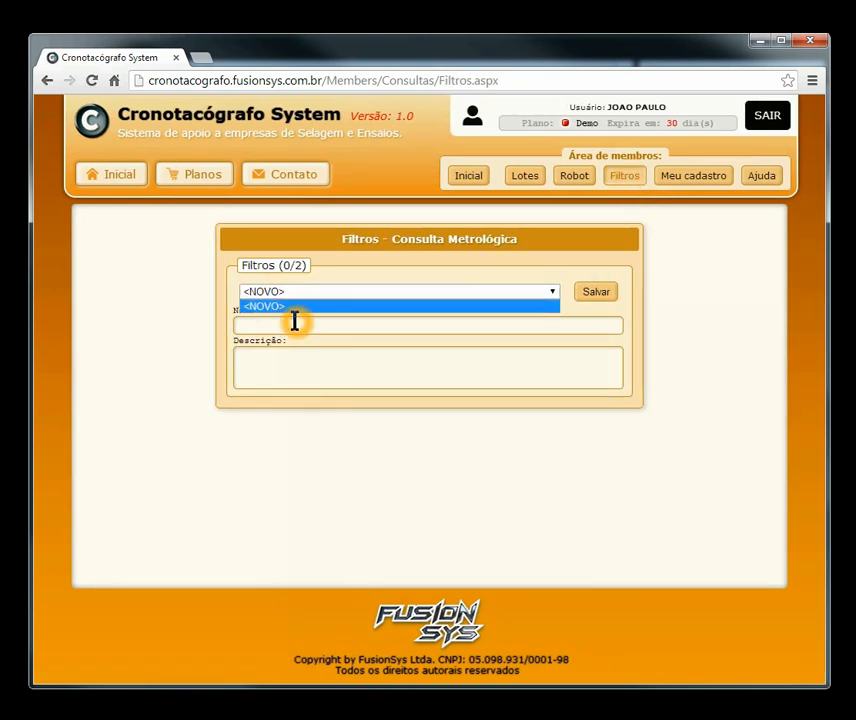
left_click(343, 295)
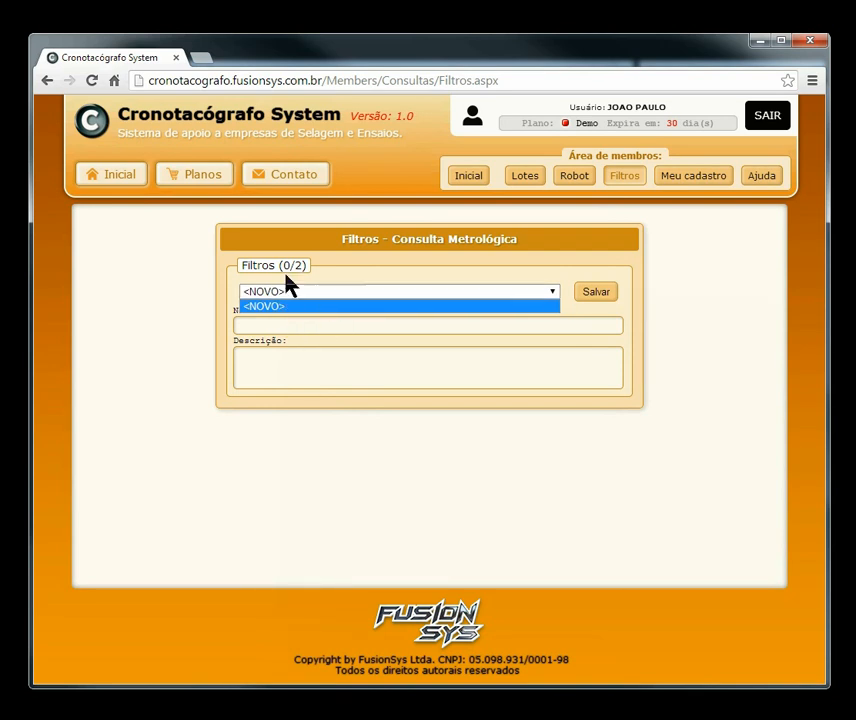
left_click(264, 320)
left_click(272, 322)
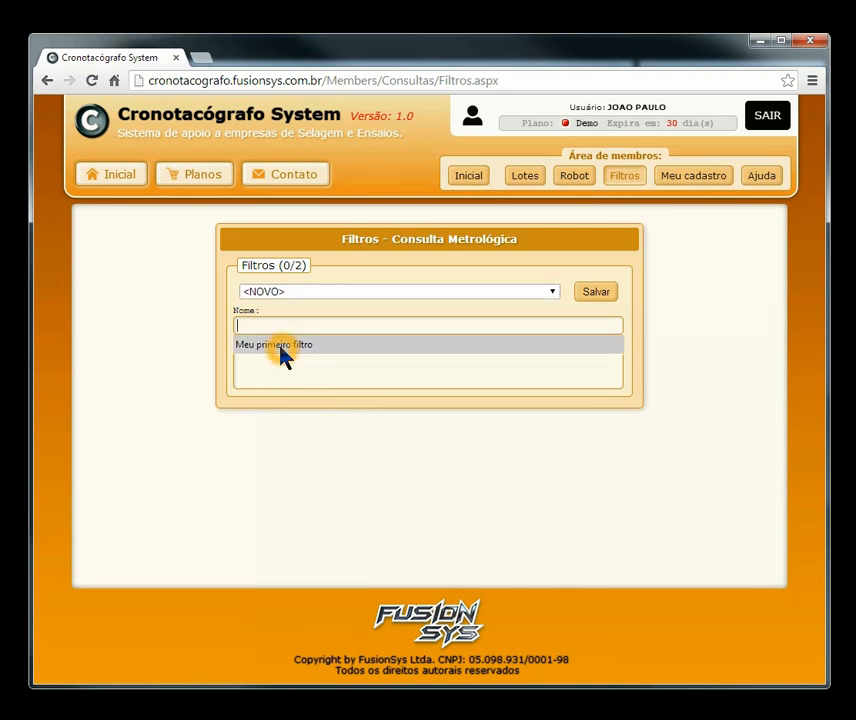
left_click(276, 345)
left_click(310, 373)
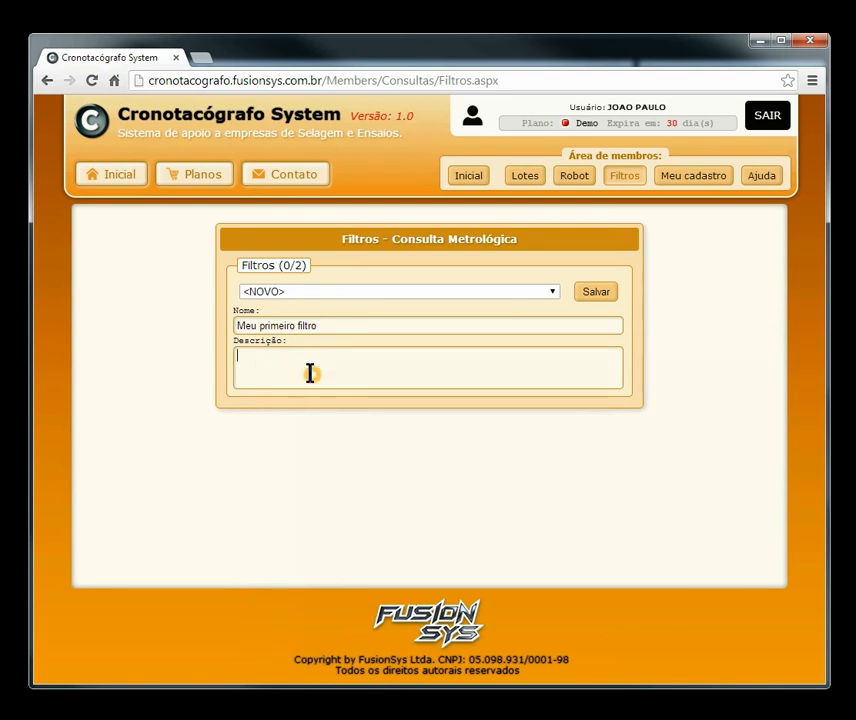
type("teste")
left_click(596, 292)
Step: Select MEU PRIMEIRO FILTRO and tick MEU PRIMEIRO LOTE DE PLACAS for it
left_click(302, 354)
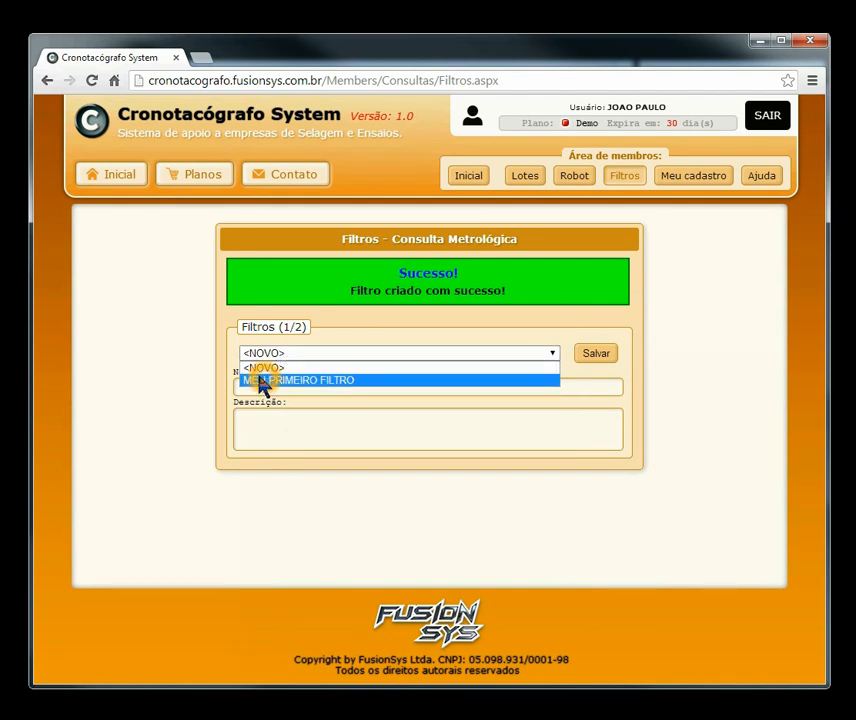
left_click(348, 381)
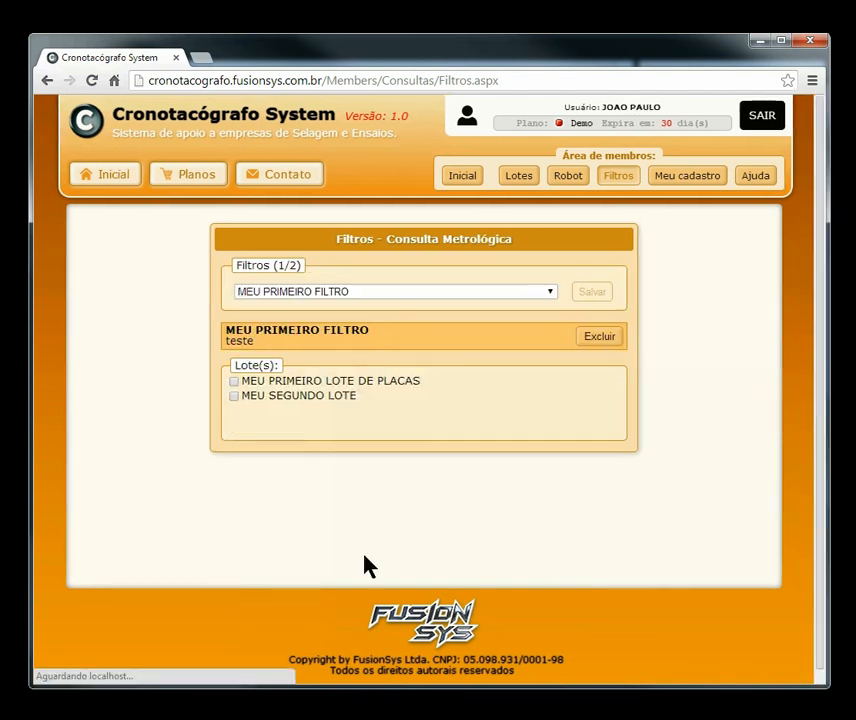
left_click(240, 384)
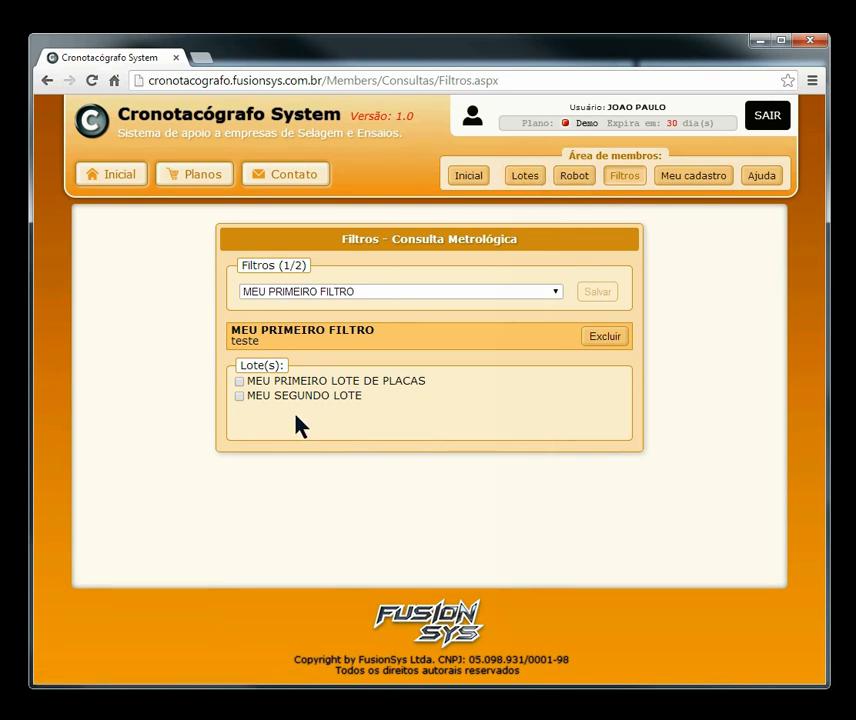
left_click(240, 398)
left_click(240, 383)
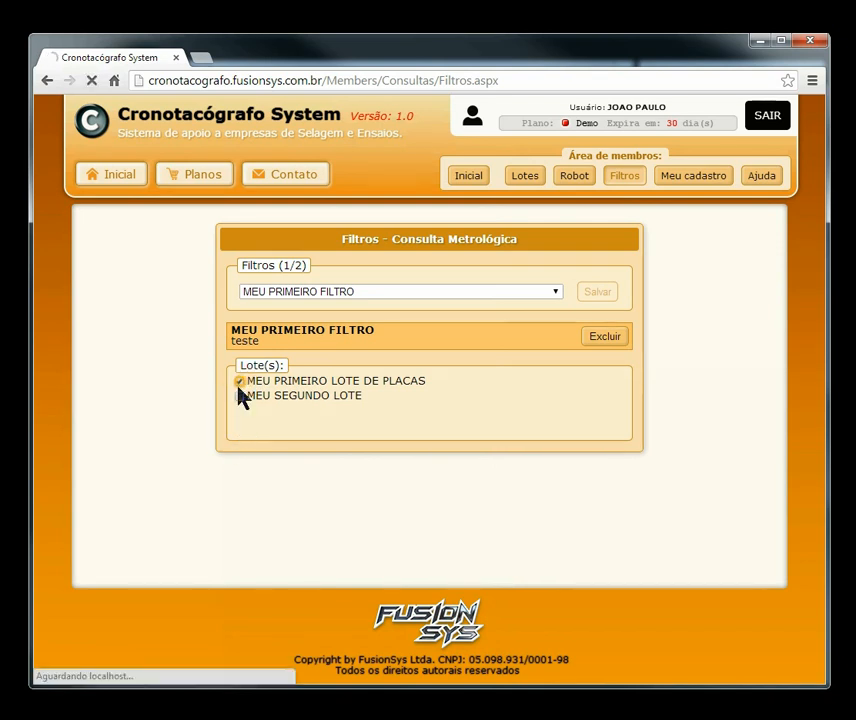
Step: Open MEU PRIMEIRO FILTRO's report, relatorio.html, in a new tab via Visualizar relatório
scroll(735, 312, "down", 5)
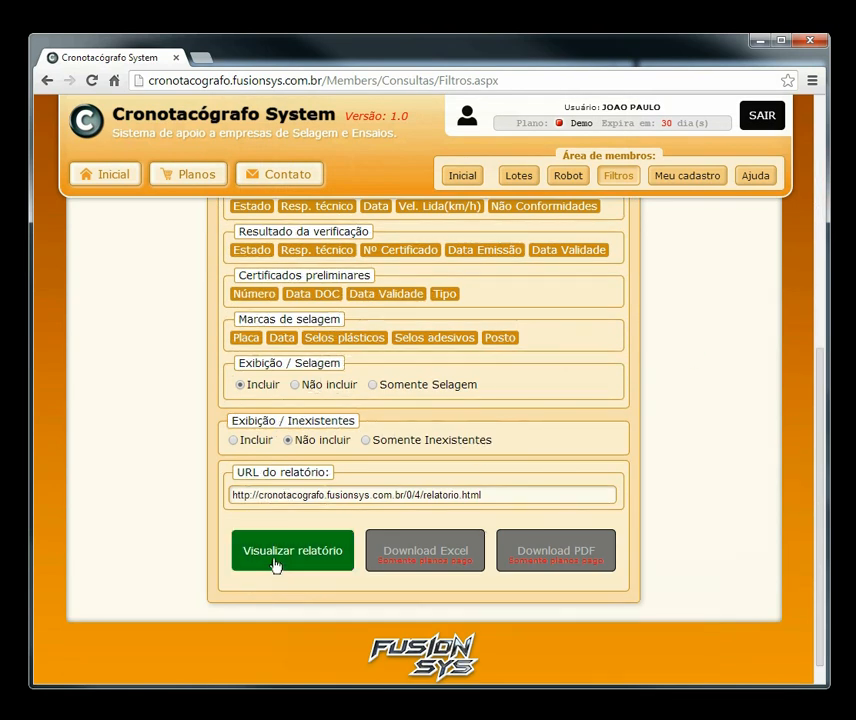
left_click(274, 563)
left_click_drag(818, 459, 789, 441)
left_click(298, 588)
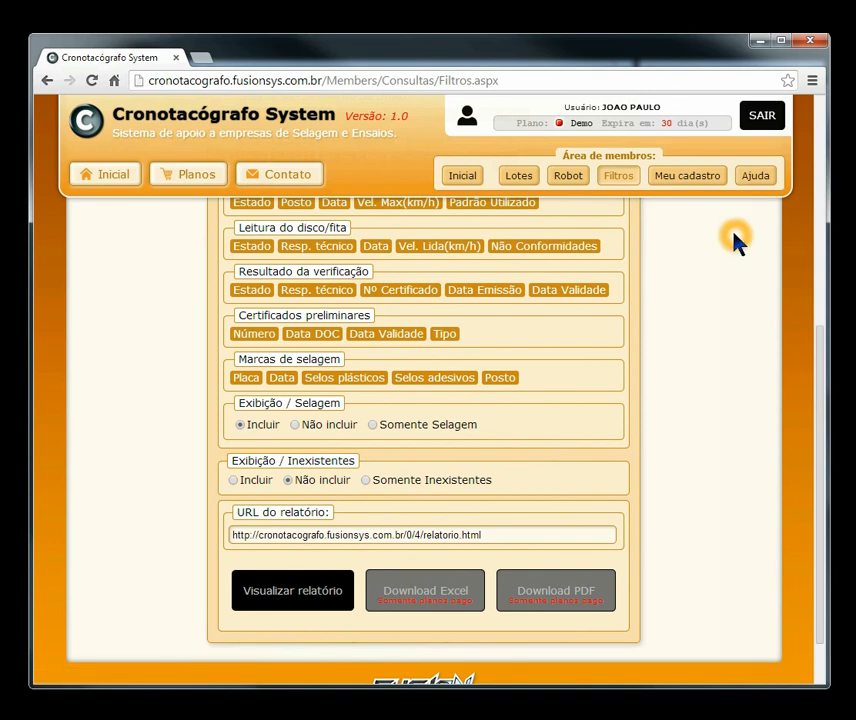
left_click(298, 607)
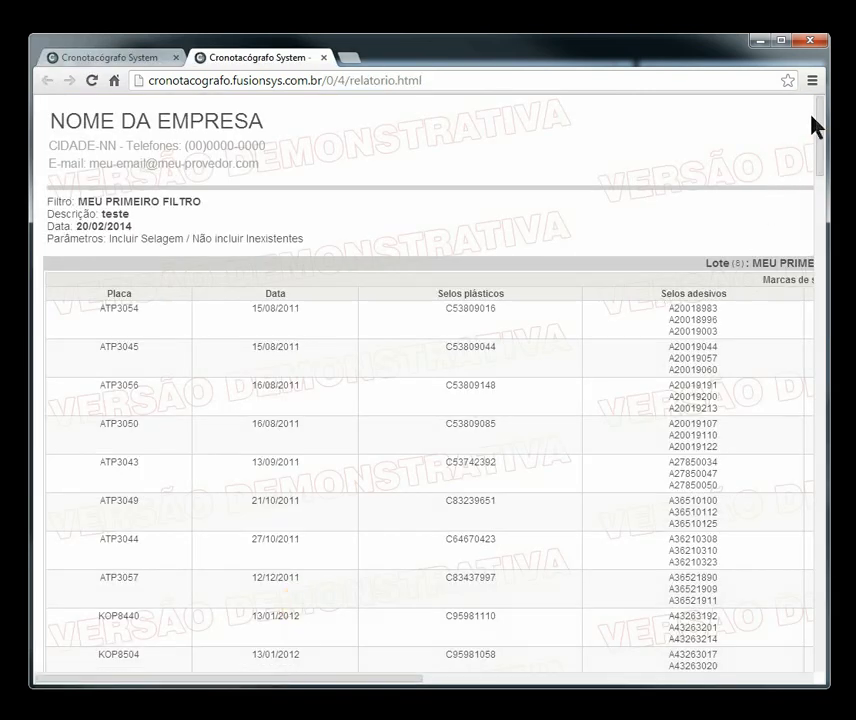
Step: Review the report's address and its plate and Selos plásticos/adesivos columns, then return to Filtros
left_click(458, 82)
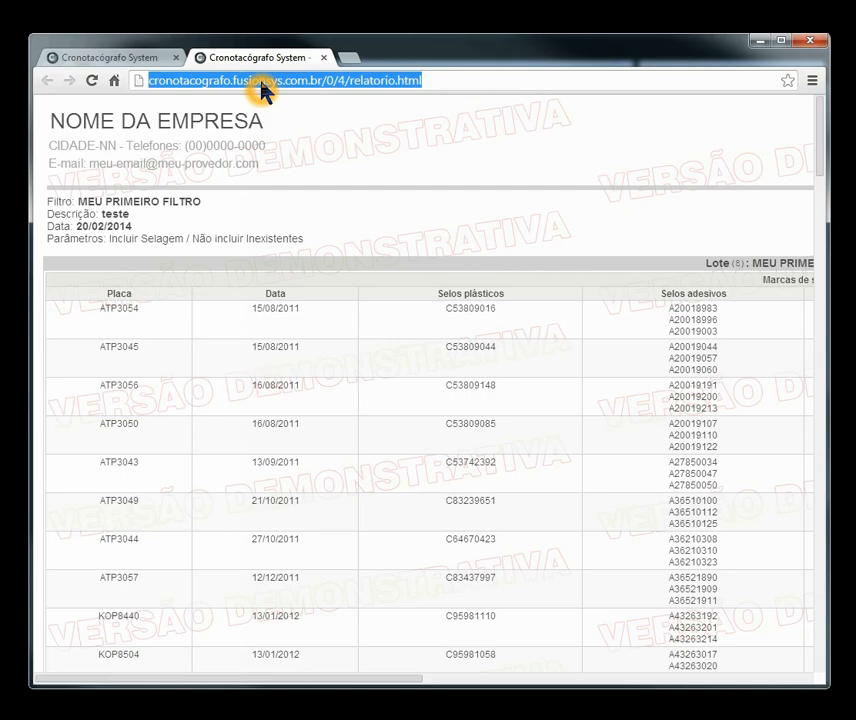
mouse_move(824, 125)
left_mouse_down()
mouse_move(832, 397)
mouse_move(818, 573)
mouse_move(852, 267)
mouse_move(818, 115)
left_mouse_up()
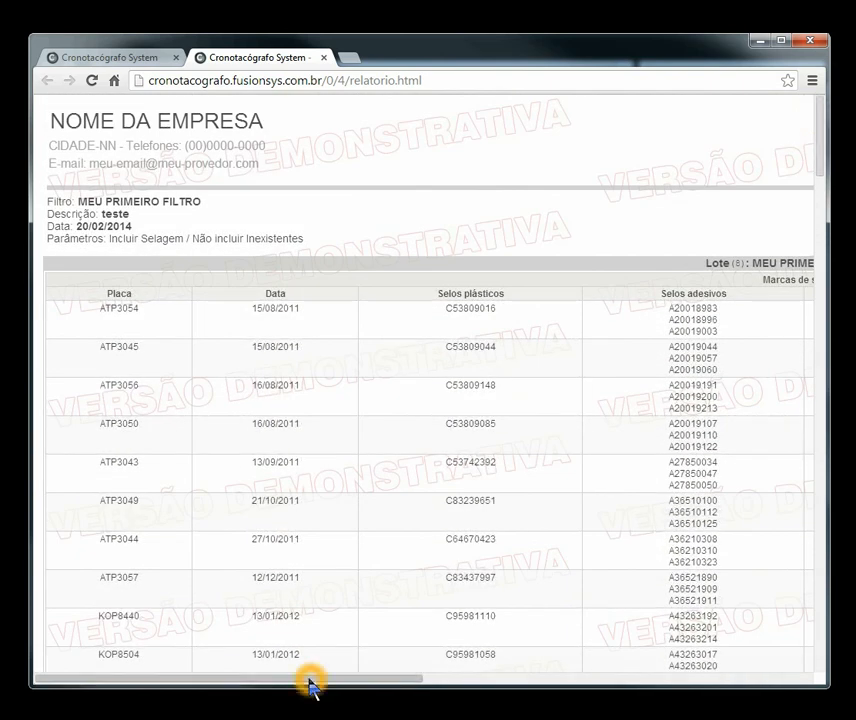
left_click_drag(310, 678, 455, 690)
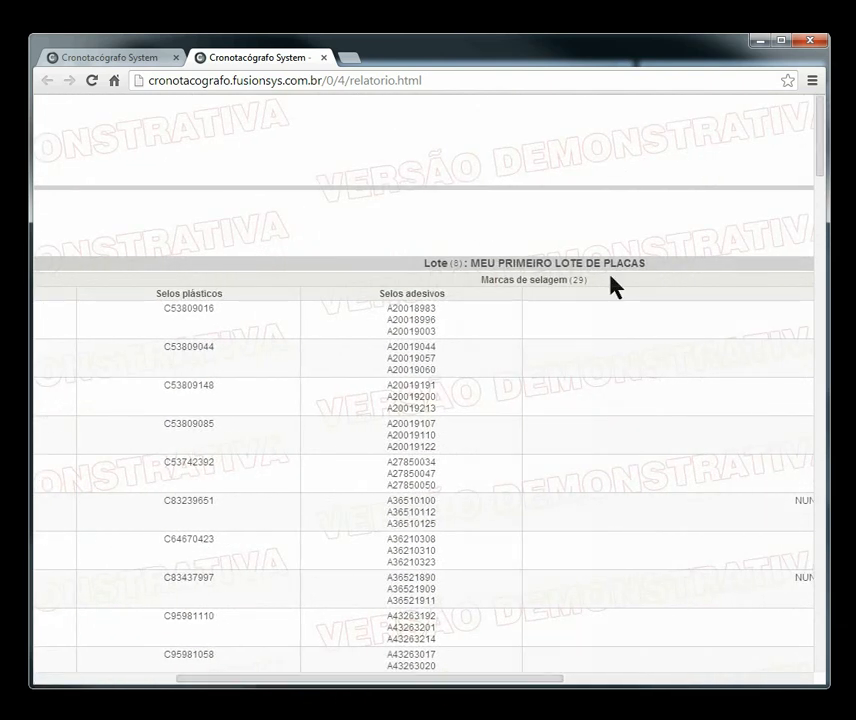
left_click(109, 57)
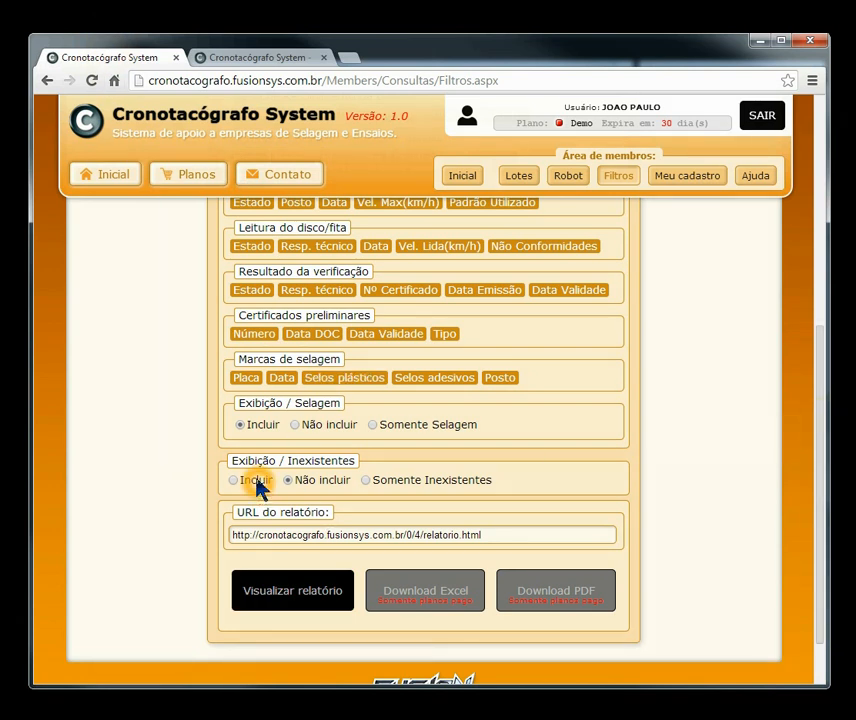
Step: Set Exibição / Selagem to Não incluir and reload the report
left_click(295, 425)
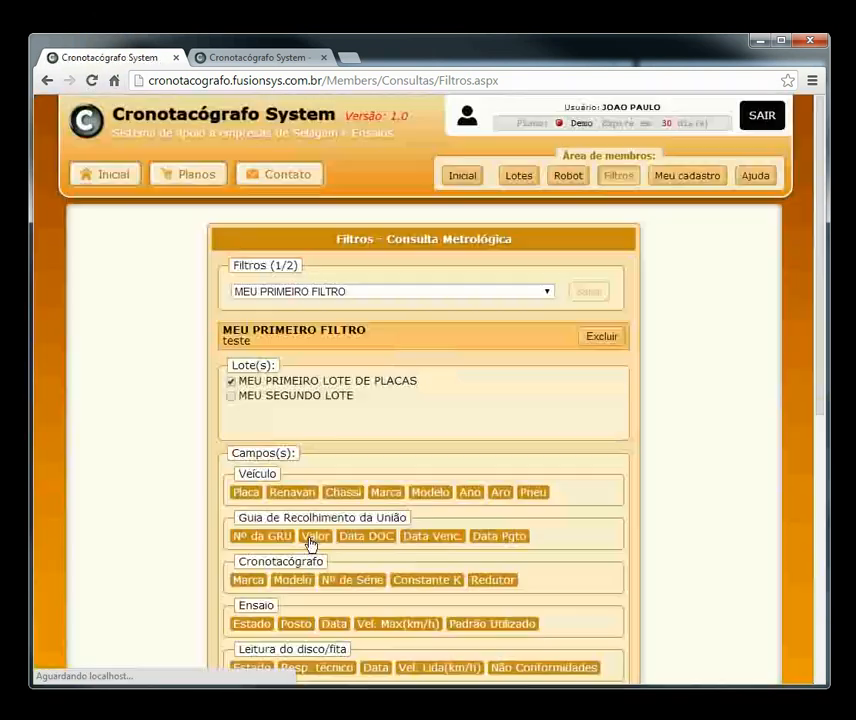
left_click(238, 60)
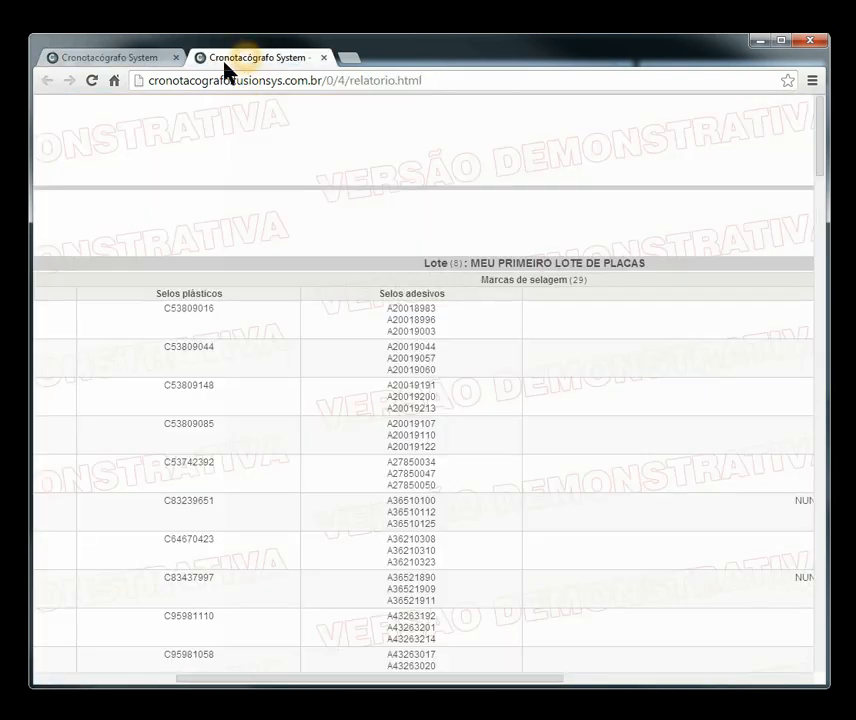
left_click(92, 80)
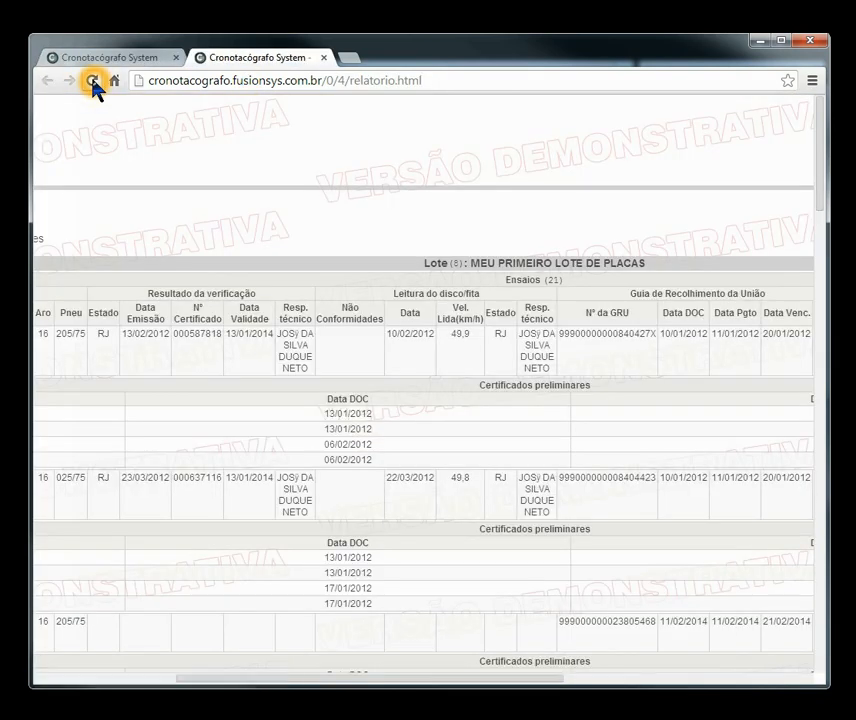
left_click_drag(825, 110, 124, 58)
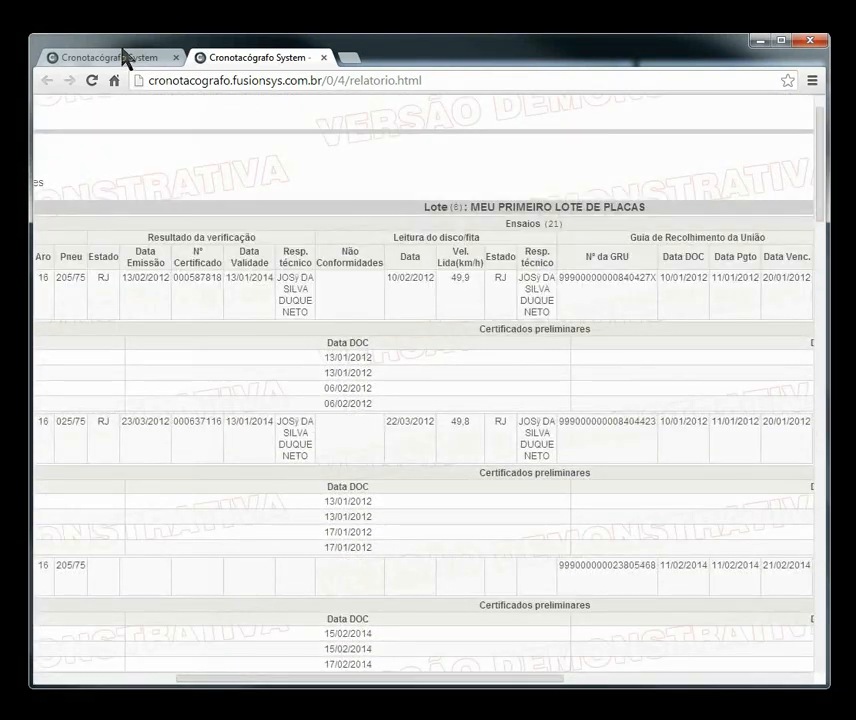
Step: Regenerate the report with MEU SEGUNDO LOTE left out and check the Ensaios results
left_click(124, 58)
left_click_drag(818, 358, 820, 450)
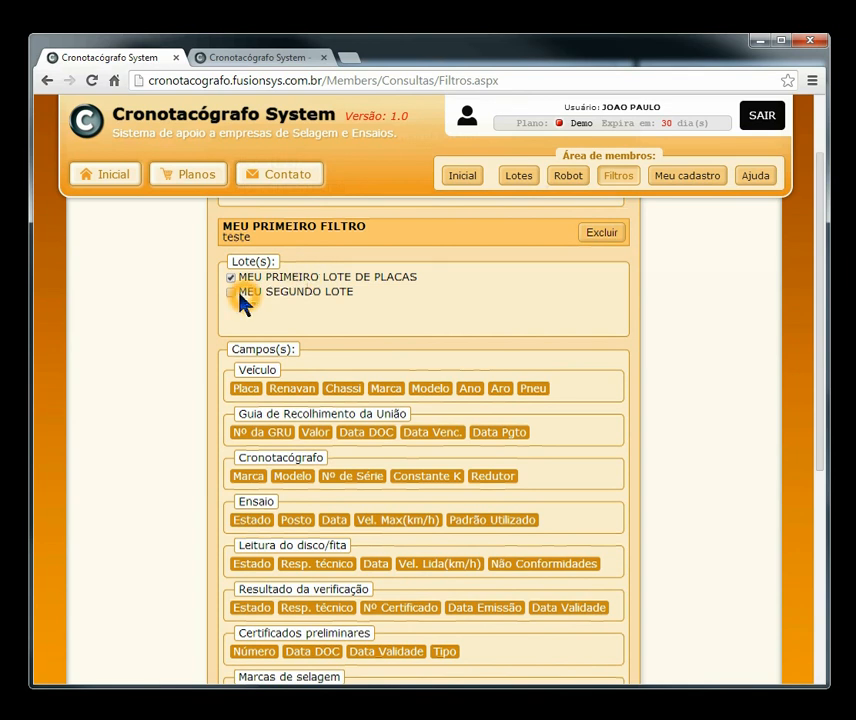
left_click(231, 292)
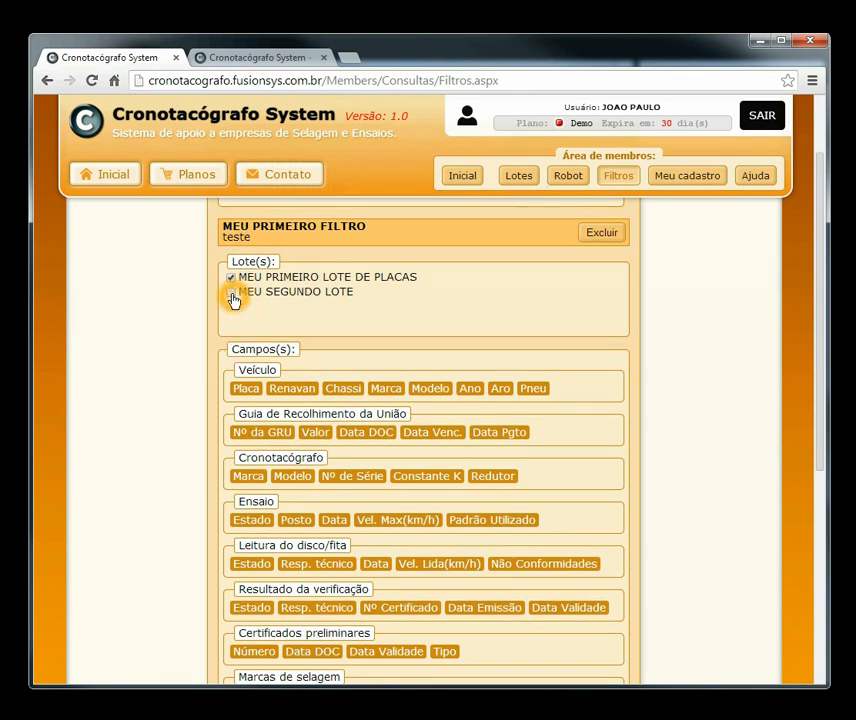
left_click(231, 395)
left_click_drag(826, 243, 822, 445)
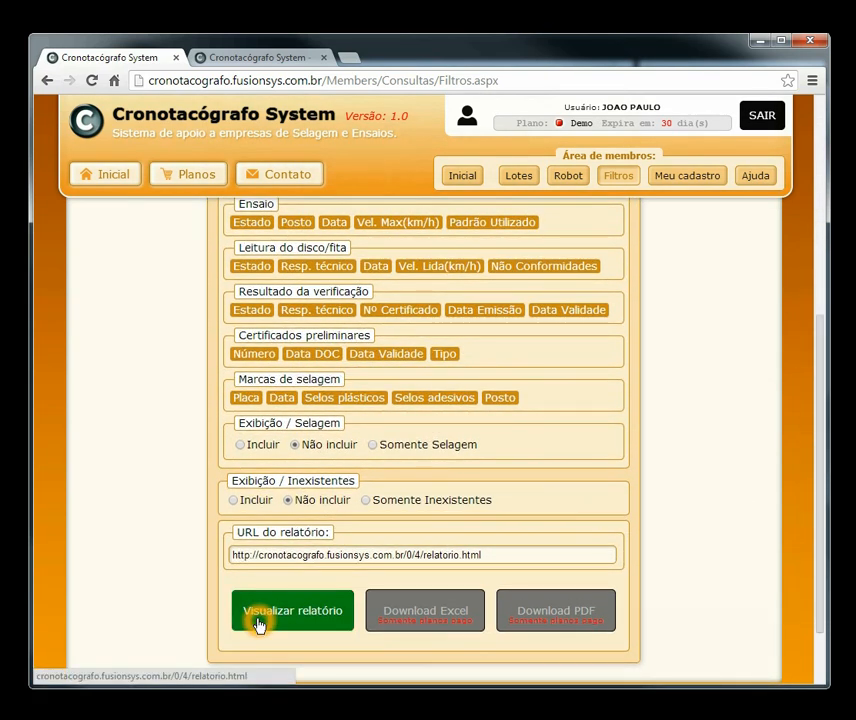
left_click(258, 625)
left_click_drag(818, 367, 812, 295)
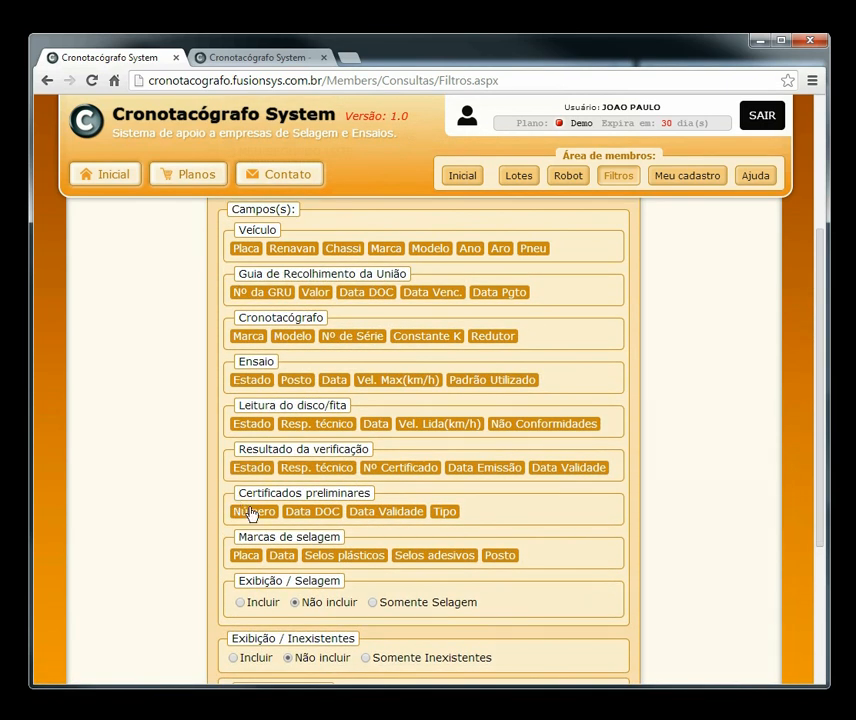
left_click(250, 57)
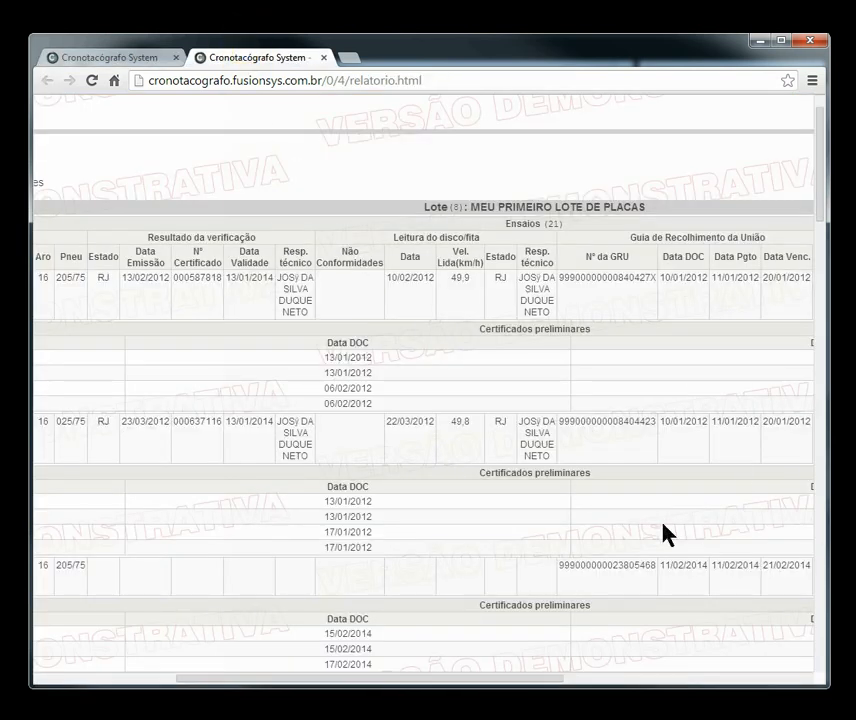
mouse_move(353, 683)
left_mouse_down()
mouse_move(590, 691)
mouse_move(300, 695)
mouse_move(648, 682)
mouse_move(229, 678)
mouse_move(415, 673)
mouse_move(365, 679)
left_mouse_up()
Step: Open the filter dialog for the Certificados preliminares Número field, conditions still Desativado
left_click(90, 58)
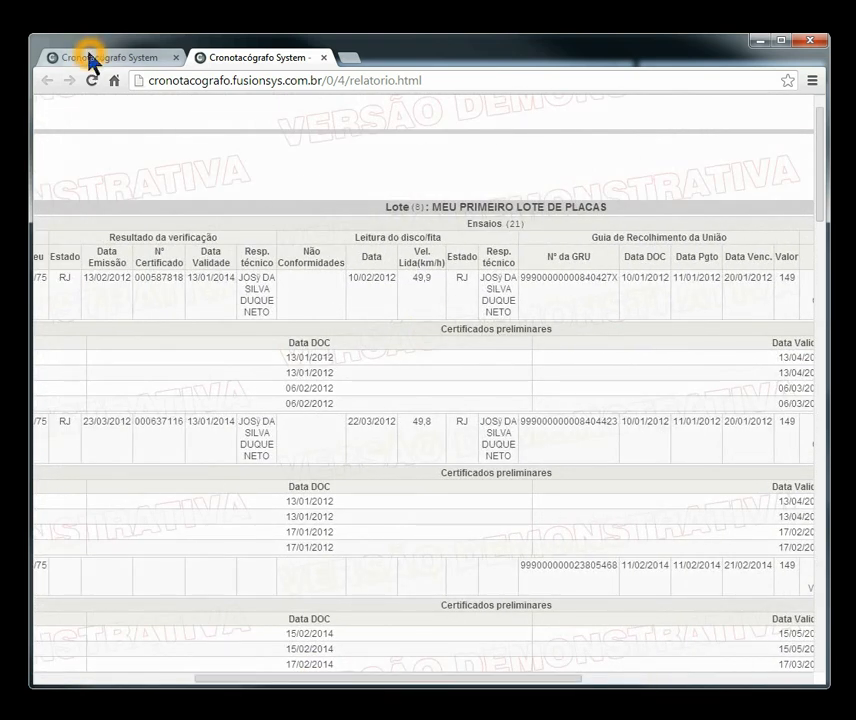
left_click(89, 57)
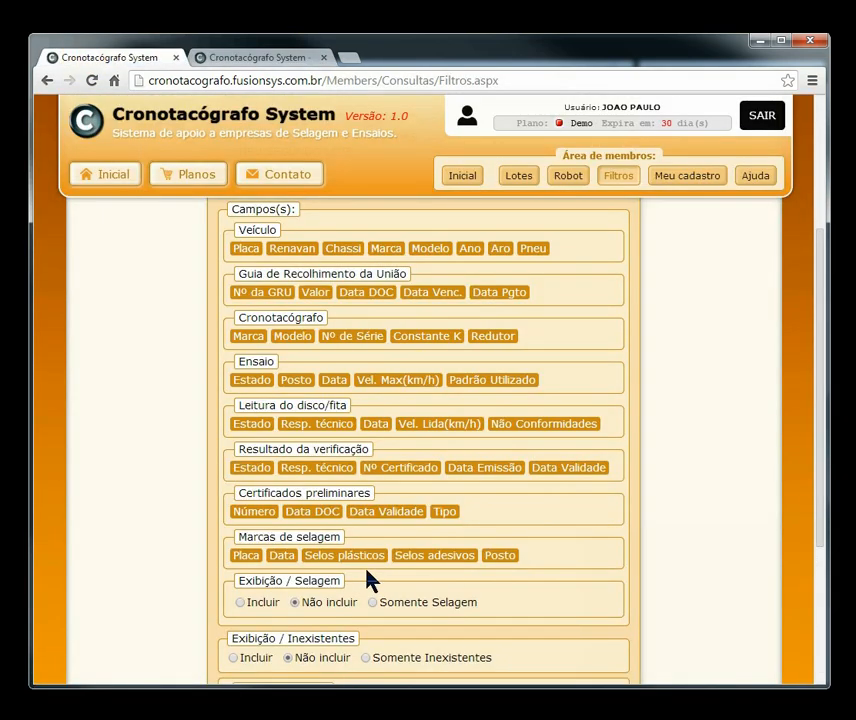
left_click(254, 511)
left_click(249, 524)
left_click(570, 544)
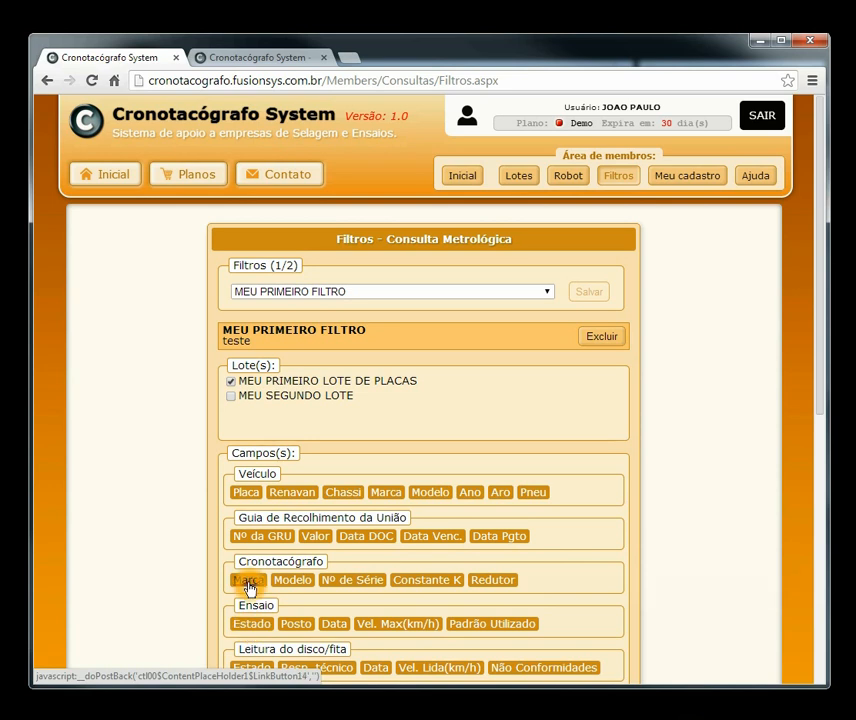
left_click_drag(815, 387, 823, 458)
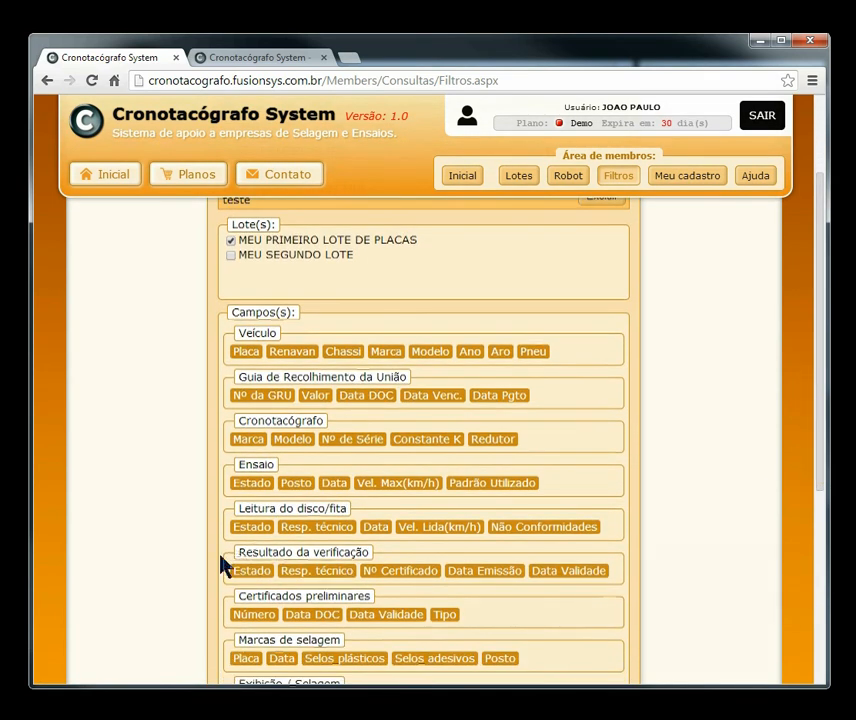
left_click(249, 615)
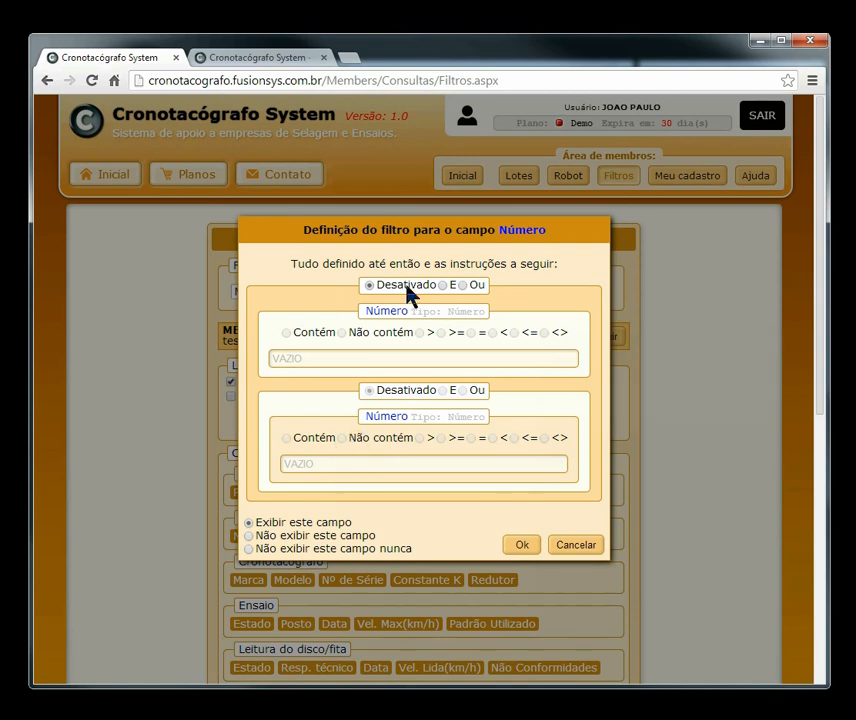
Step: Set the Número field to Não exibir este campo
left_click(449, 416)
left_click(249, 536)
left_click(315, 538)
left_click(268, 552)
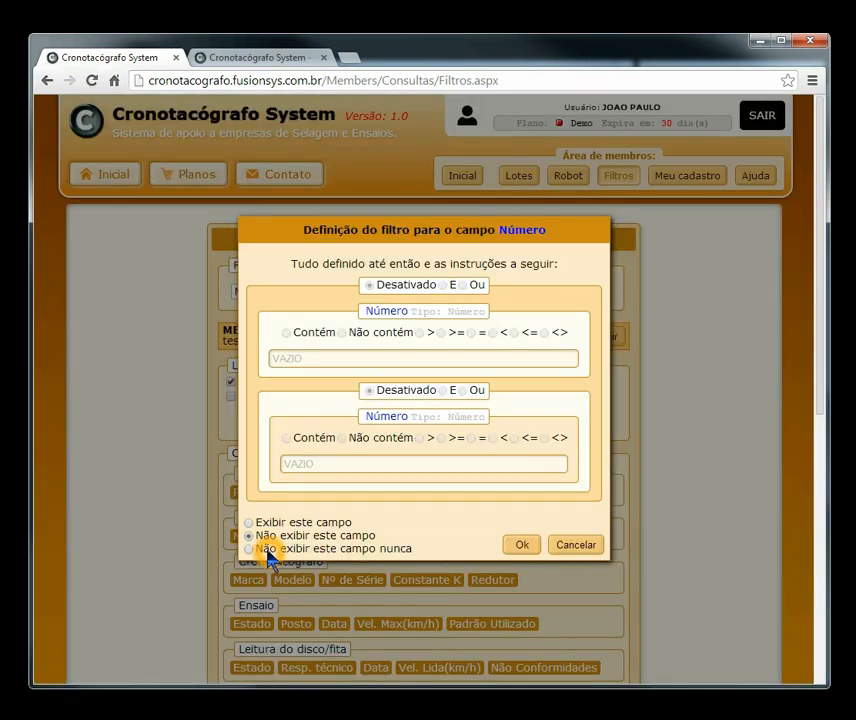
left_click(373, 540)
left_click(248, 548)
left_click(500, 548)
left_click(521, 545)
Step: Hide the Data DOC and Data Validade fields from the report
scroll(711, 445, "down", 3)
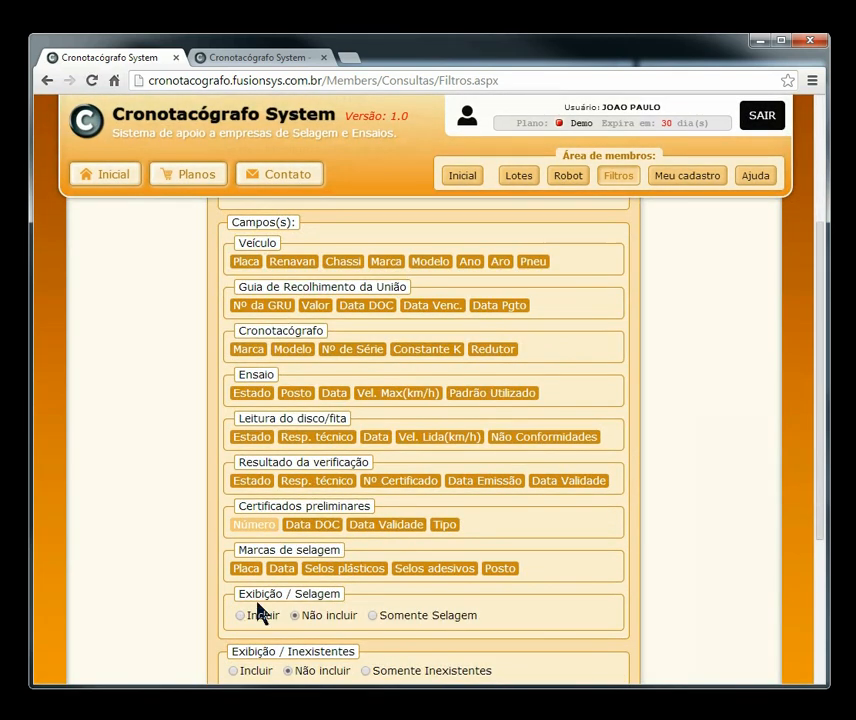
left_click(331, 538)
left_click(250, 537)
left_click(541, 545)
scroll(666, 507, "down", 3)
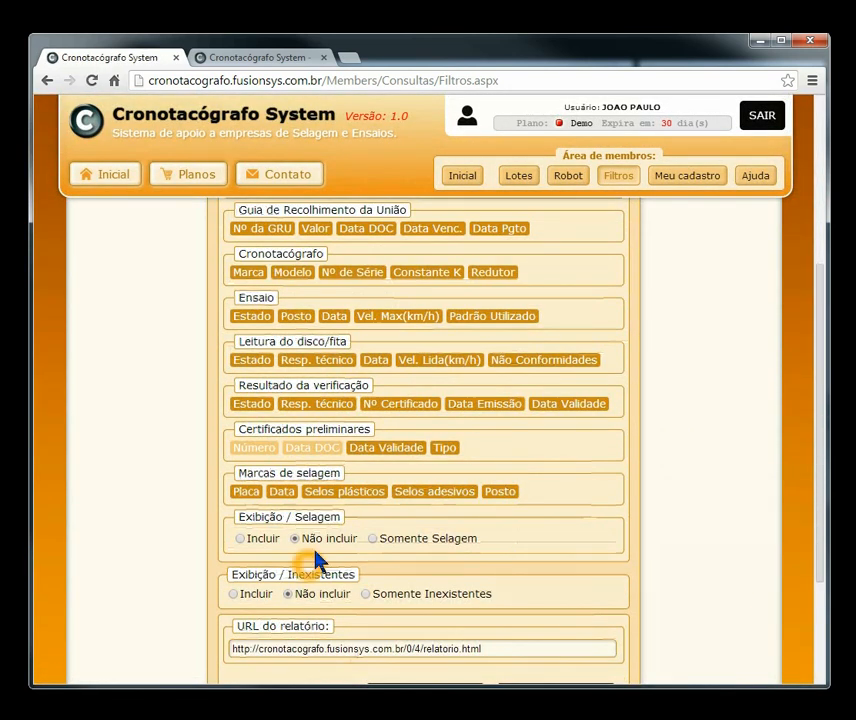
left_click(383, 448)
left_click(249, 537)
left_click(526, 545)
Step: Hide the Tipo field from the report as well
scroll(612, 465, "down", 3)
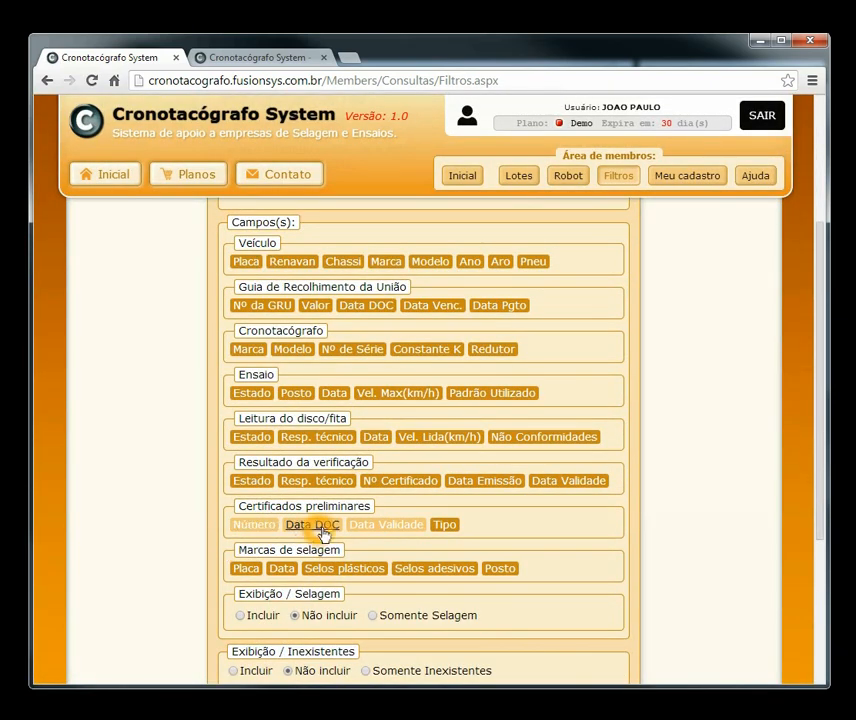
left_click(446, 526)
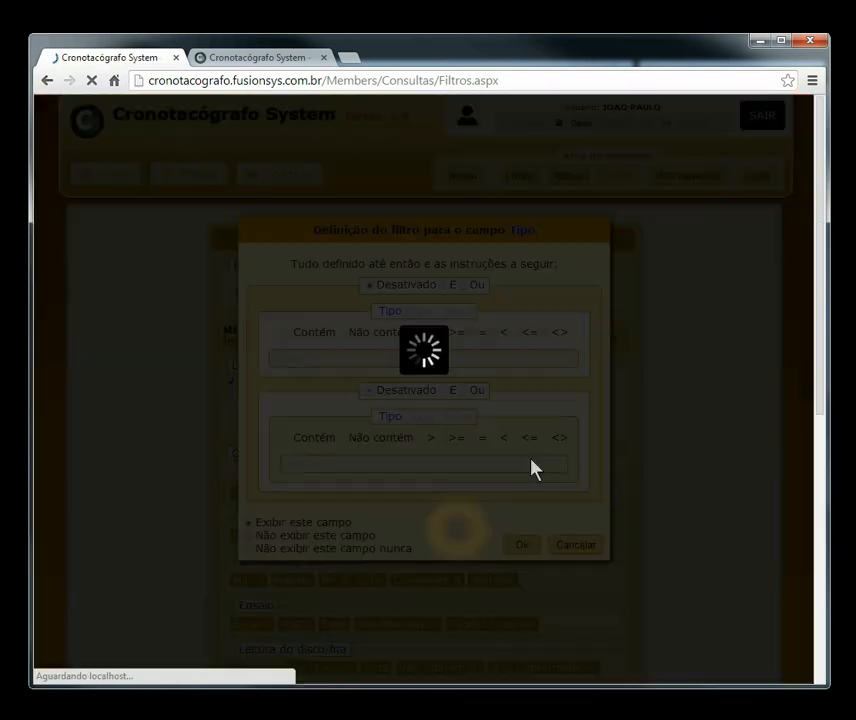
left_click(249, 536)
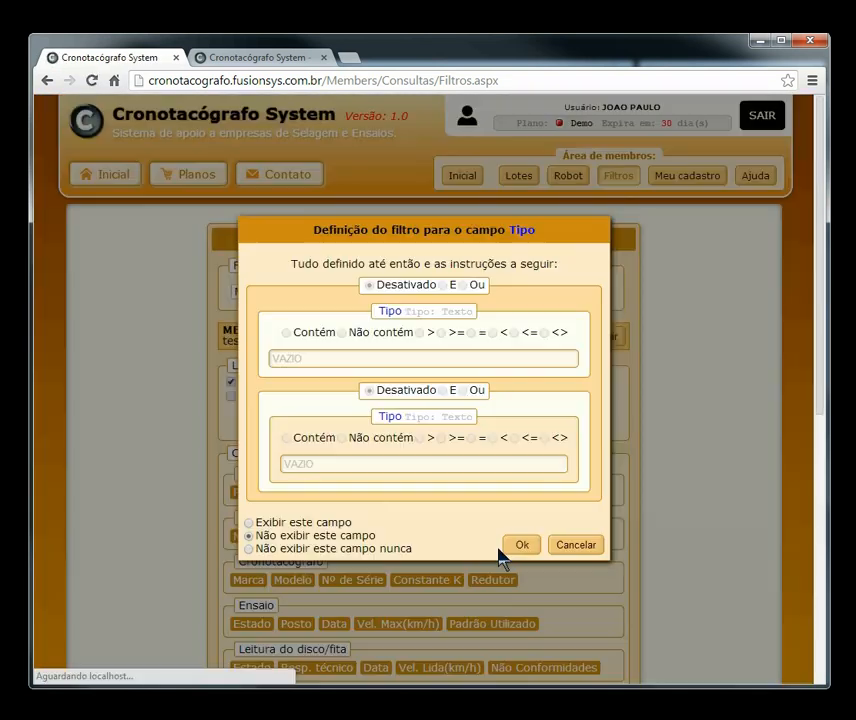
left_click(516, 547)
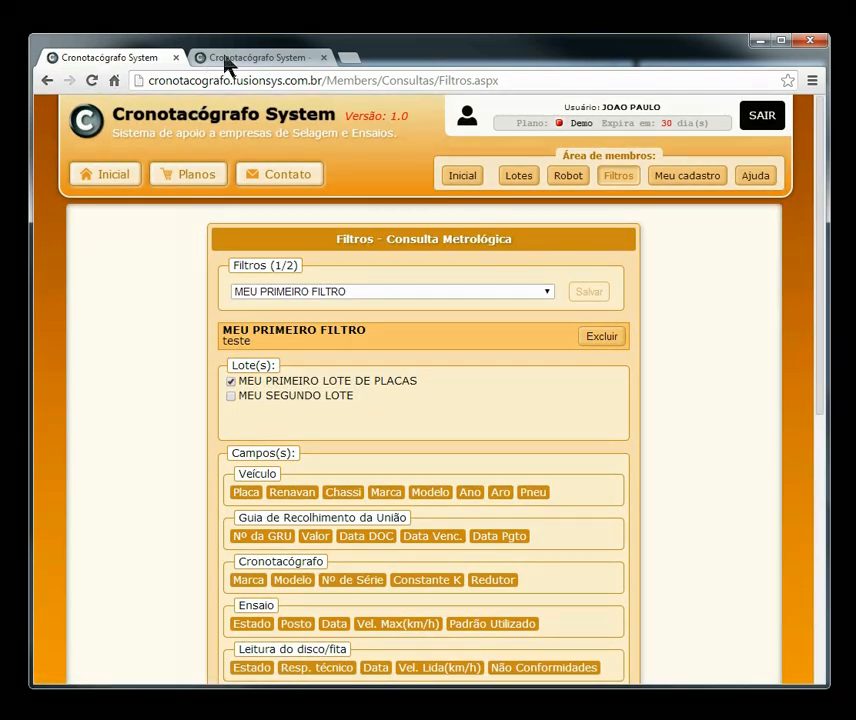
left_click(225, 58)
Step: Reload the report without certificate fields and examine its Estado column
left_click(96, 83)
left_click_drag(820, 213, 796, 172)
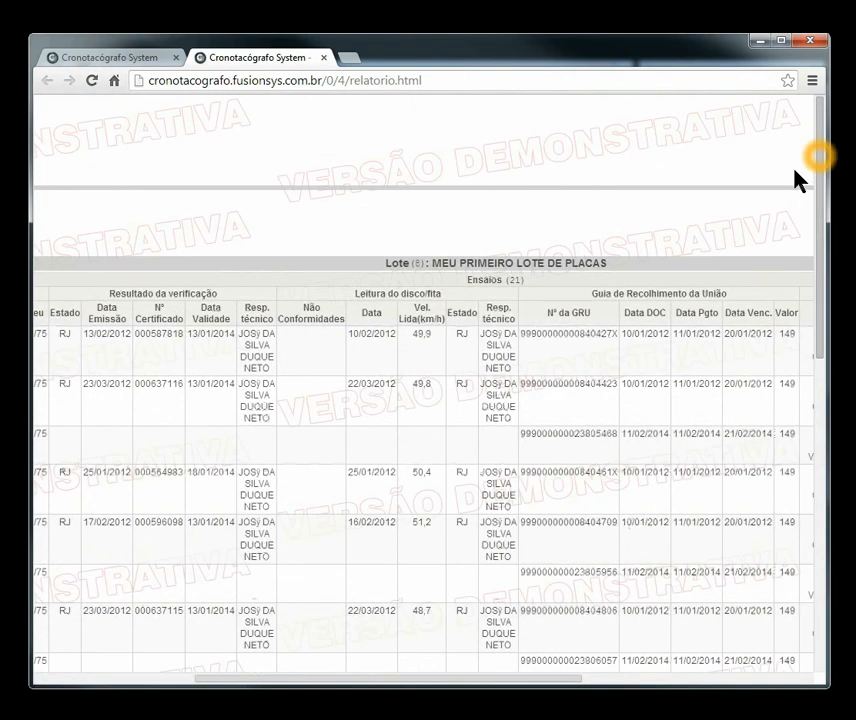
left_click_drag(233, 679, 59, 692)
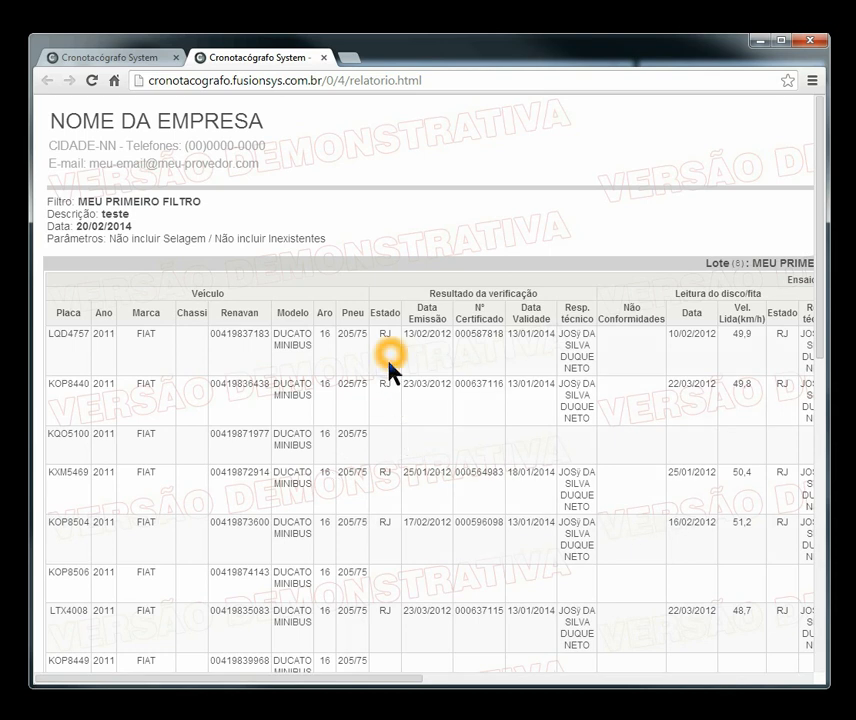
mouse_move(824, 350)
left_mouse_down()
mouse_move(803, 608)
mouse_move(818, 329)
left_mouse_up()
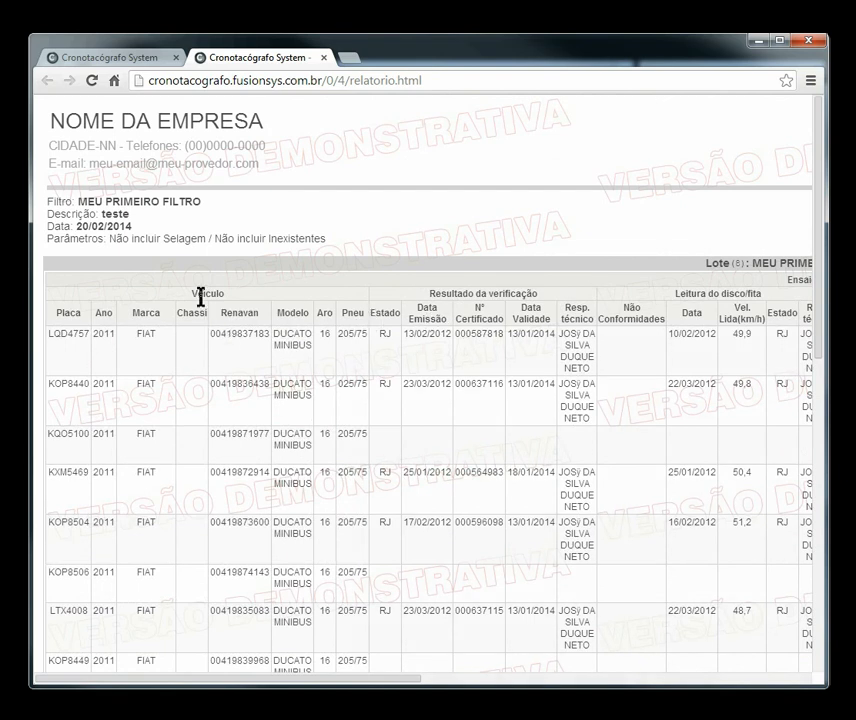
left_click(385, 313)
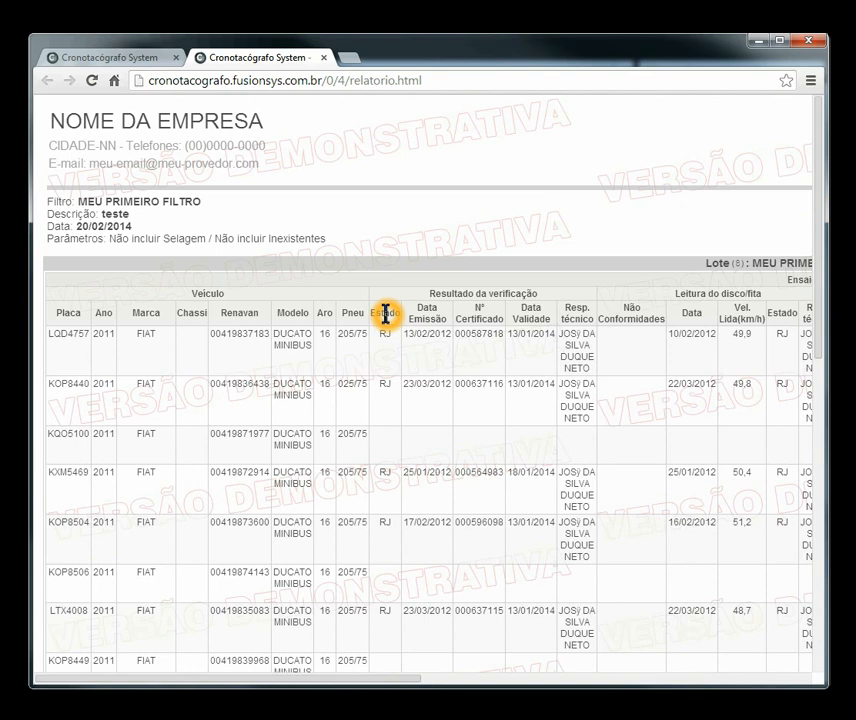
double_click(385, 313)
left_click(202, 295)
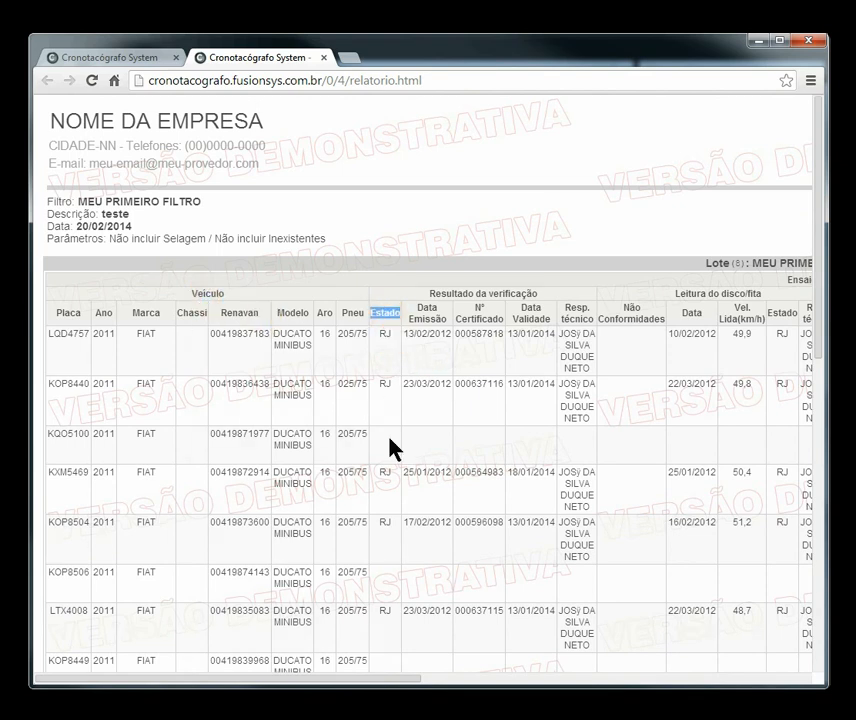
Step: Scroll across the remaining report columns, then return to the Filtros Campos section
left_click_drag(818, 240, 810, 523)
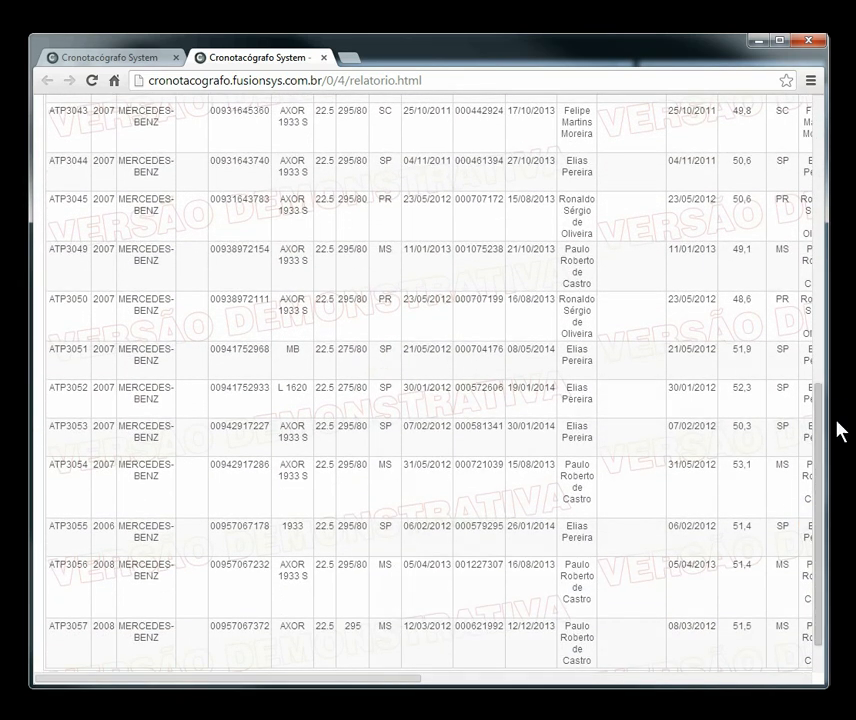
left_click_drag(362, 685, 789, 683)
left_click_drag(603, 676, 185, 690)
left_click_drag(825, 507, 815, 140)
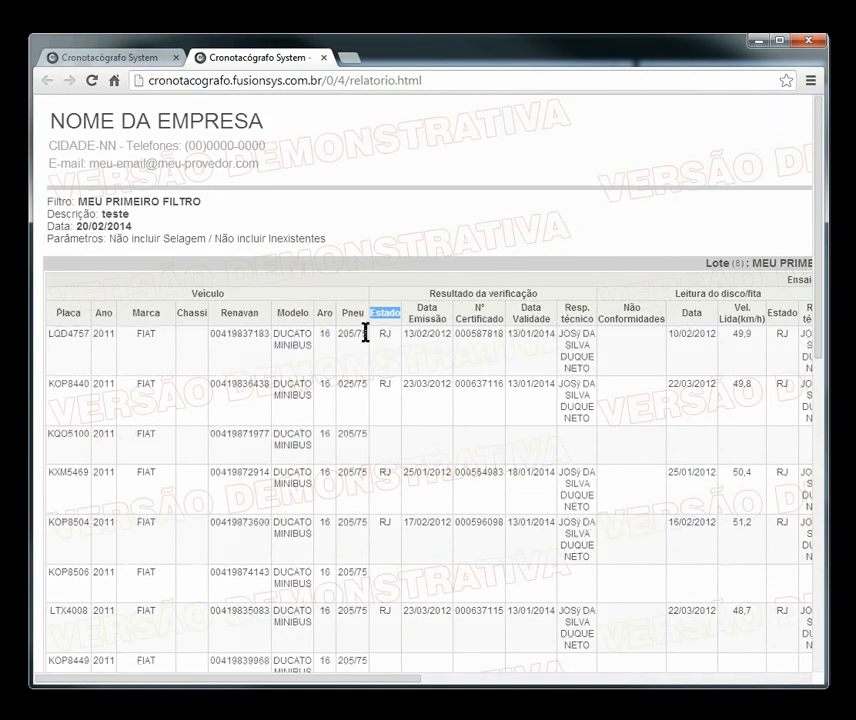
left_click(92, 58)
left_click_drag(822, 407, 826, 512)
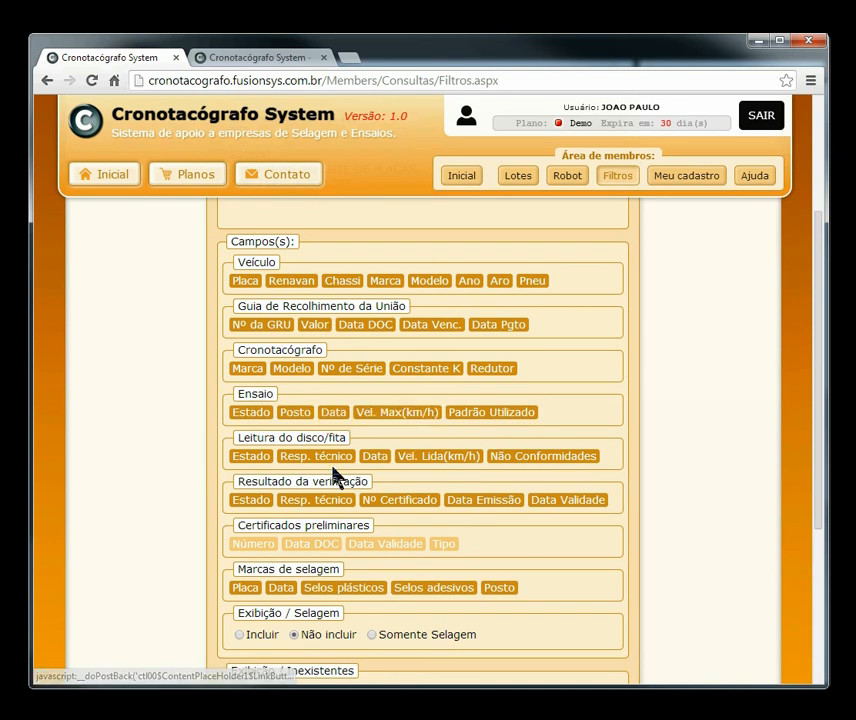
Step: Add an AND condition on the verification Estado field with value 'rs'
left_click(254, 502)
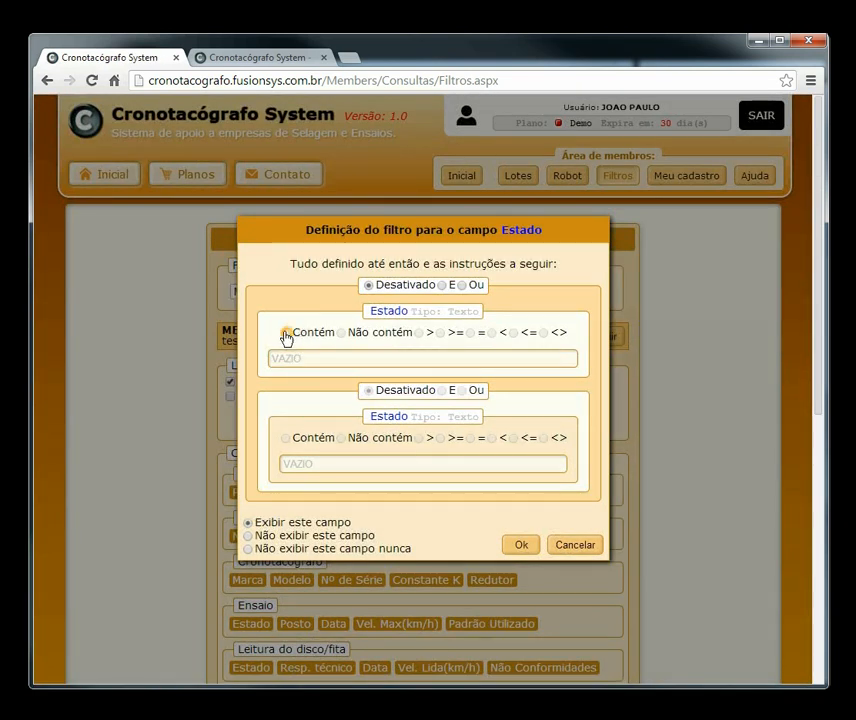
left_click(442, 286)
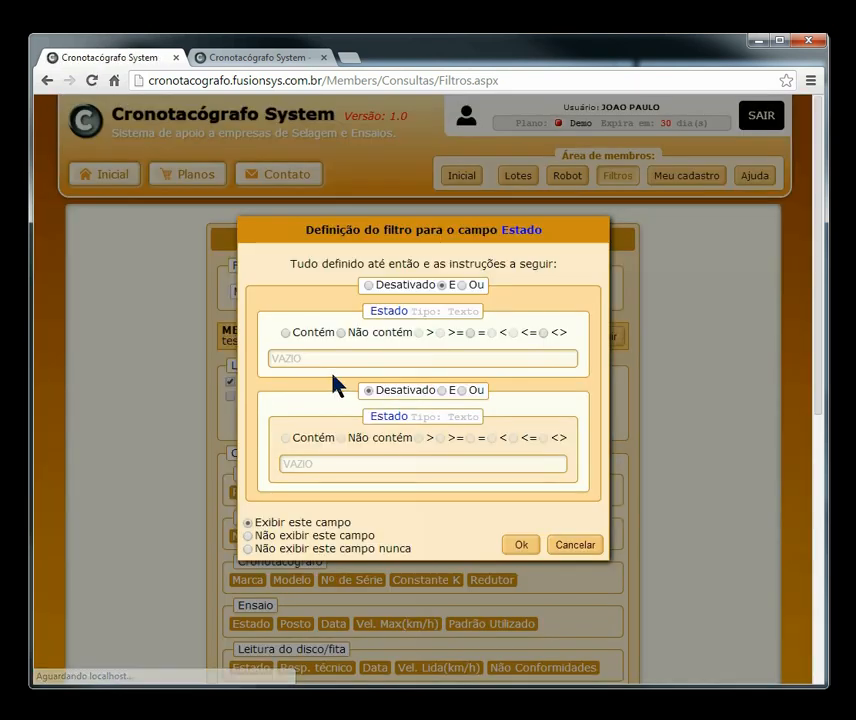
left_click(334, 352)
type("rs")
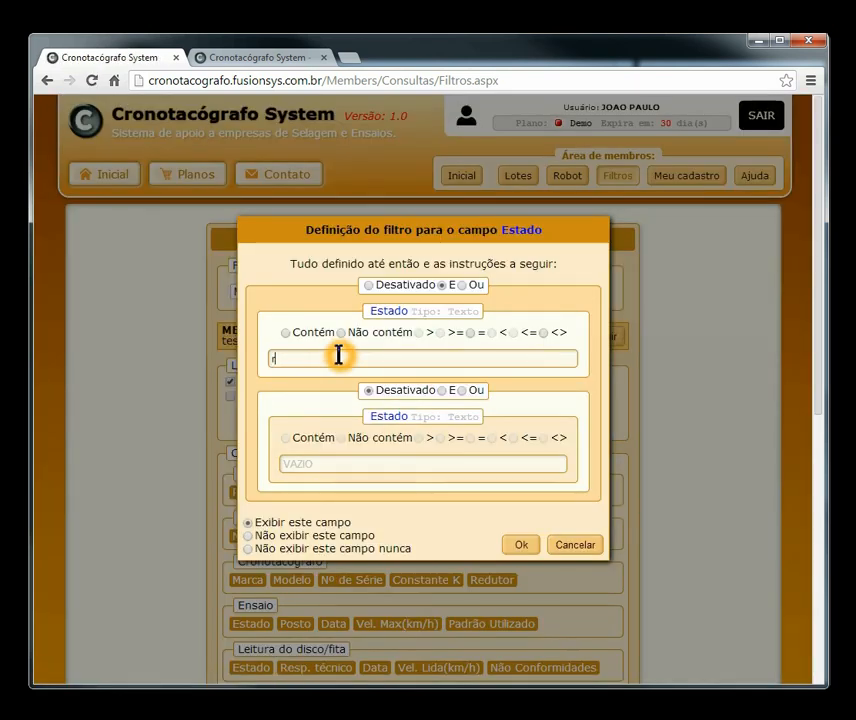
left_click(522, 546)
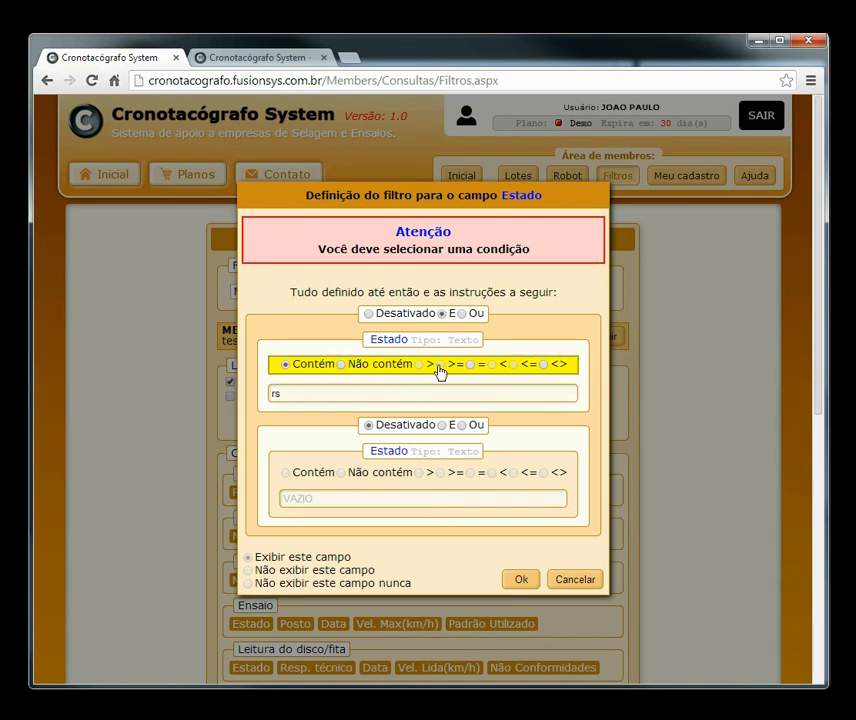
Step: Change the Estado condition to equals 'rj' and reload the report, now showing 5 plates
left_click(284, 367)
left_click(285, 366)
left_click(388, 391)
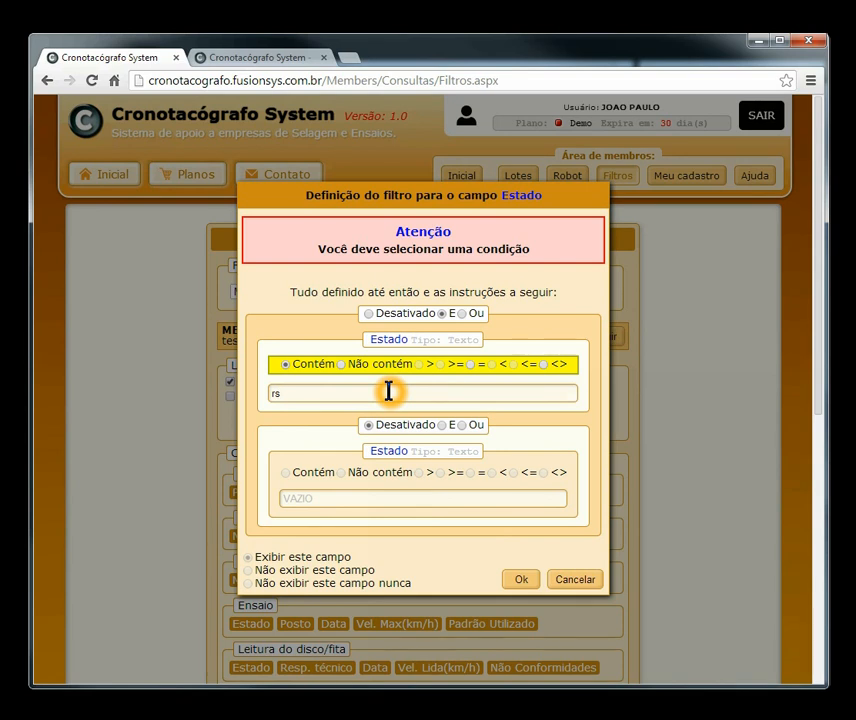
key("BackSpace")
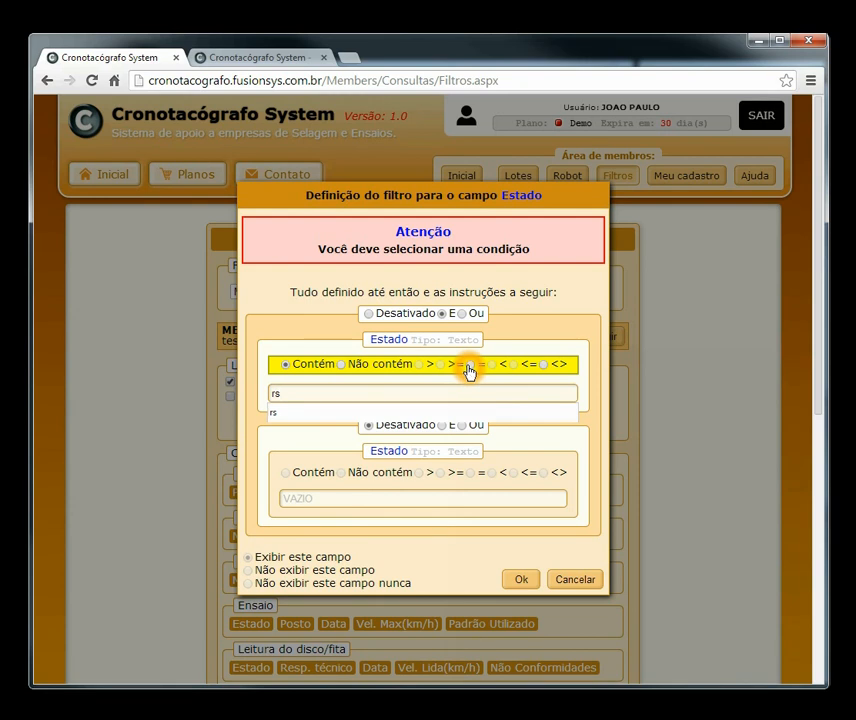
left_click(469, 366)
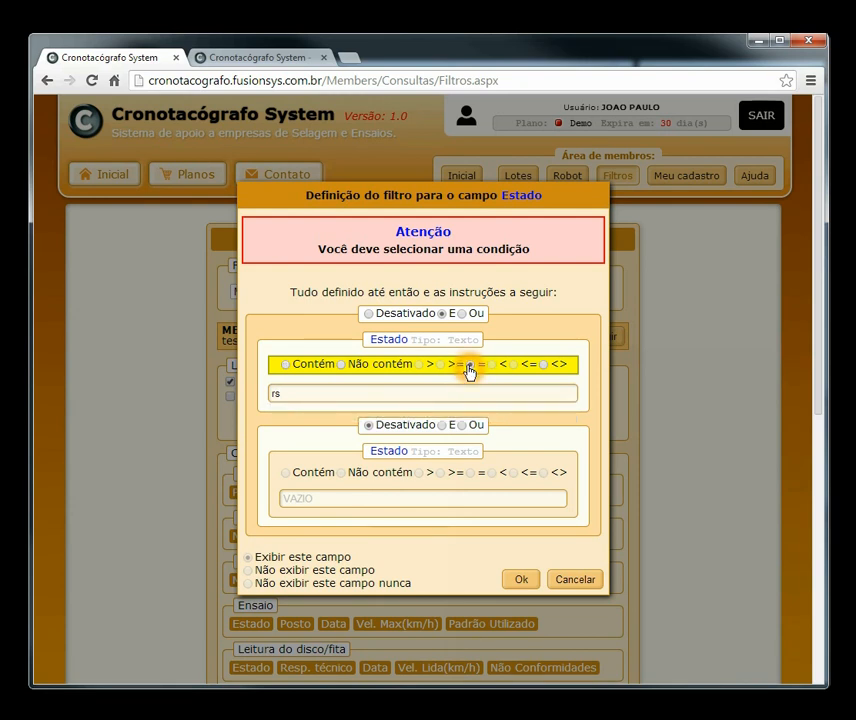
double_click(277, 397)
type("rj")
left_click(523, 583)
left_click(210, 56)
left_click(92, 80)
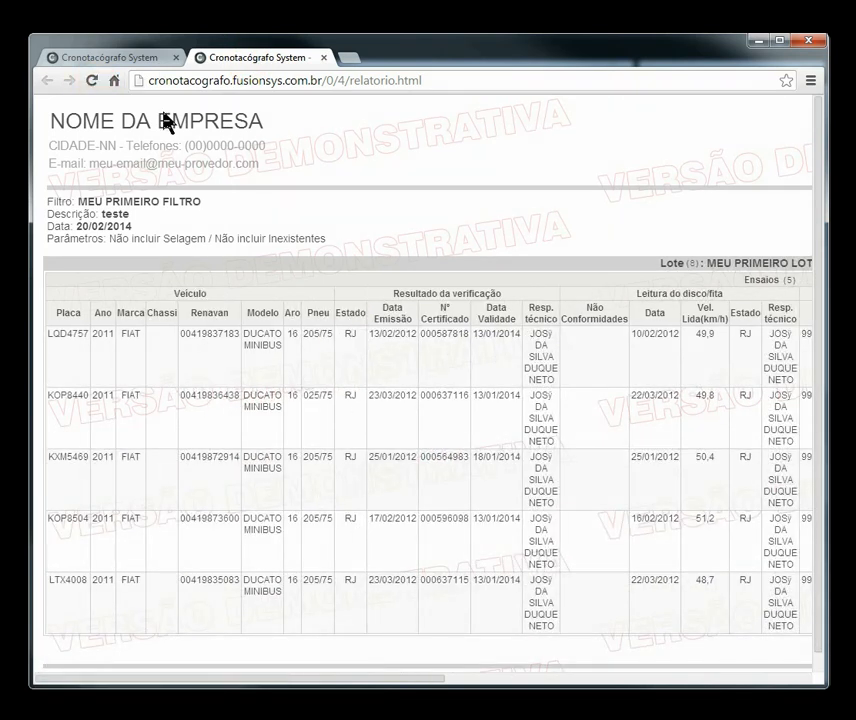
Step: Back in the filter settings, toggle the verification Estado field
left_click(105, 58)
scroll(672, 410, "down", 3)
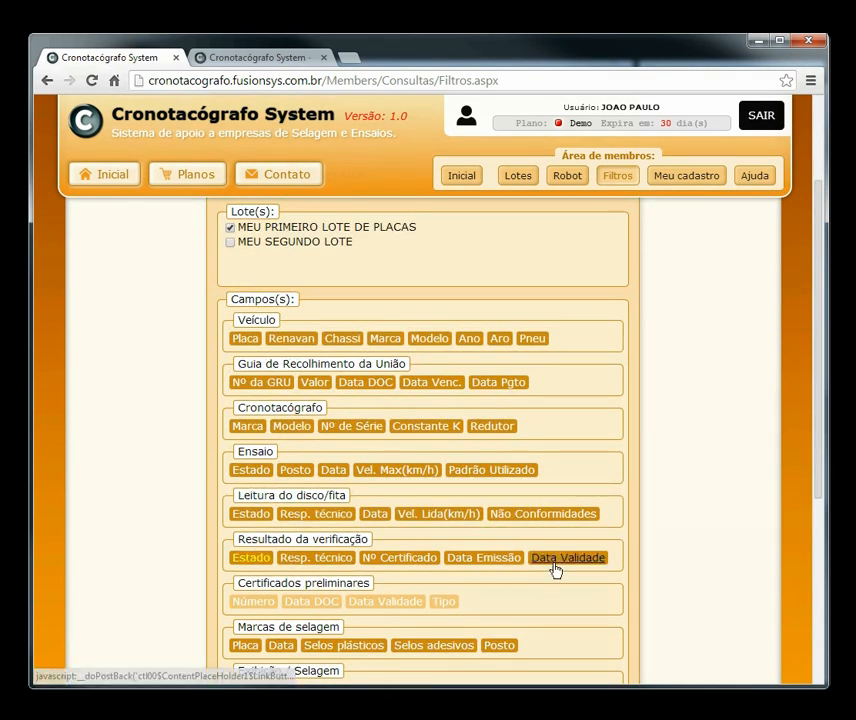
left_click(252, 568)
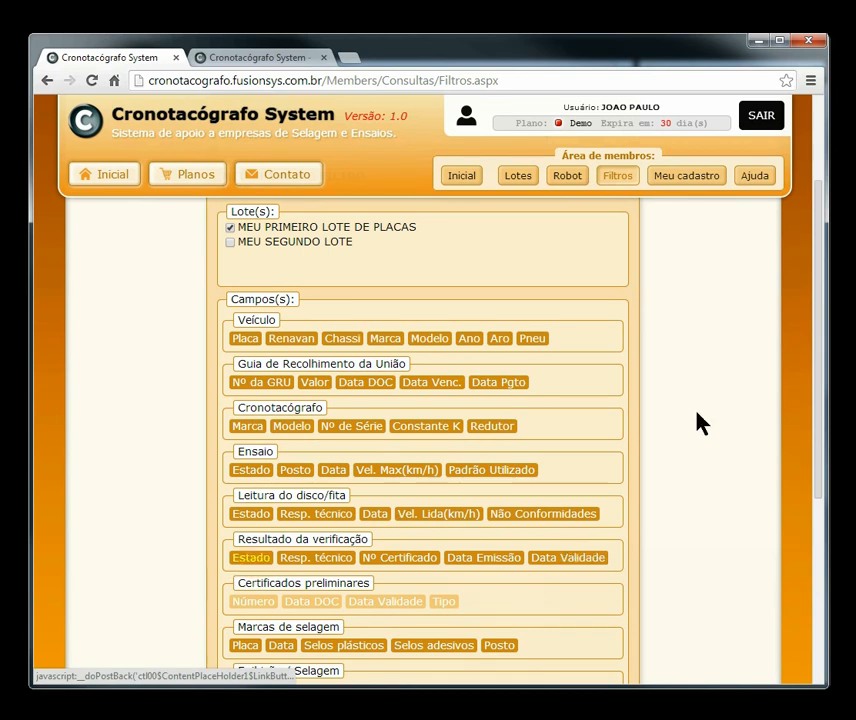
left_click_drag(822, 353, 813, 429)
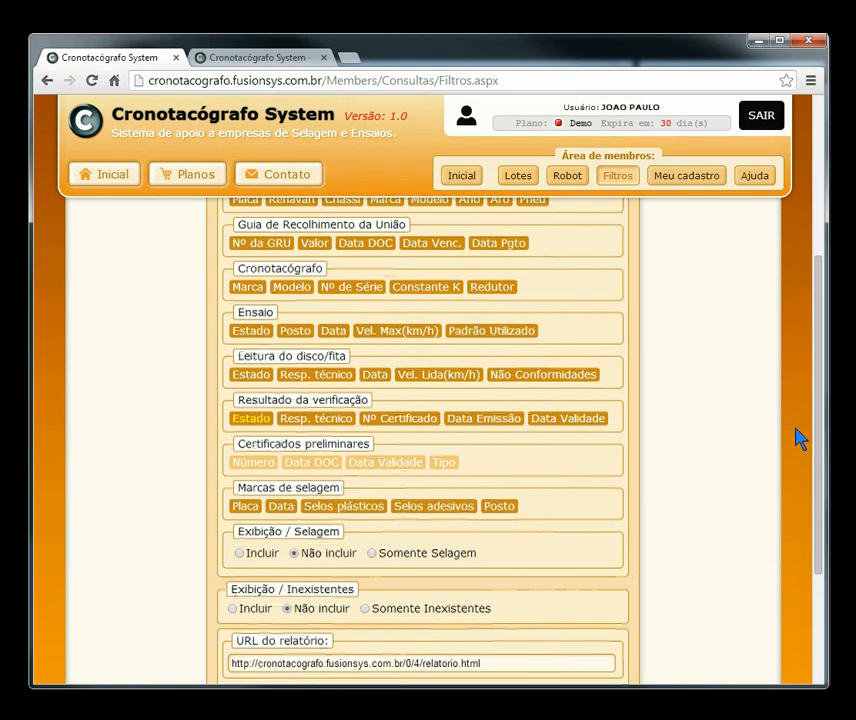
Step: Review the five RJ test rows in the report
left_click(240, 60)
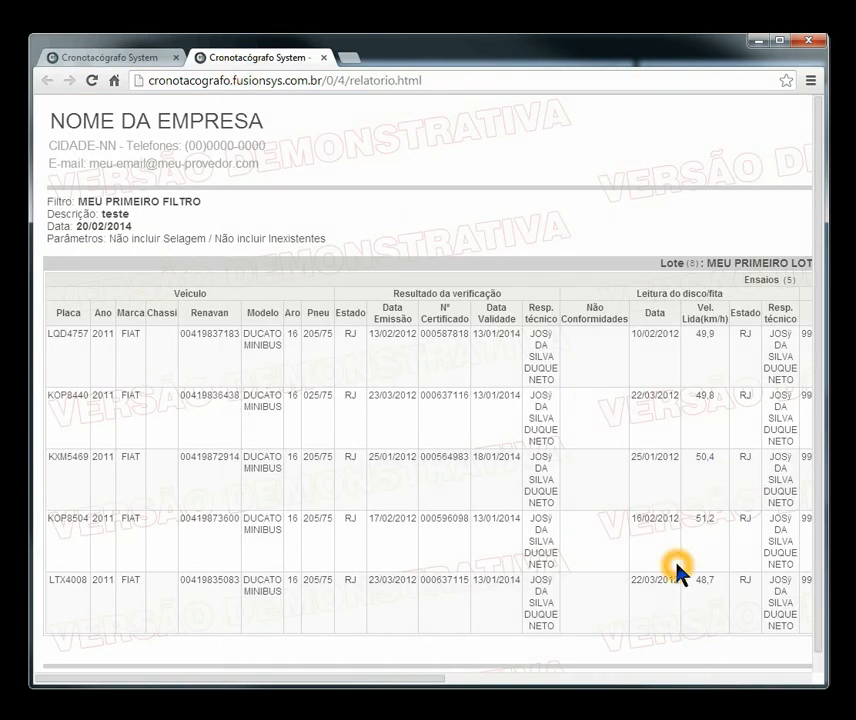
left_click(700, 580)
left_click(746, 530)
left_click_drag(391, 683, 312, 659)
left_click(452, 365)
left_click(92, 514)
left_click(346, 460)
double_click(70, 458)
double_click(443, 460)
key("ctrl+c")
double_click(447, 456)
left_click(112, 57)
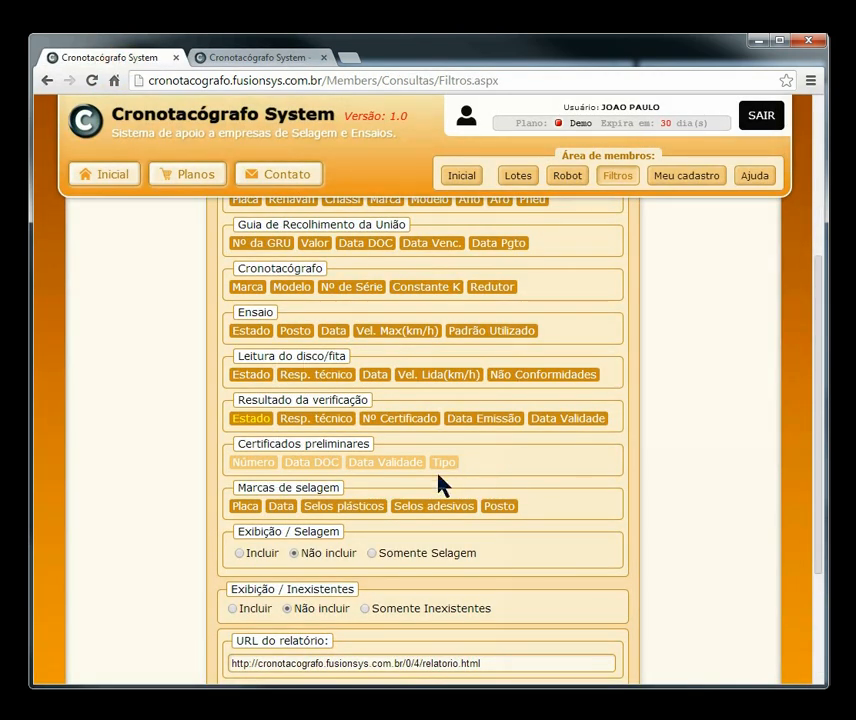
Step: Add an AND condition to the filter: Nº Certificado = 000564983 (pasted)
left_click(405, 424)
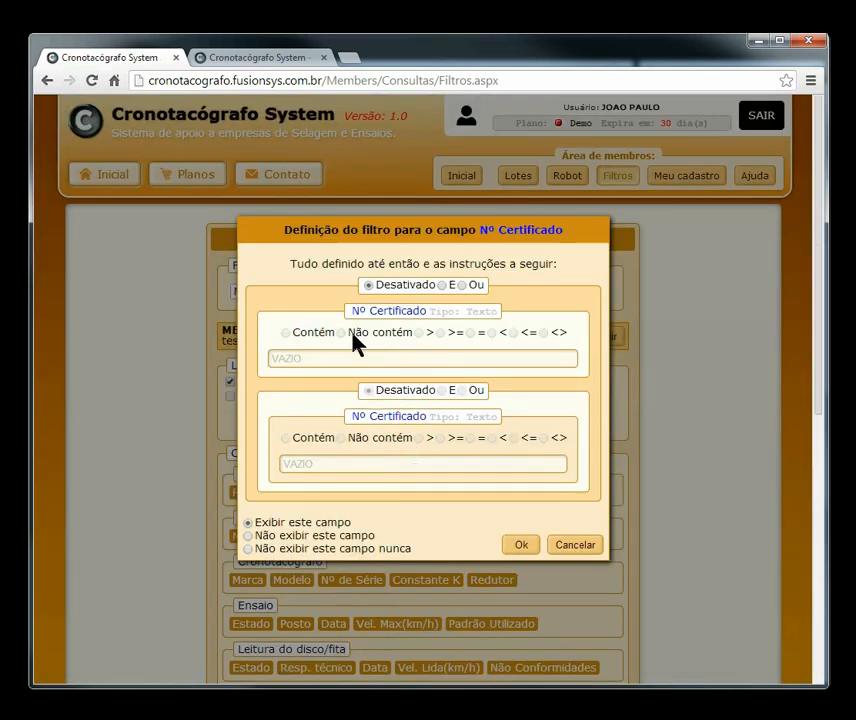
left_click(444, 286)
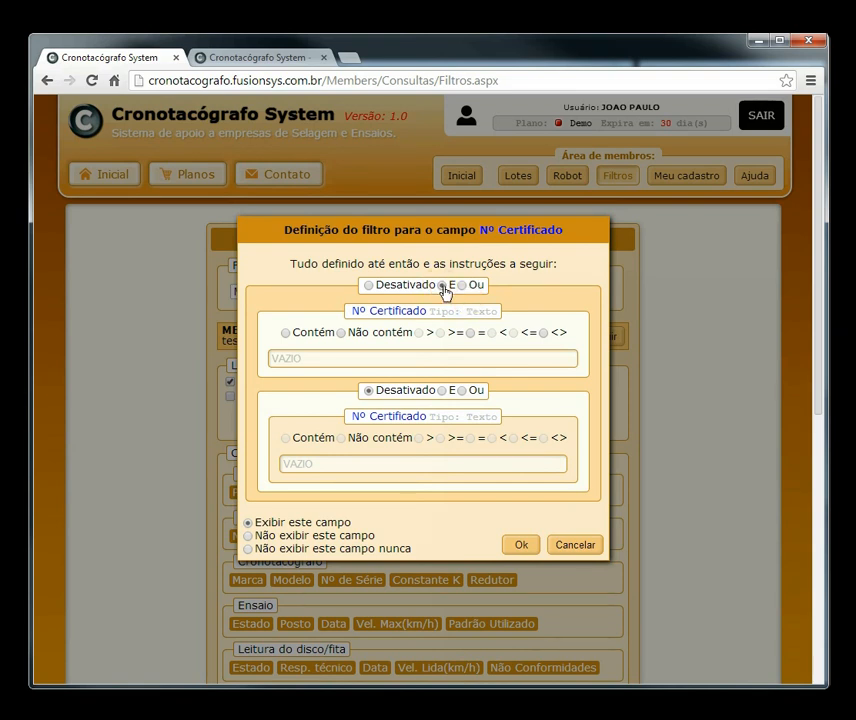
left_click(329, 364)
key("ctrl+v")
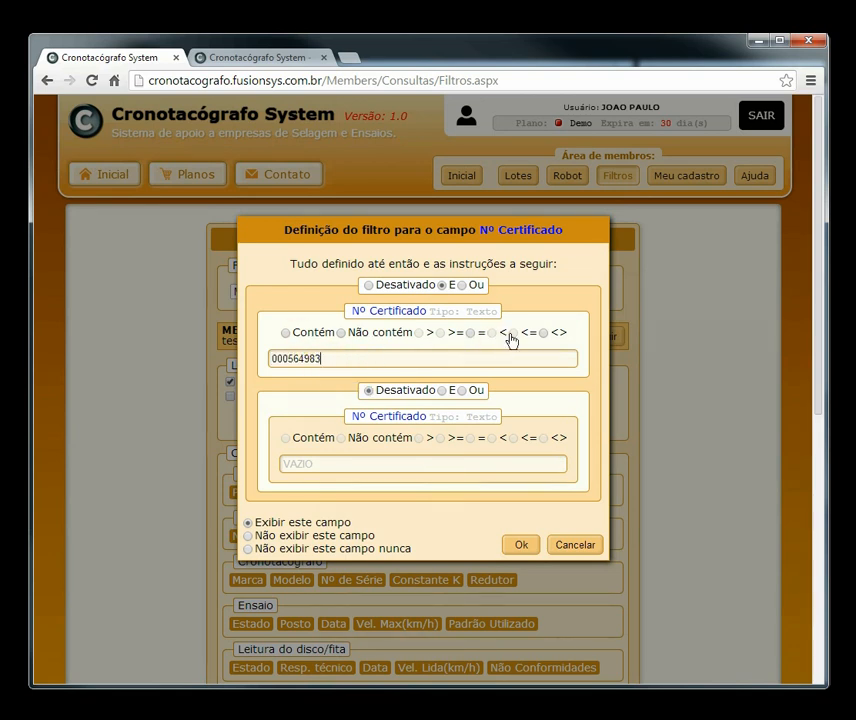
left_click(471, 335)
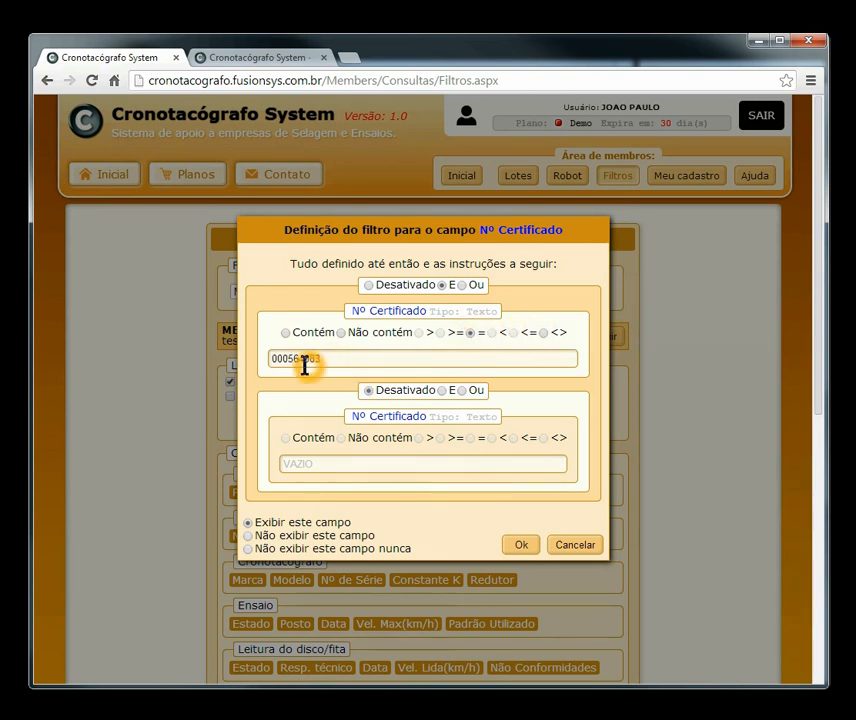
left_click(527, 546)
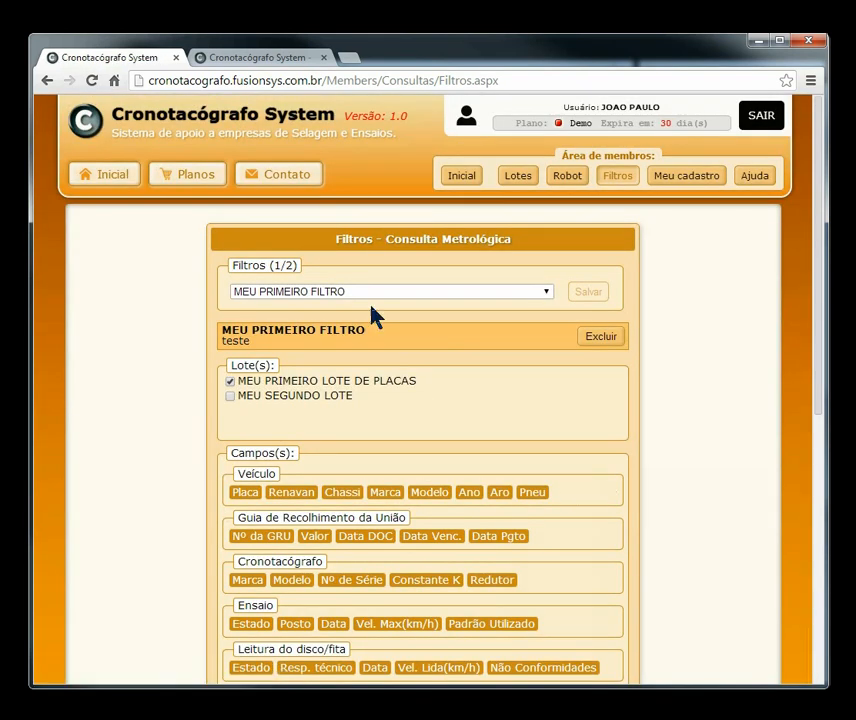
scroll(650, 440, "down", 2)
left_click(250, 485)
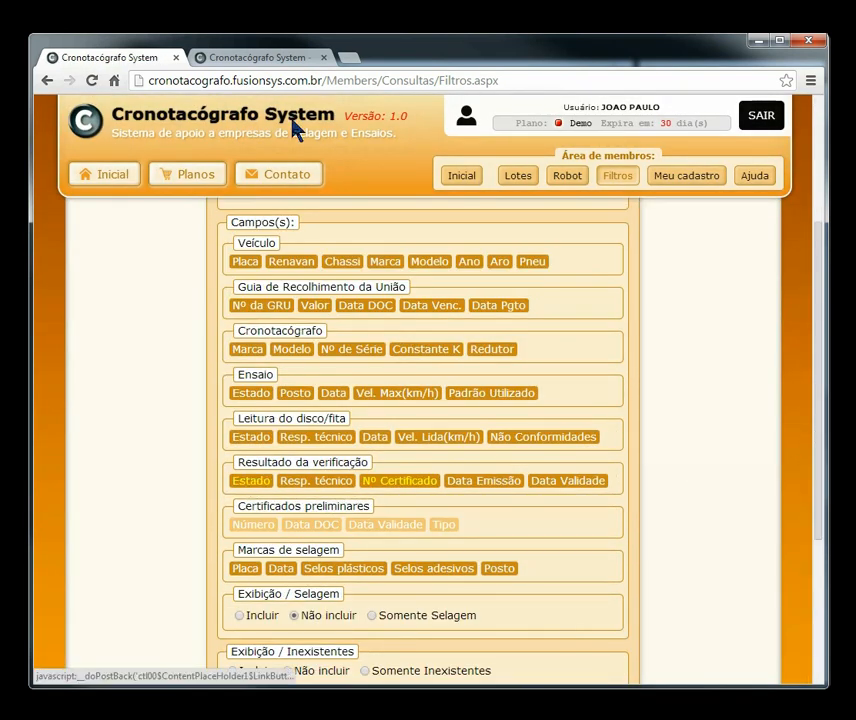
left_click(279, 62)
left_click(92, 81)
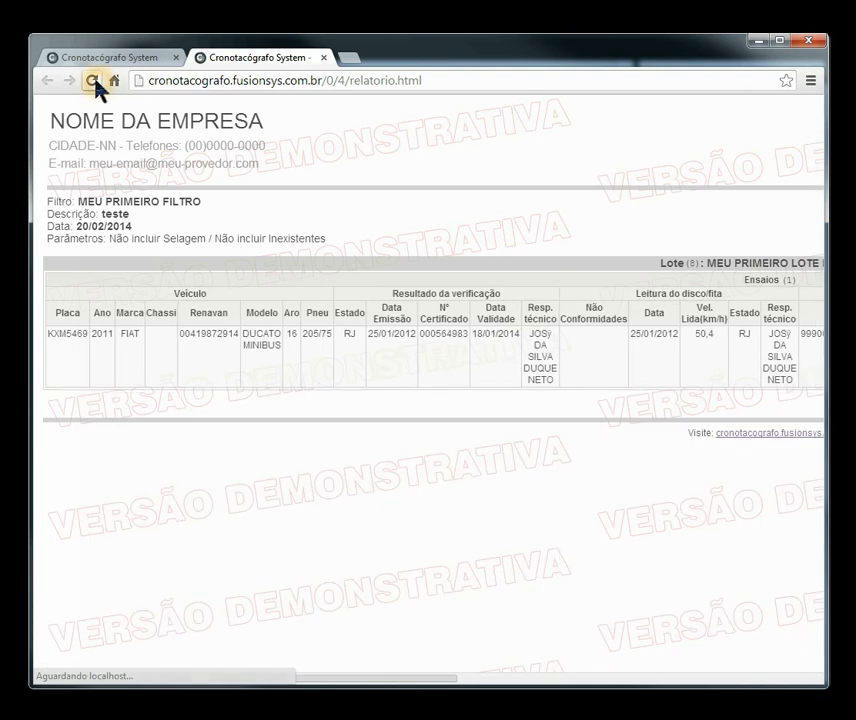
left_click(438, 343)
left_click(444, 340)
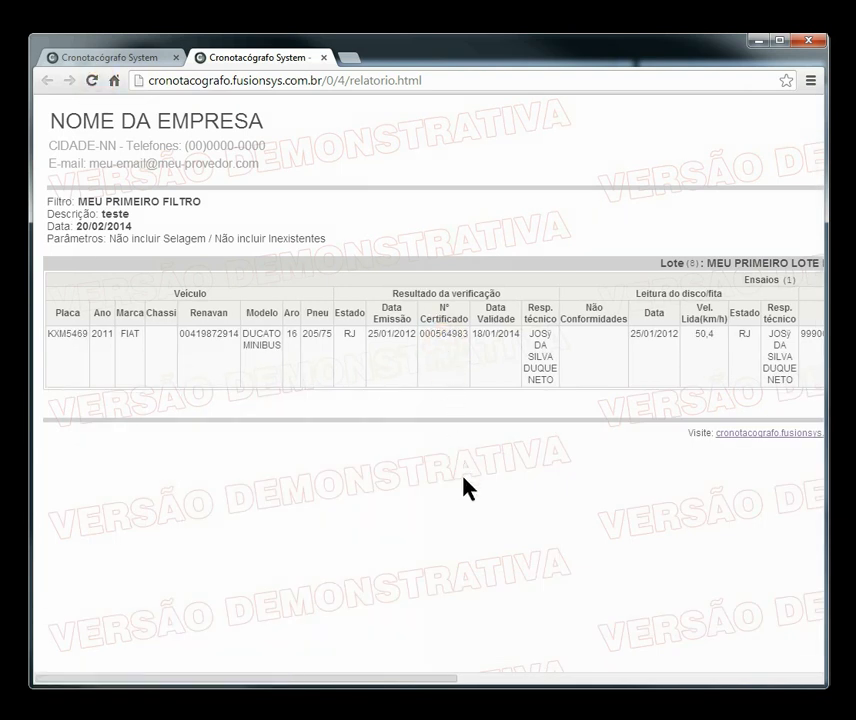
left_click_drag(550, 360, 531, 352)
left_click_drag(451, 679, 713, 684)
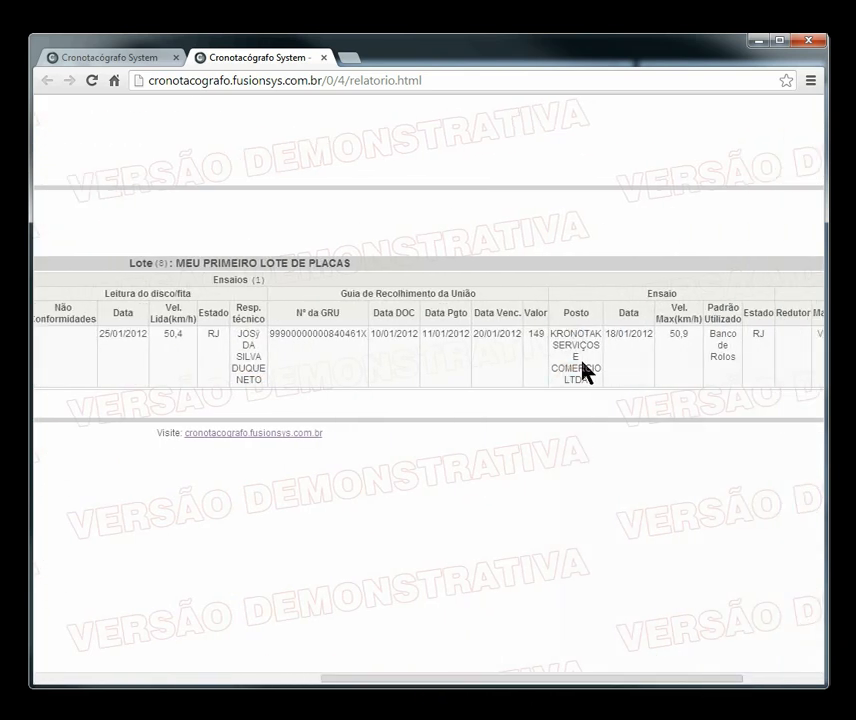
left_click_drag(392, 679, 100, 681)
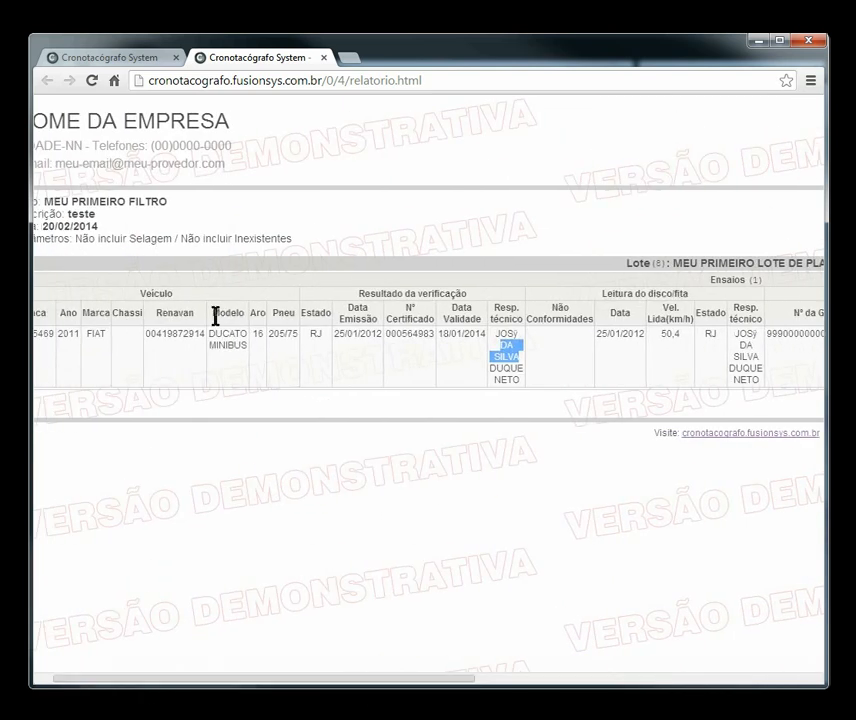
left_click(709, 290)
left_click_drag(243, 684, 730, 690)
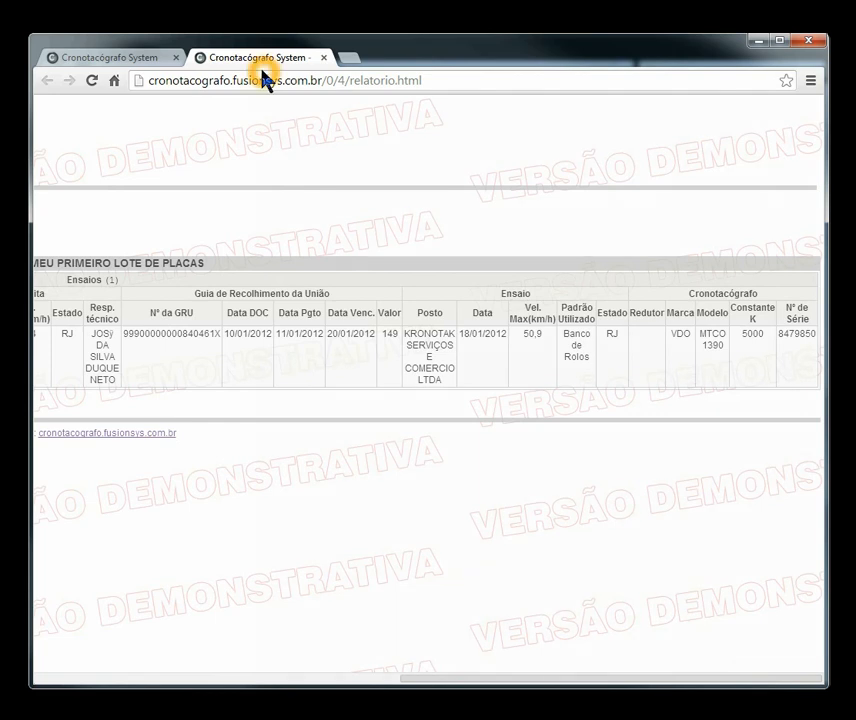
Step: Go back to the Filtros settings page, scrolled to the top
left_click(113, 60)
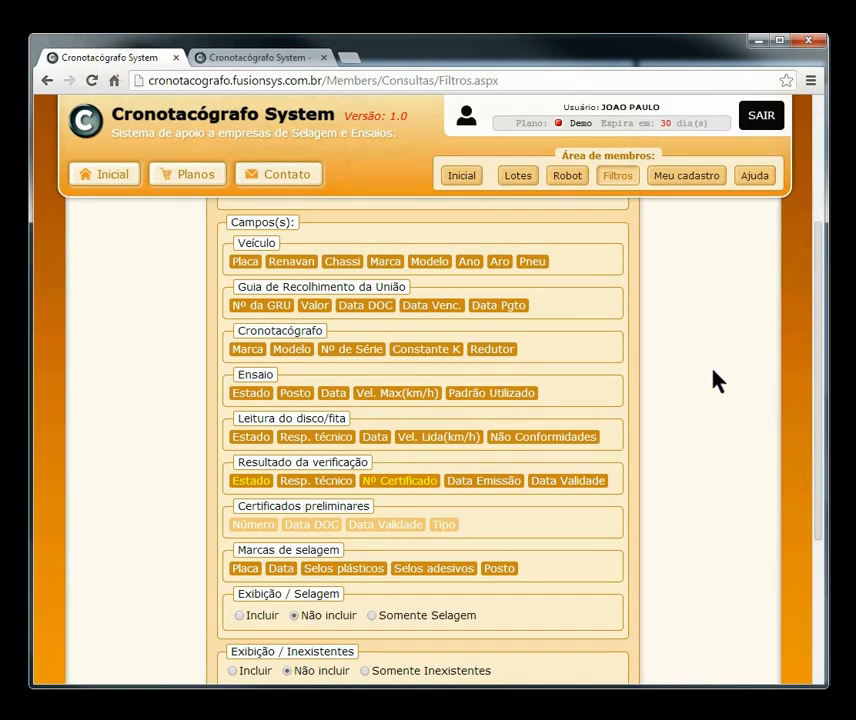
scroll(746, 400, "up", 2)
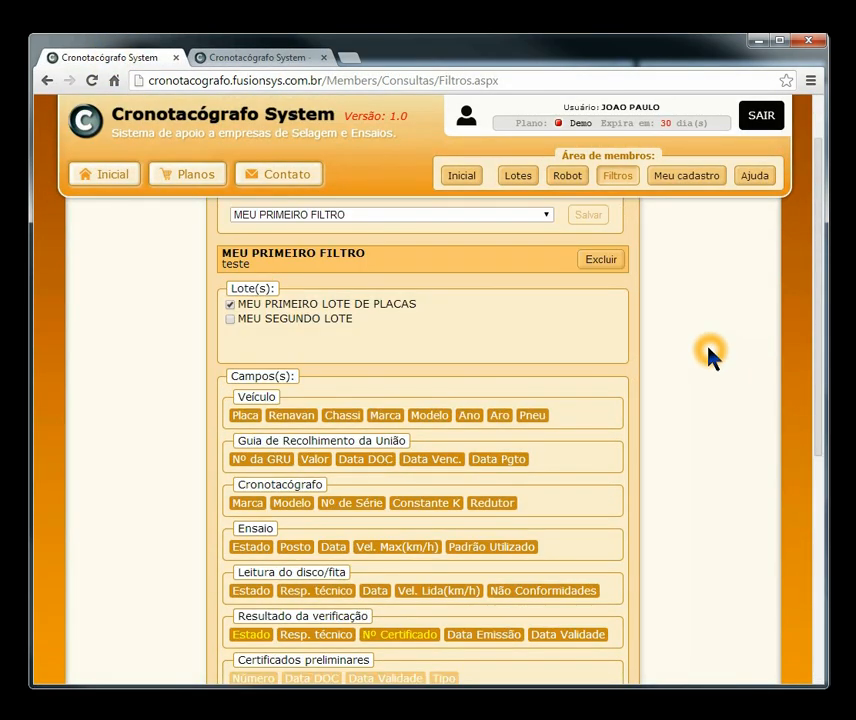
left_click(700, 336)
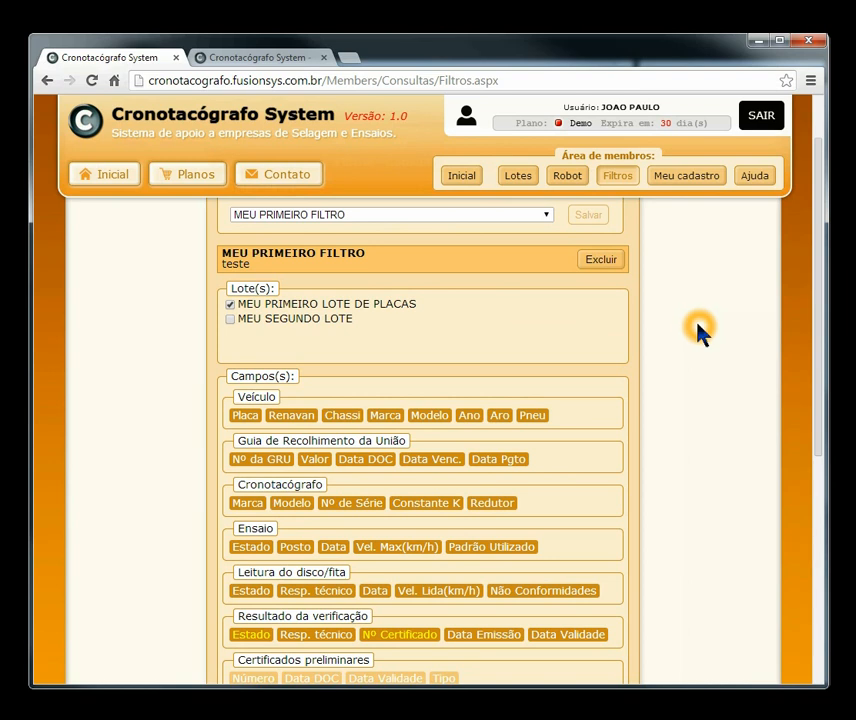